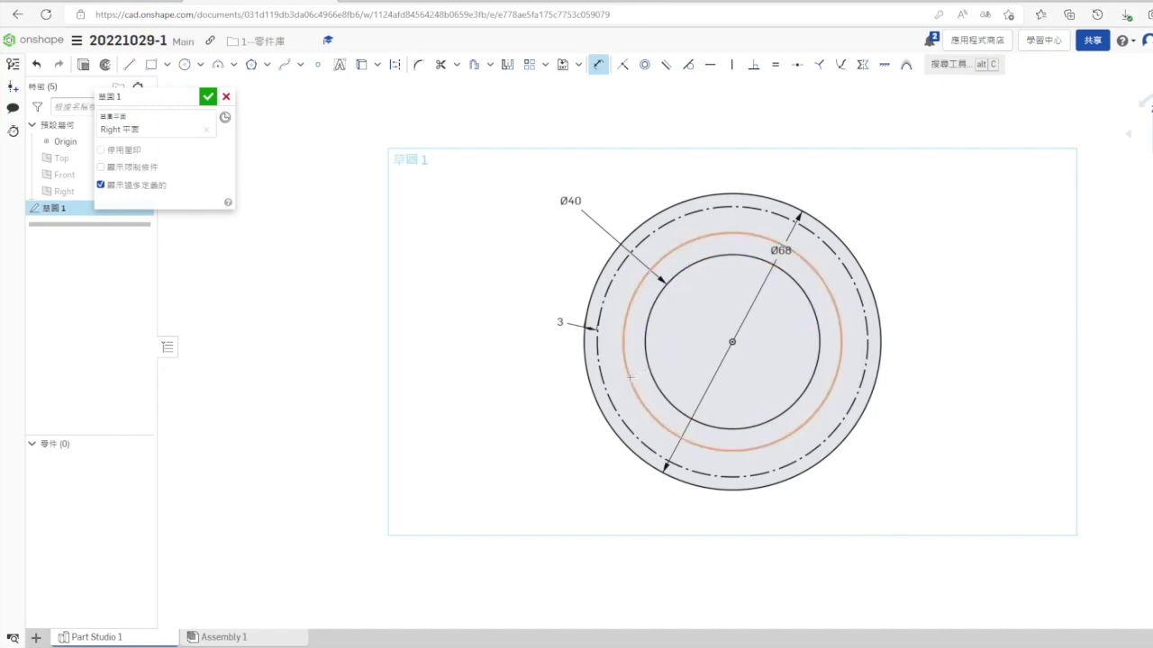
Set the diameter of the circle just outside the 40 mm circle to 46 mm and rearrange the sketch's dimension labels
left_click(537, 430)
type("46")
key("Return")
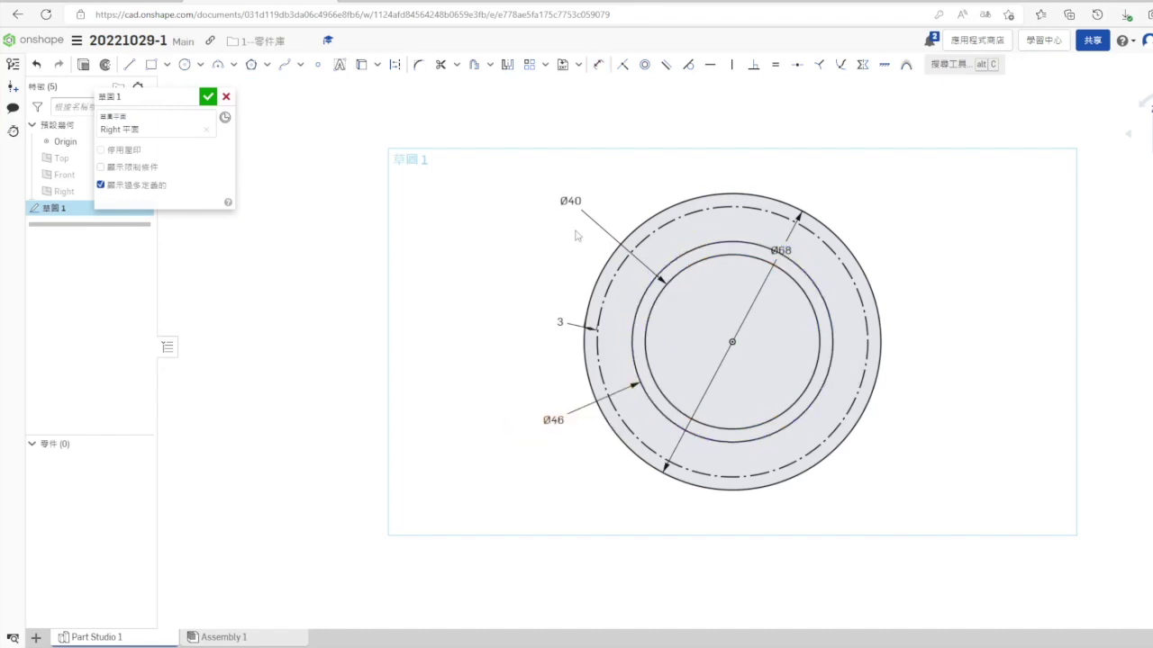
left_click_drag(570, 201, 706, 338)
left_click_drag(781, 251, 957, 493)
left_click_drag(560, 321, 544, 382)
Convert the 40 mm and 46 mm circles to construction geometry and finish the sketch
left_click(658, 411)
left_click(667, 402)
left_click(395, 64)
key("Return")
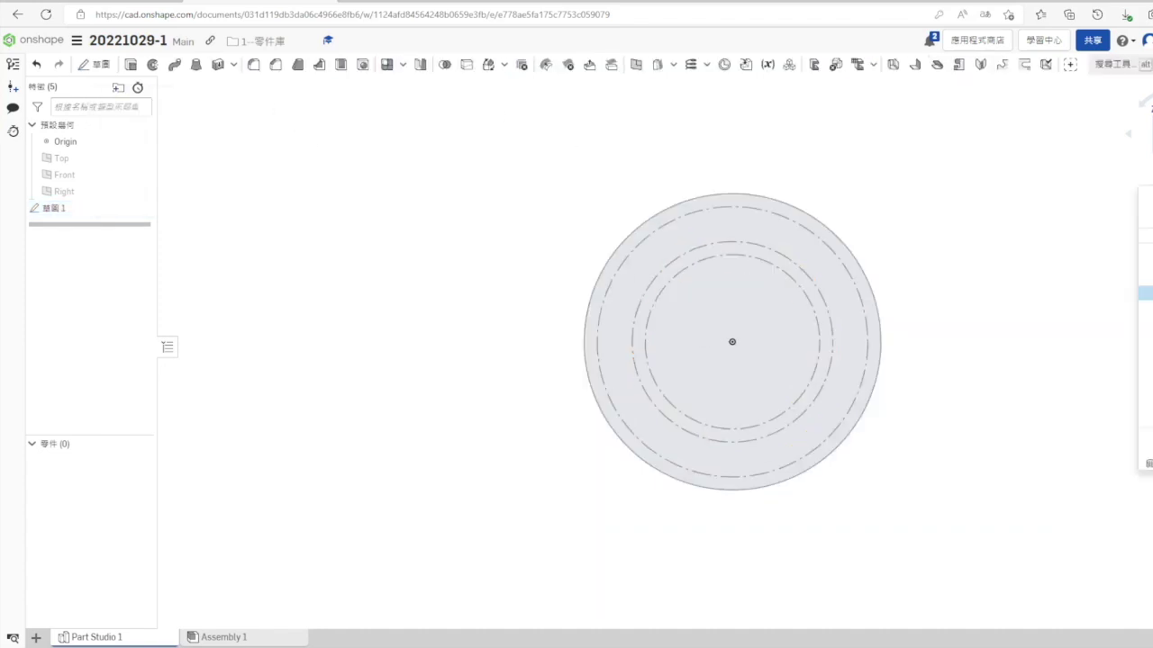
Project the 68 mm outer circle into a new sketch on the Right plane and start an Extrude from it
key("shift+7")
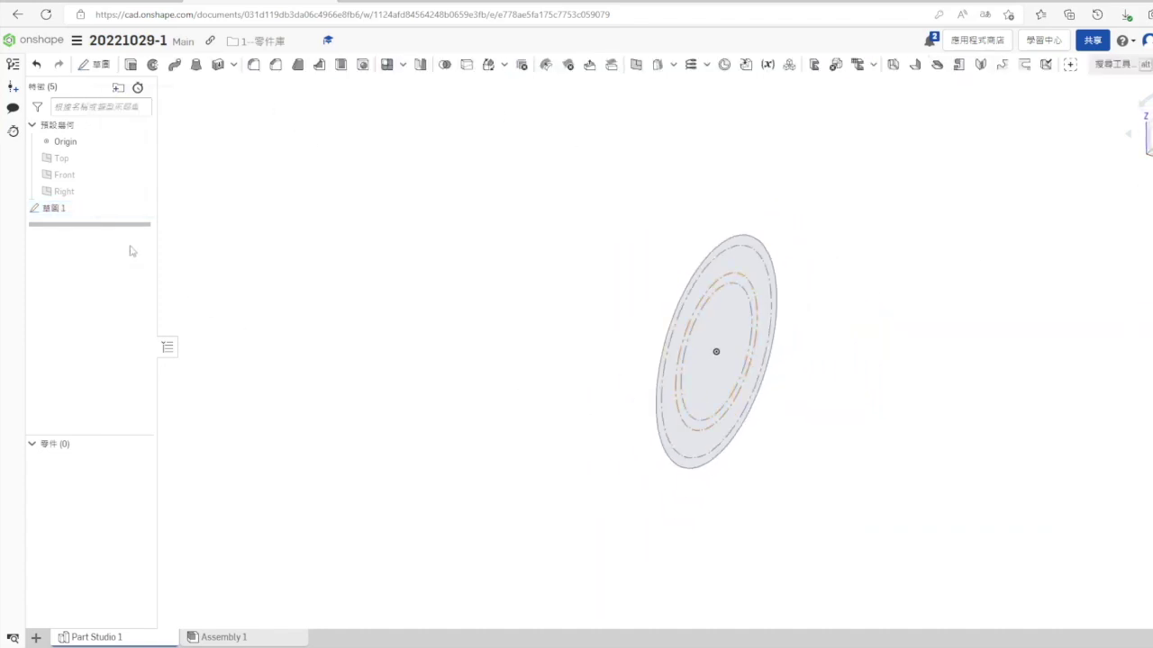
right_click(83, 191)
left_click(115, 231)
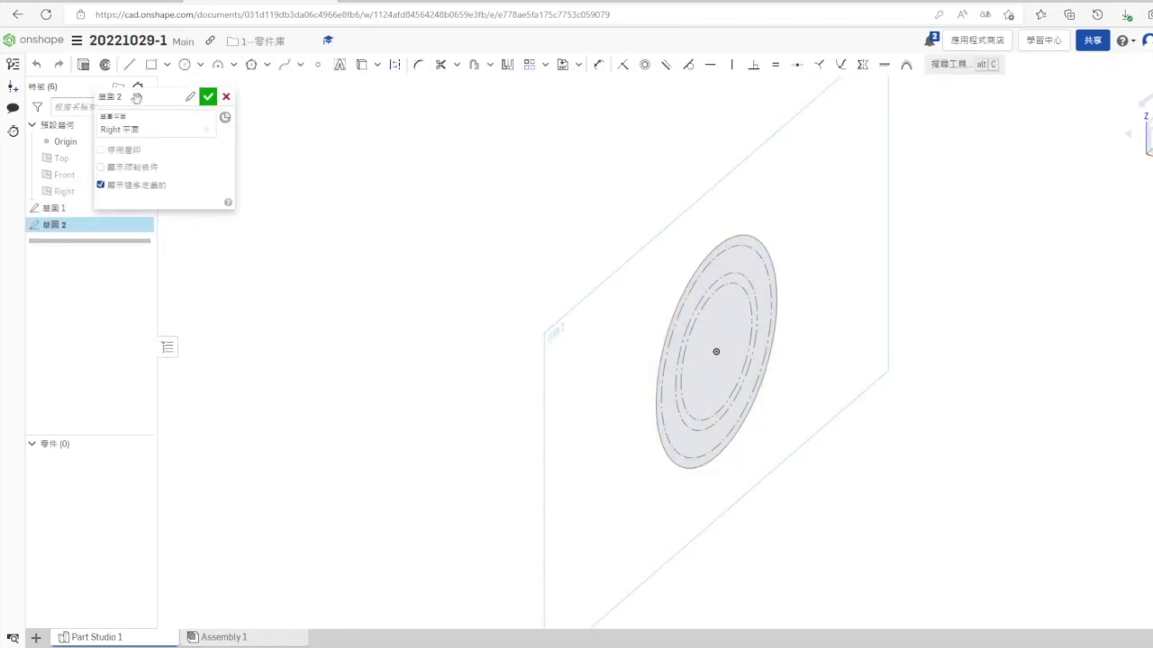
left_click_drag(136, 98, 310, 117)
left_click(355, 114)
right_click(67, 191)
left_click(117, 235)
left_click(361, 66)
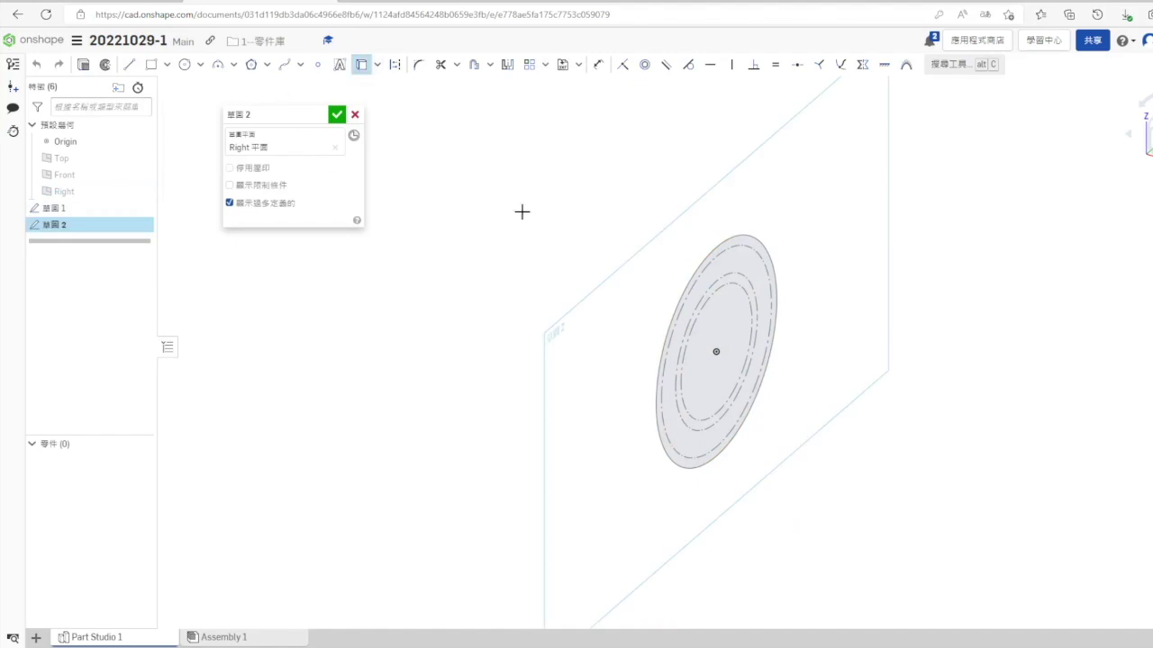
left_click(681, 298)
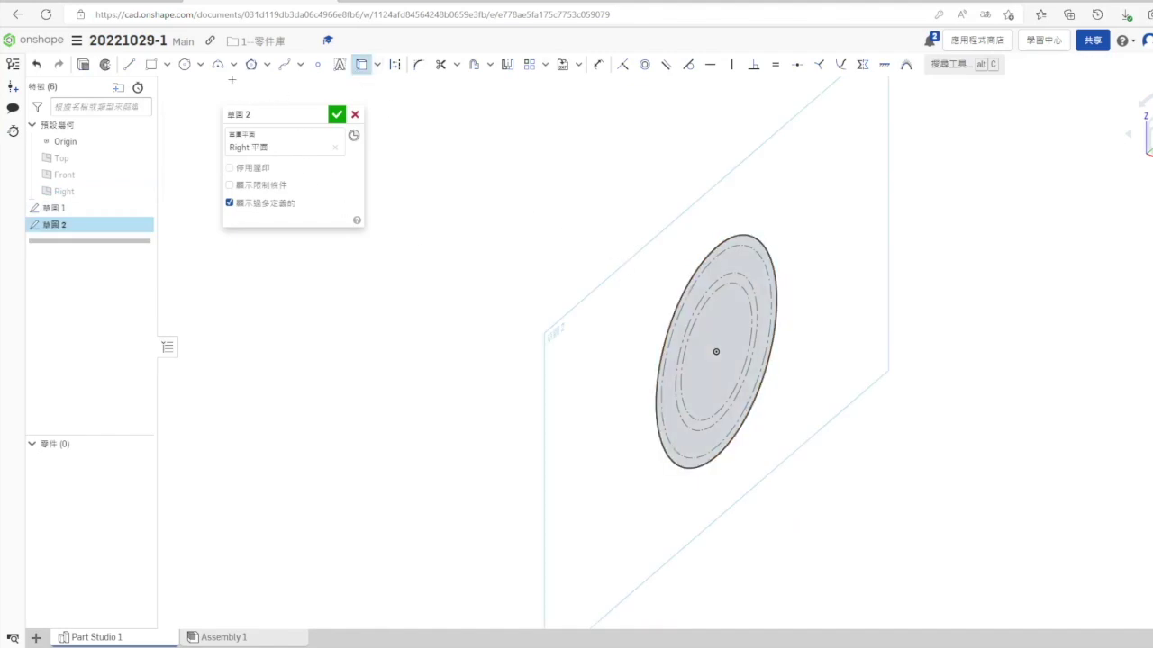
left_click(84, 68)
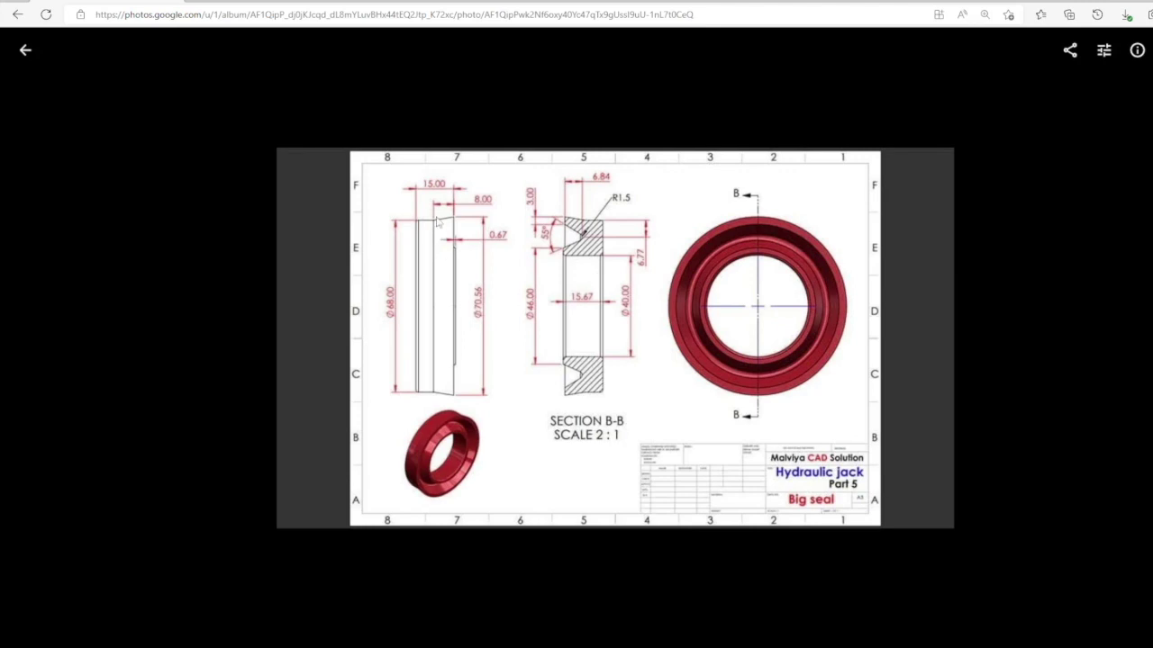
Switch to the Big seal drawing and compute 15 - 8 in the calculator
type("15 - ")
type("8")
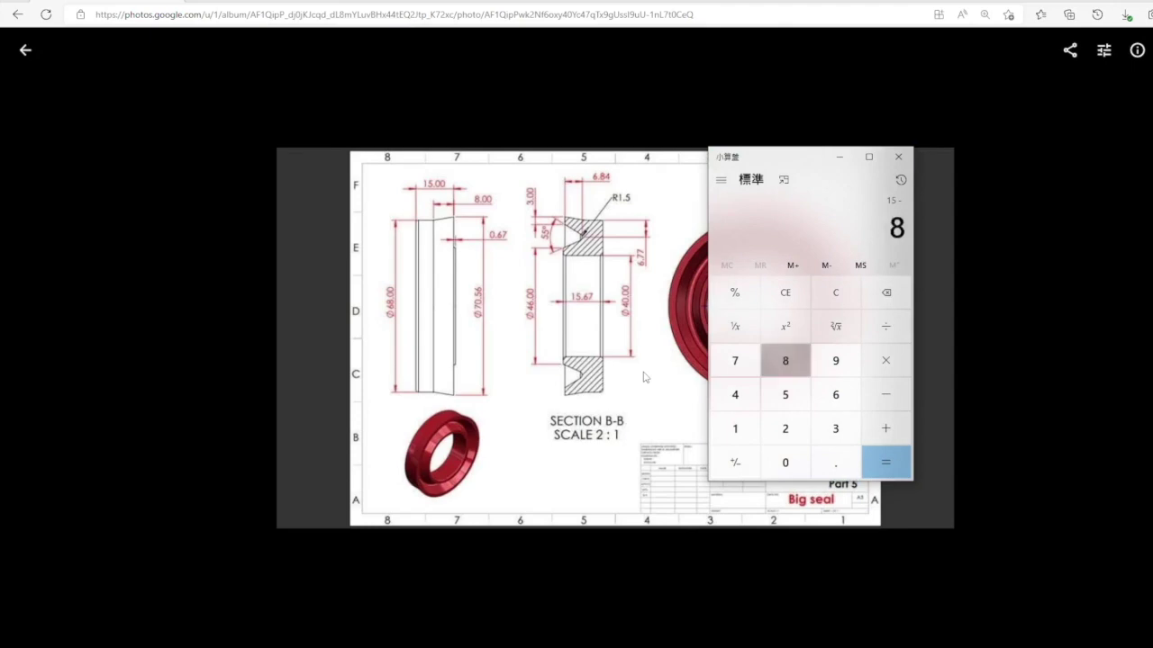
key("Return")
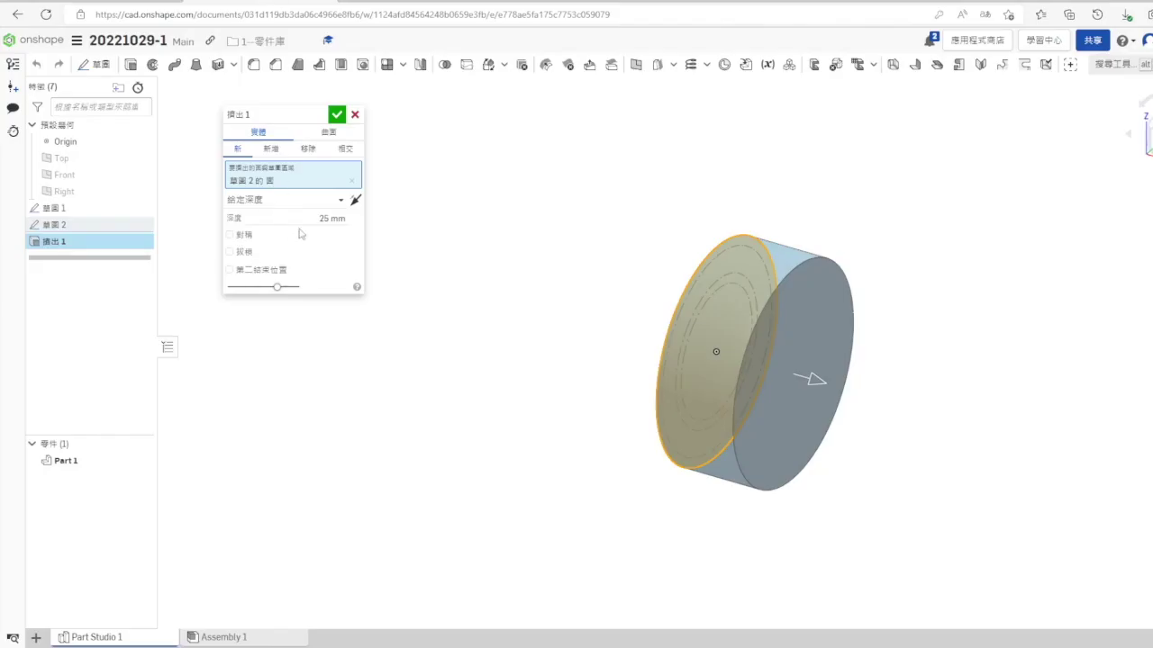
Extrude the projected circle as a new solid with a 15 mm depth, symmetric about the sketch plane
left_click(307, 218)
type("15")
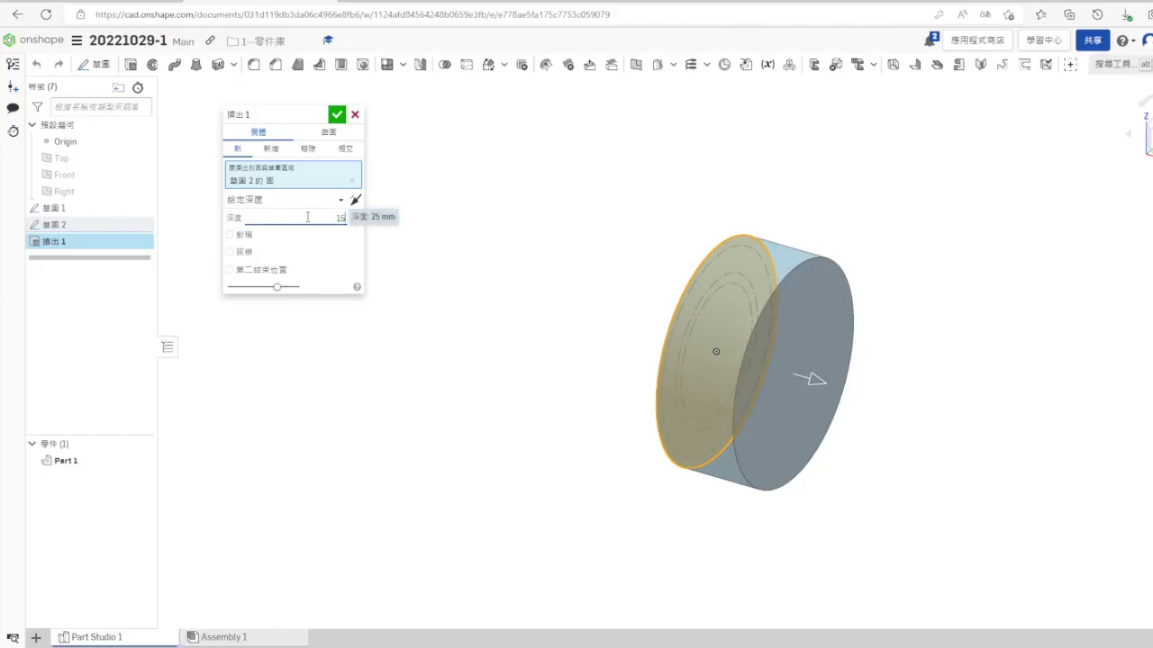
key("Return")
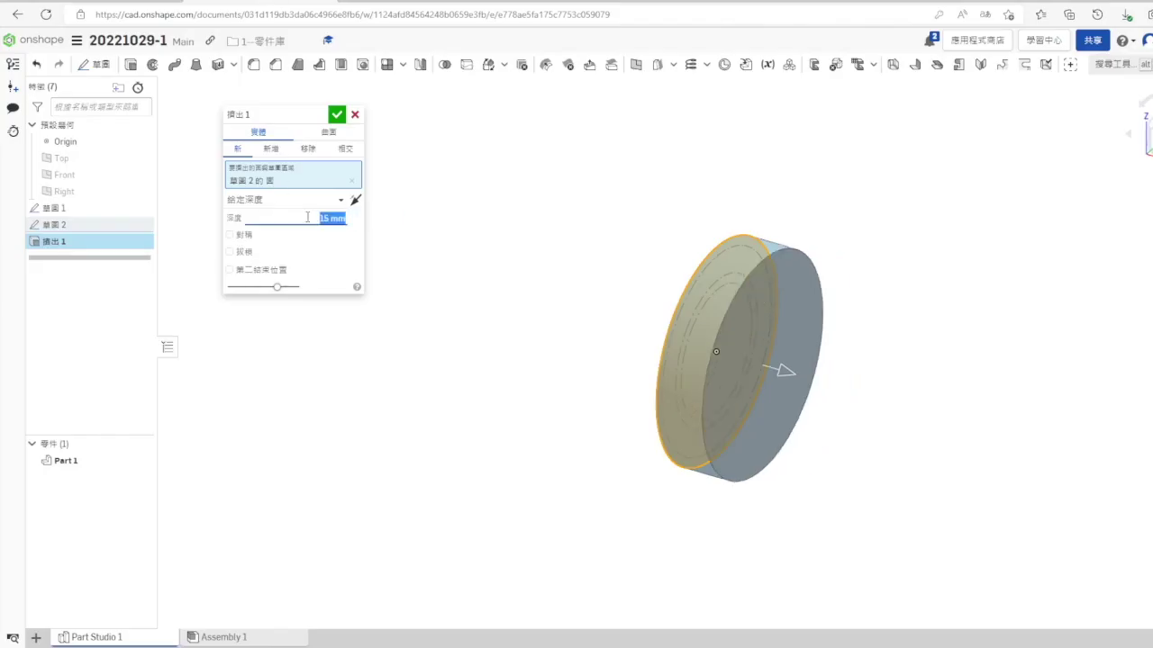
left_click(231, 234)
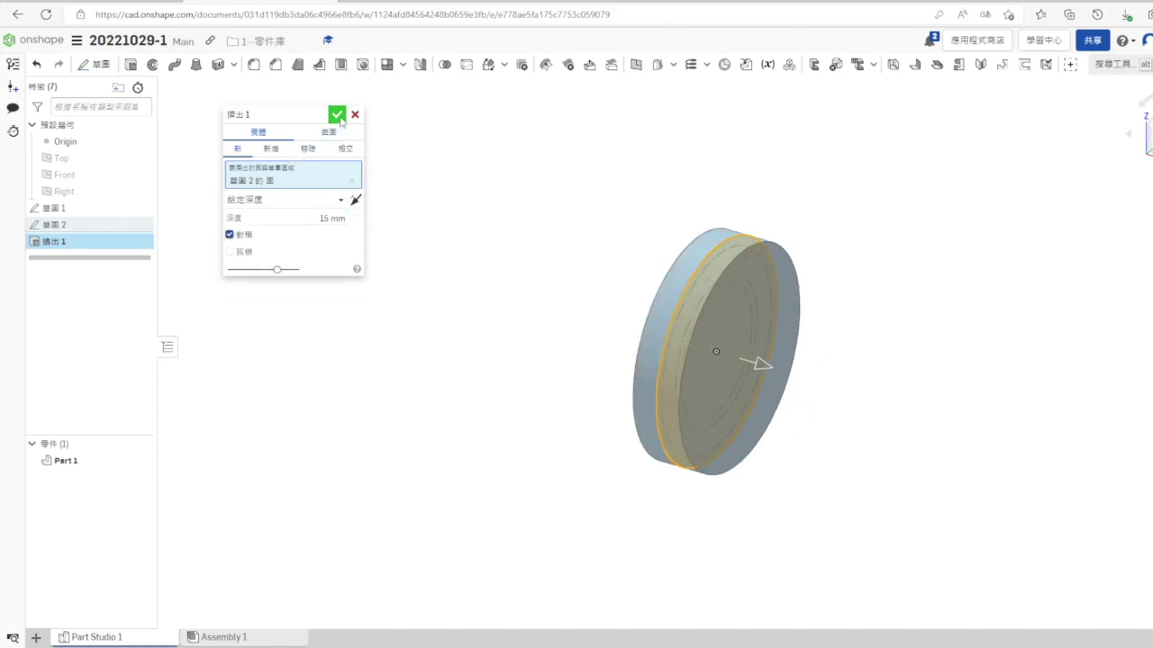
left_click(337, 114)
Start a sketch on the Front plane and draw a short slanted line just above the part's upper edge
right_click(65, 175)
left_click(114, 218)
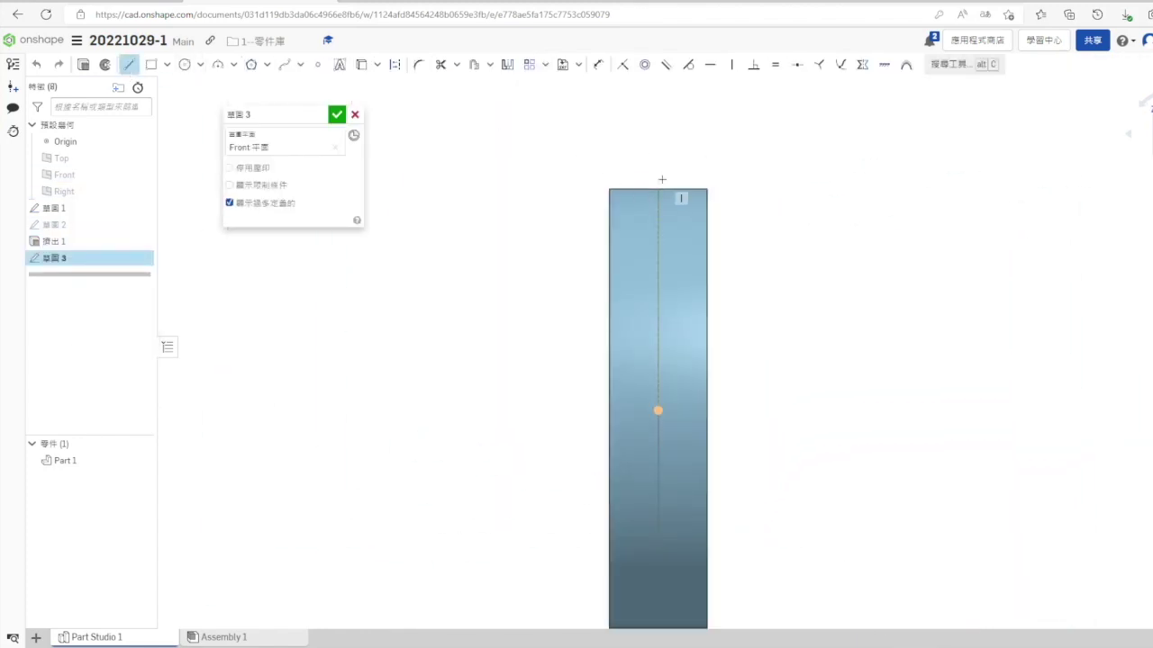
left_click(714, 159)
key("Escape")
left_click(623, 64)
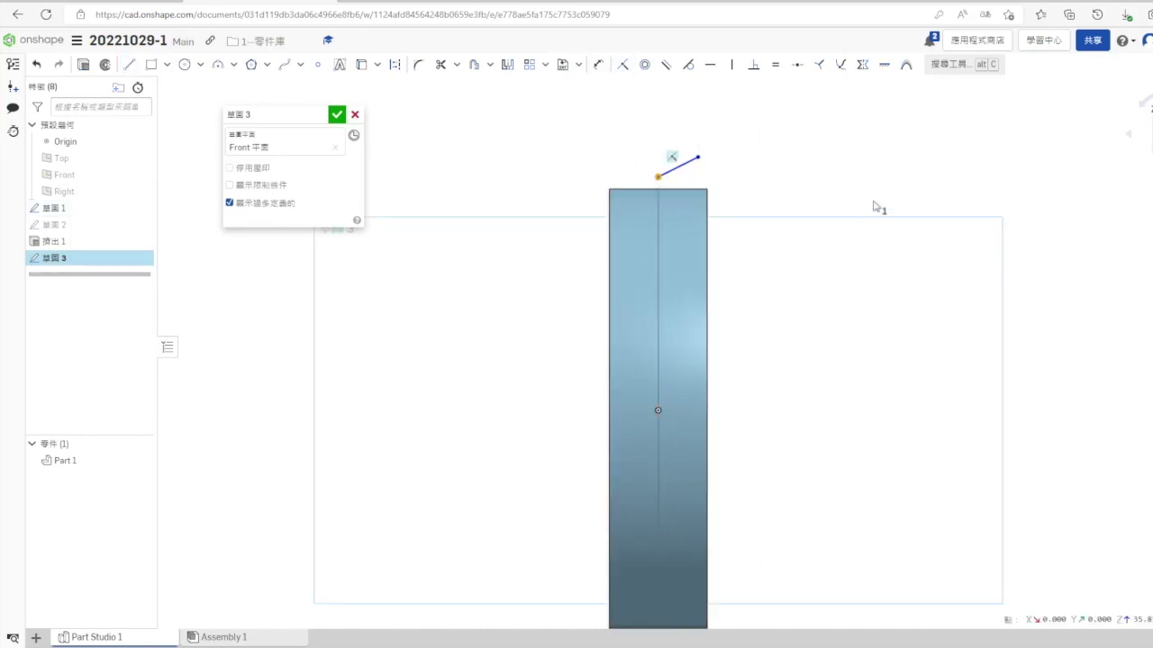
Intersect the part's cylindrical face with the sketch plane to get its upper and lower edge lines
left_click(685, 203)
left_click(378, 64)
left_click(379, 107)
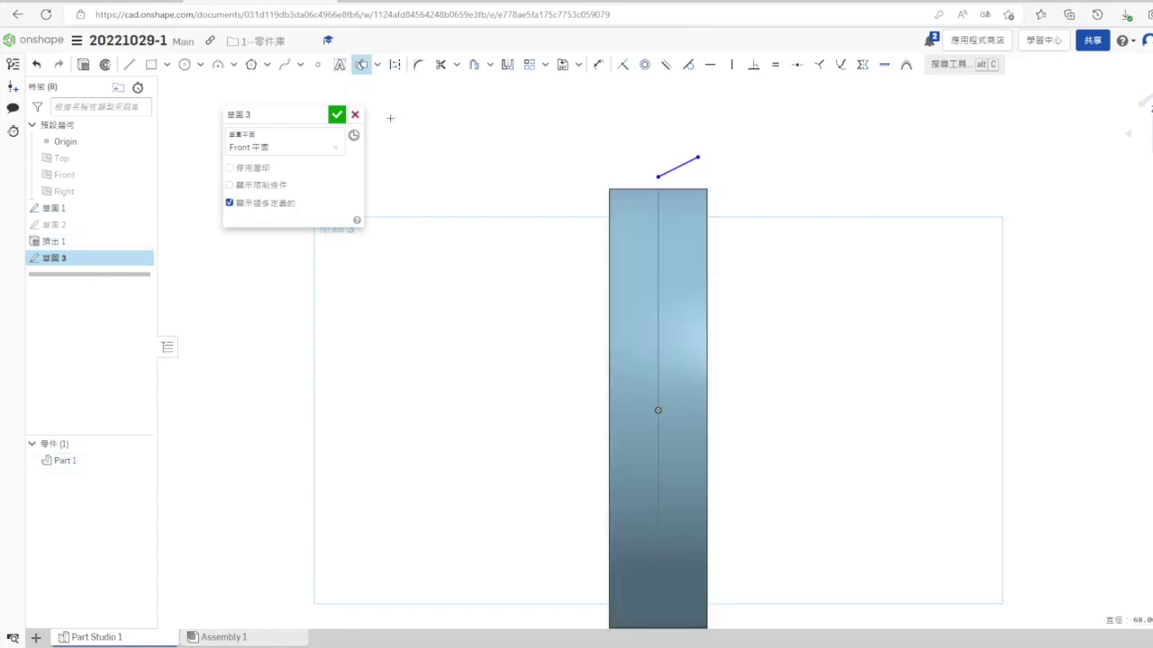
scroll(609, 264, "down", 3)
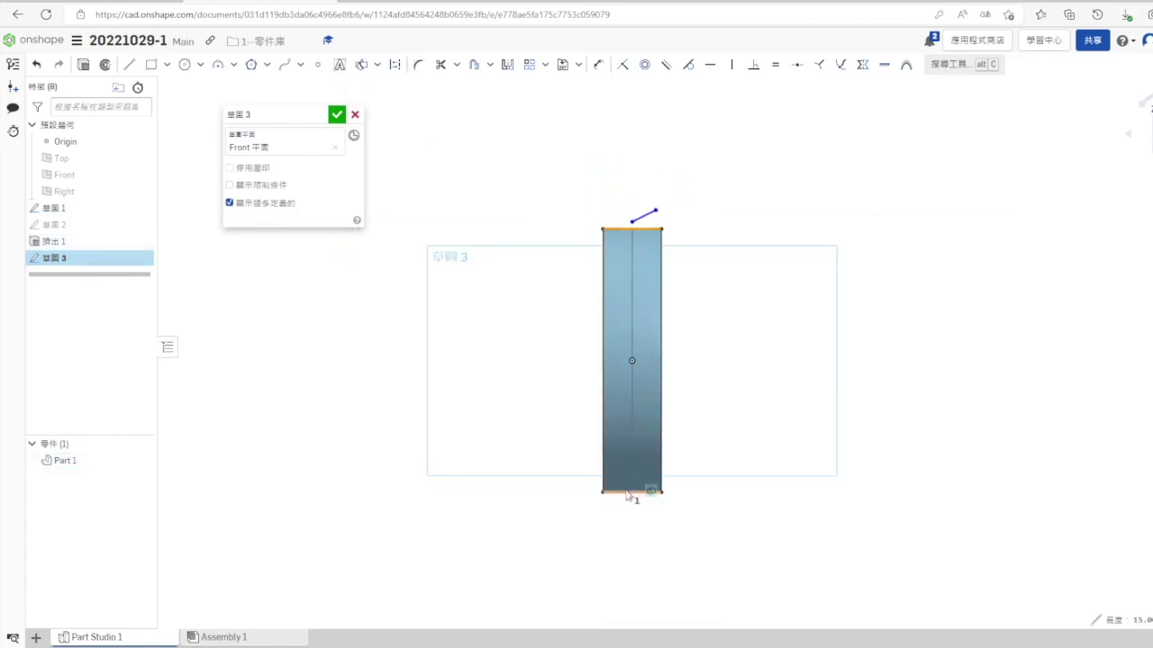
Constrain the slanted line's start to the upper edge's midpoint and align its other end vertically with the edge's nearest corner
scroll(645, 239, "up", 2)
left_click(621, 208)
left_click(611, 219)
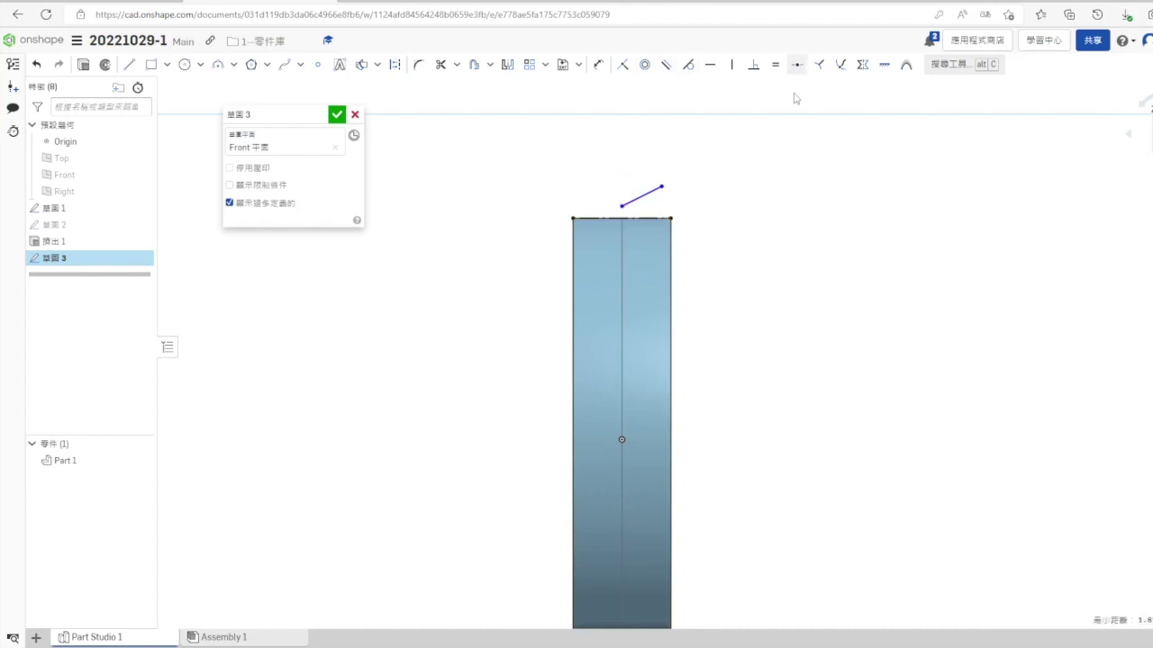
key("s")
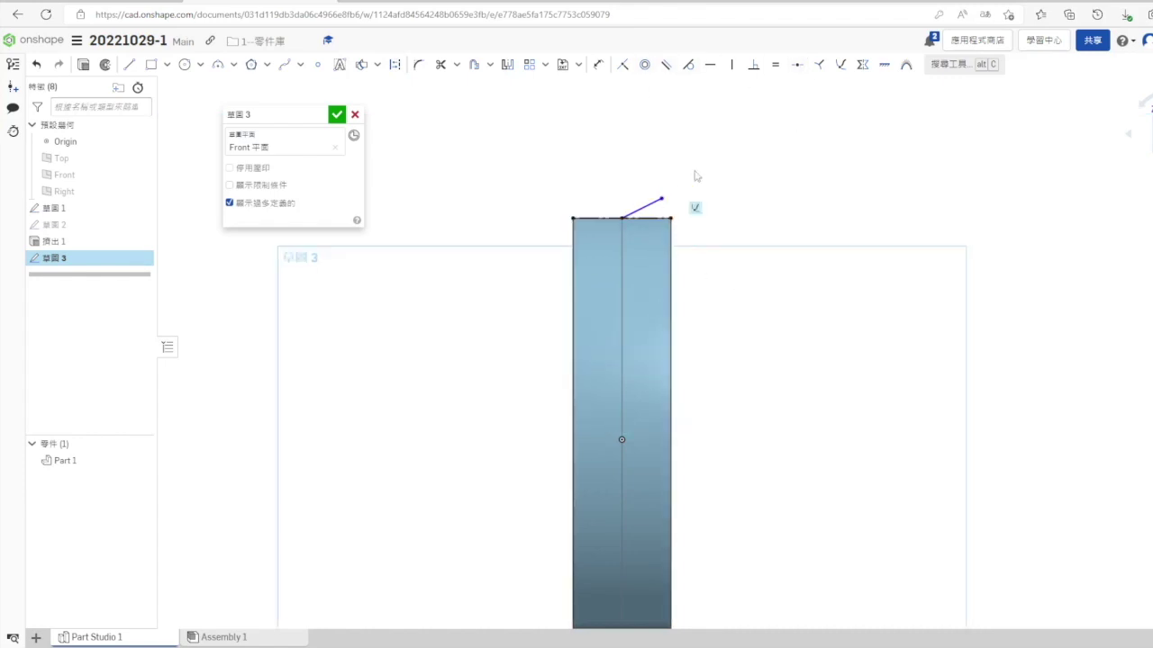
left_click(661, 199)
left_click(671, 218)
left_click(732, 65)
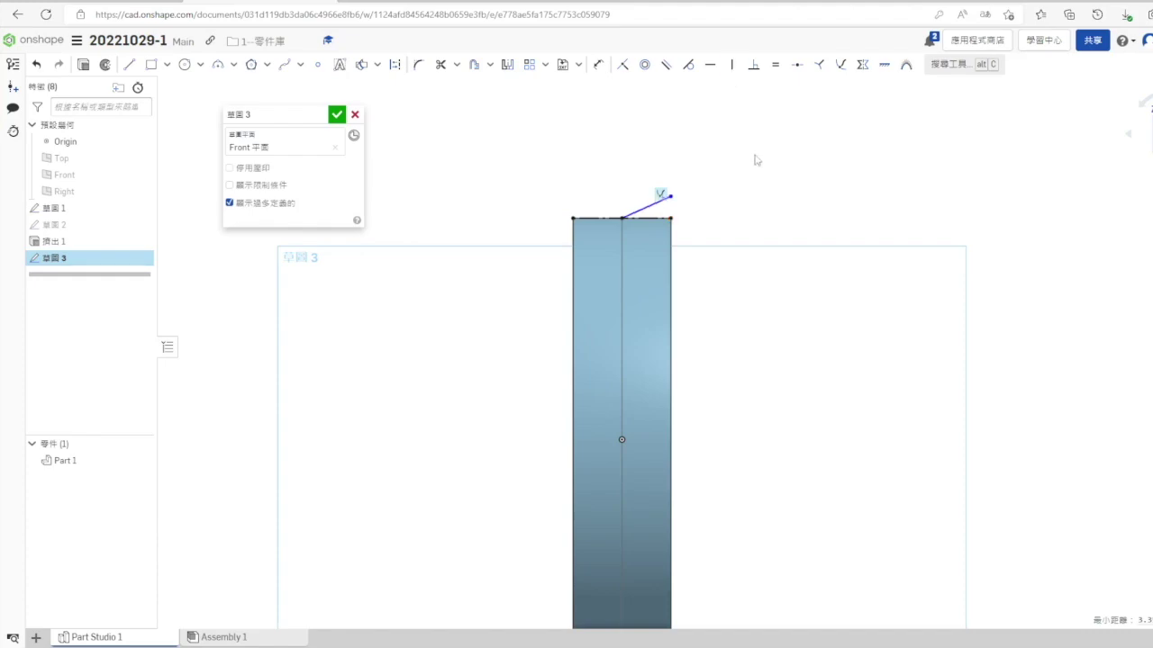
key("s")
Consult the Big seal drawing and sketch a horizontal construction line from the origin, ending coincident with the part's right face
left_click(888, 205)
key("alt+Tab")
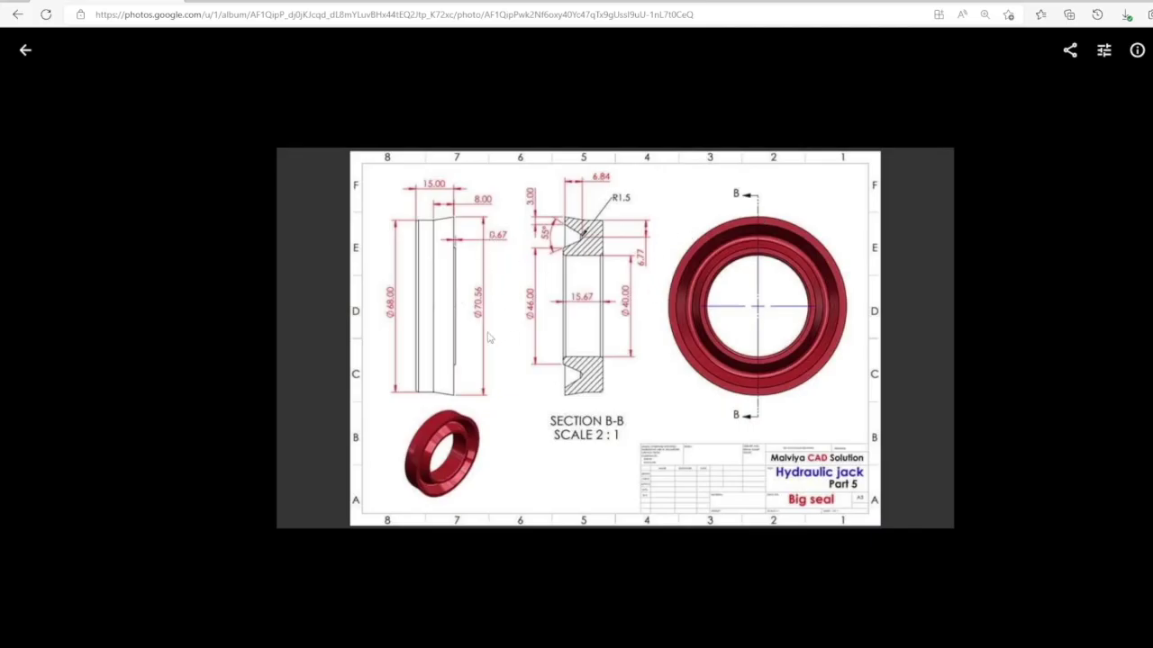
key("alt+Tab")
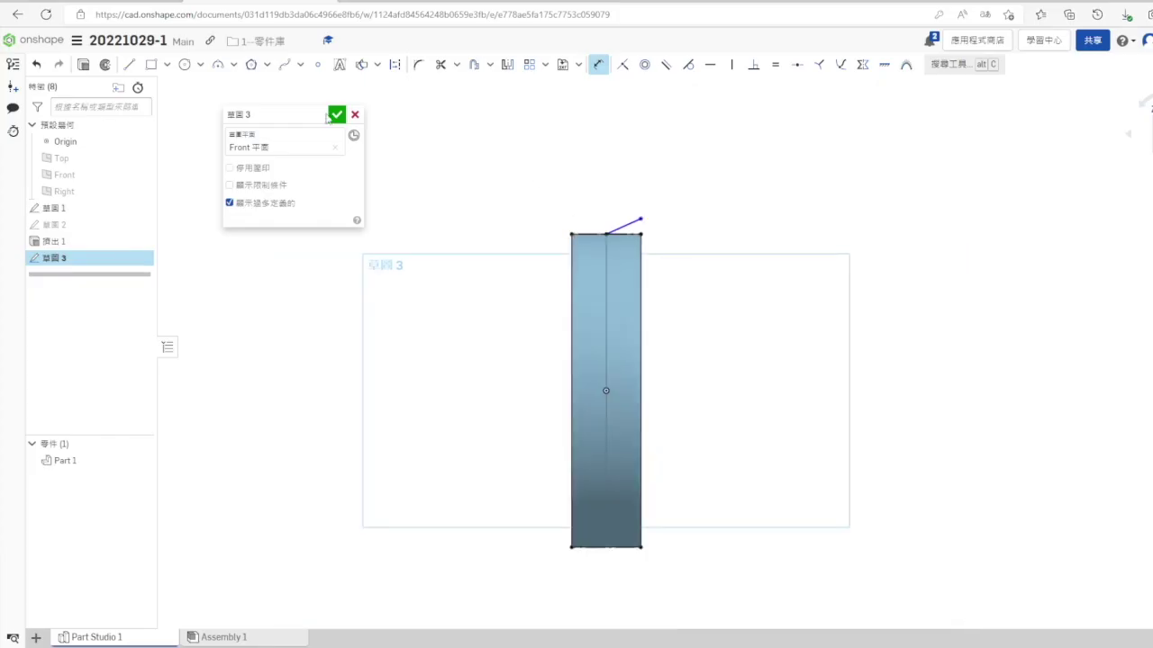
left_click(128, 70)
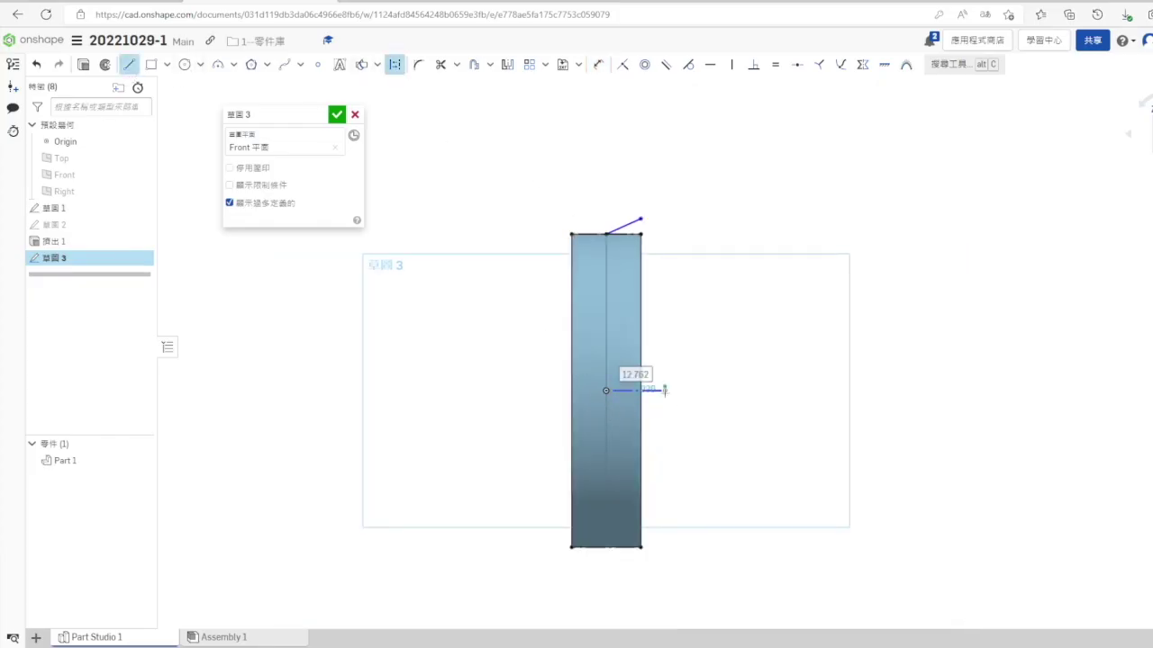
left_click(664, 391)
key("Escape")
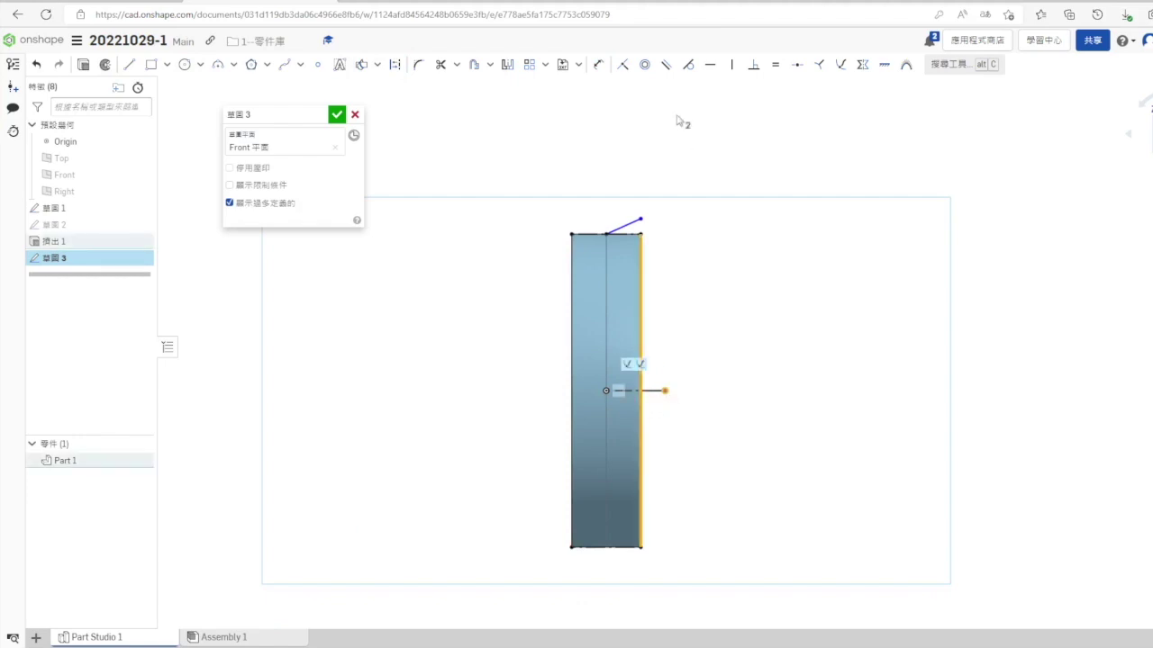
left_click(621, 65)
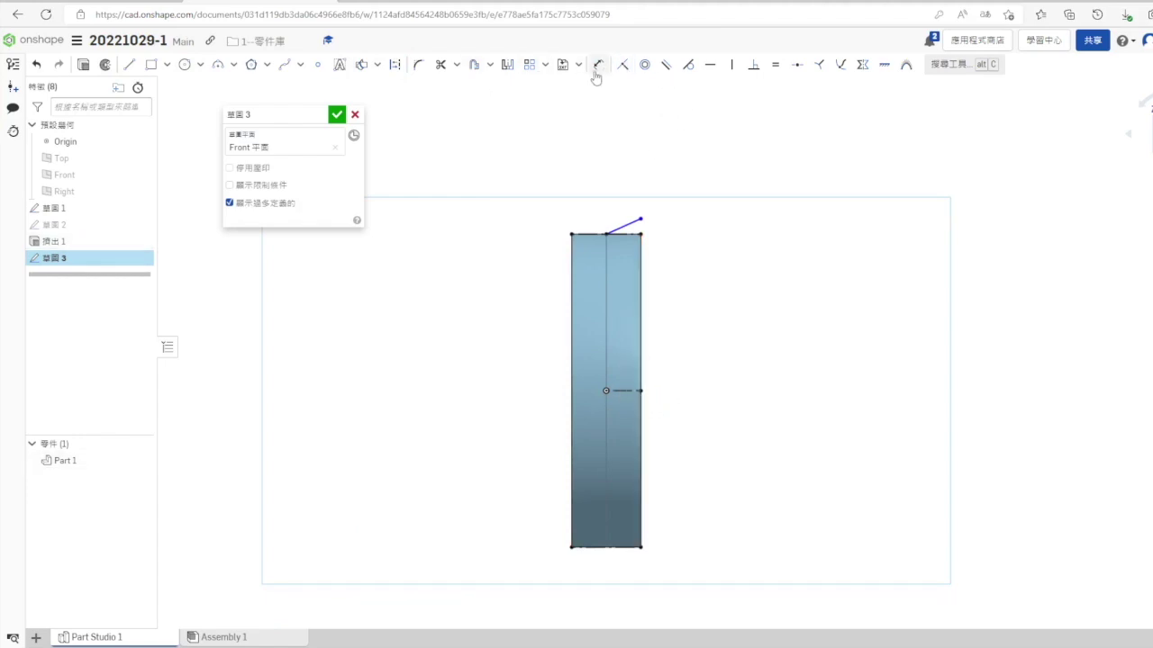
Dimension the slanted line's outer endpoint about the construction centreline as a 70.56 mm diameter
left_click(623, 390)
left_click(690, 417)
type("70")
key("Return")
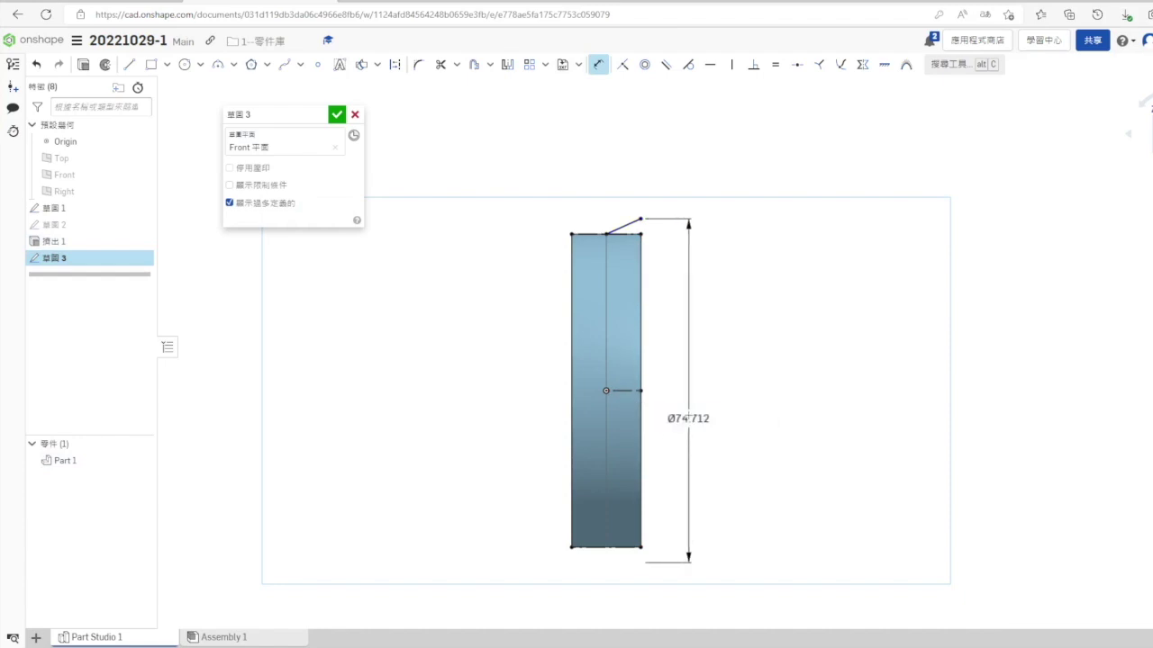
Add an angle dimension between the slanted line and the part's upper edge, and finish the sketch
scroll(667, 279, "up", 3)
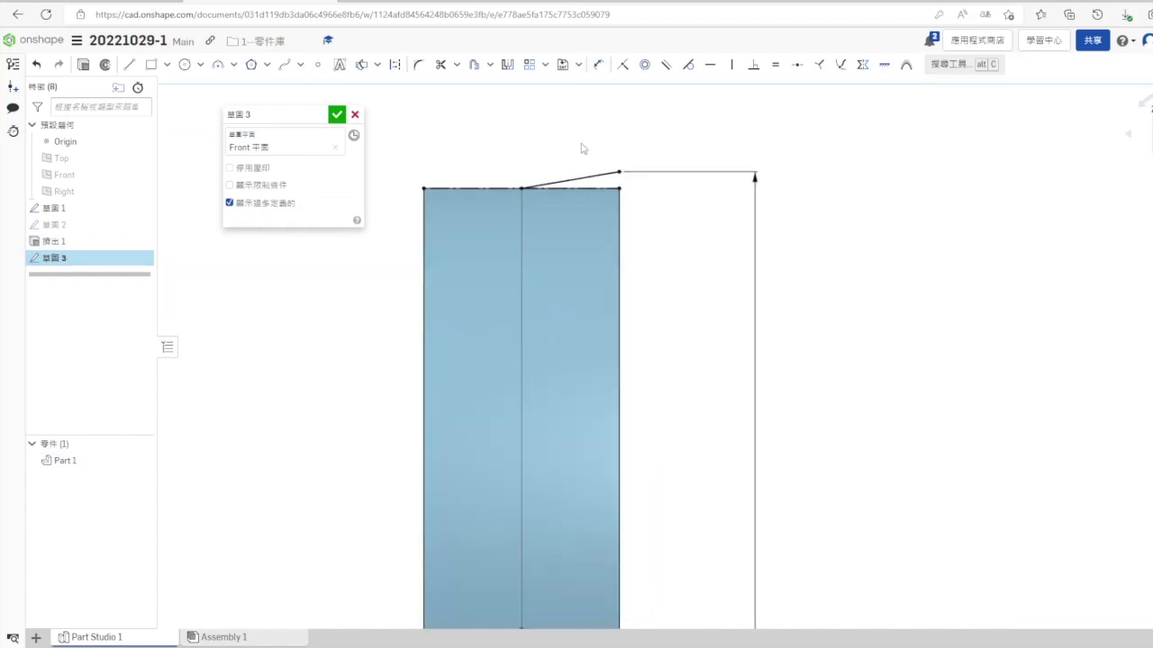
scroll(580, 144, "up", 2)
left_click(608, 199)
left_click(605, 220)
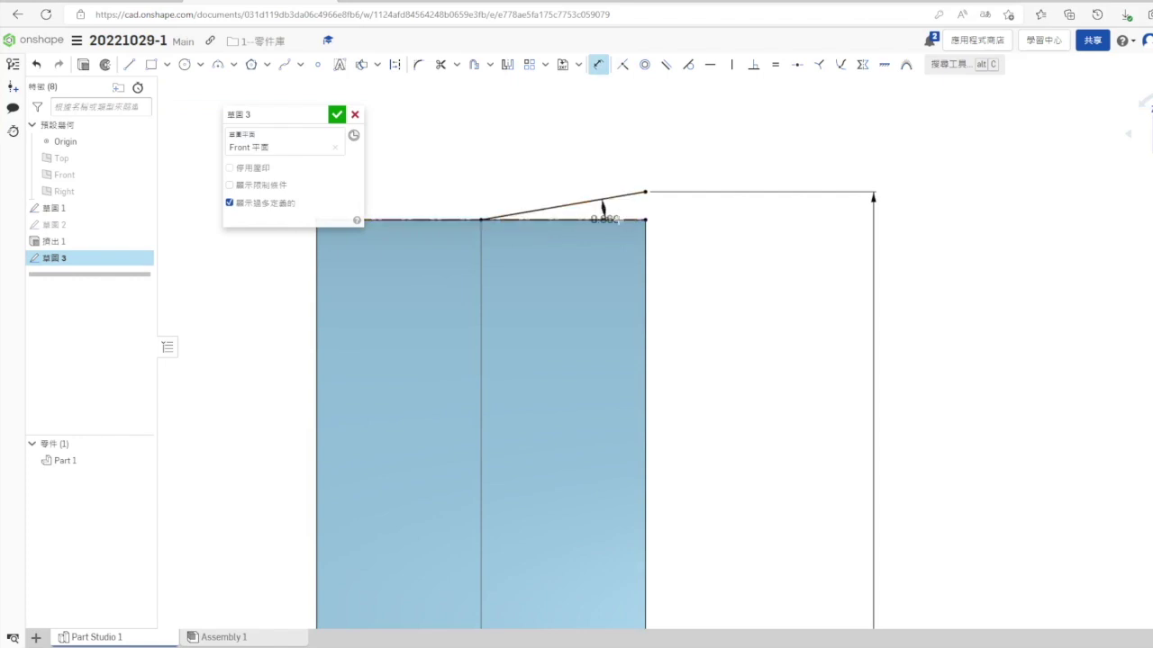
left_click(695, 207)
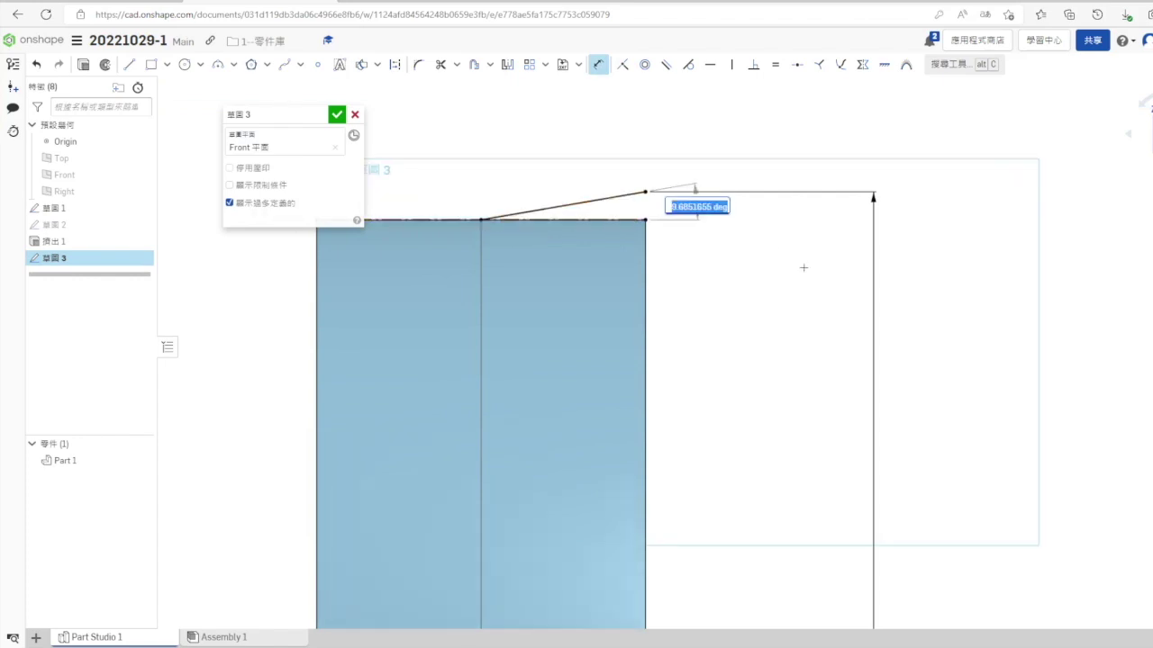
left_click(337, 114)
Reopen the Front-plane sketch to inspect its angle dimension, and close it again
scroll(596, 258, "down", 3)
right_click(86, 263)
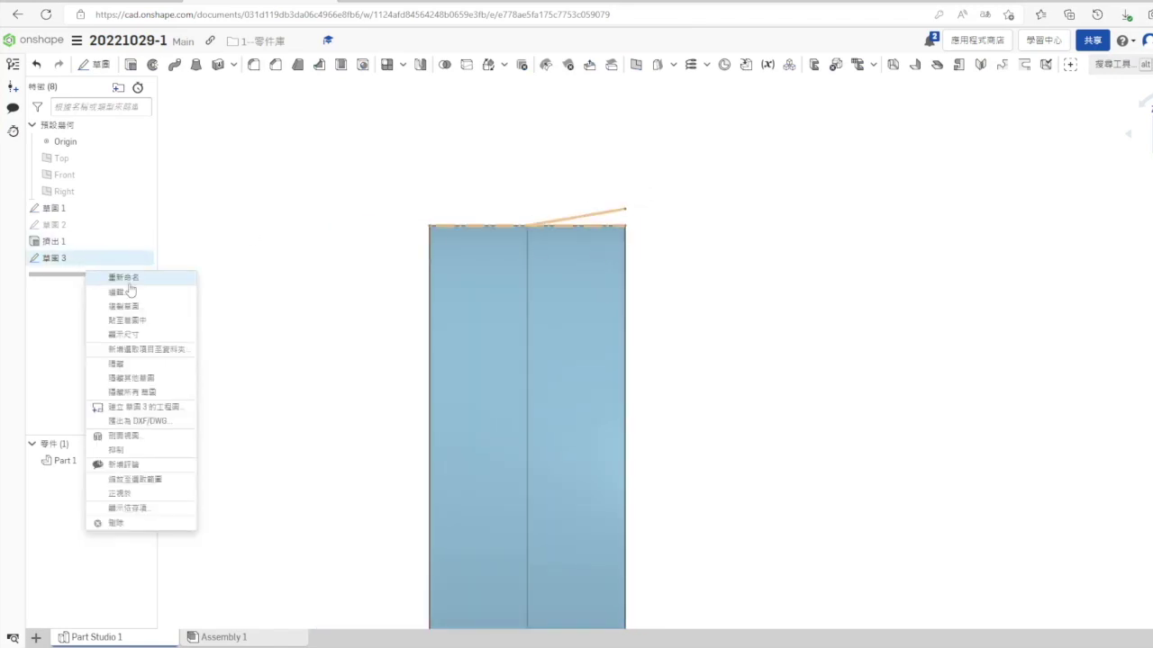
left_click(126, 292)
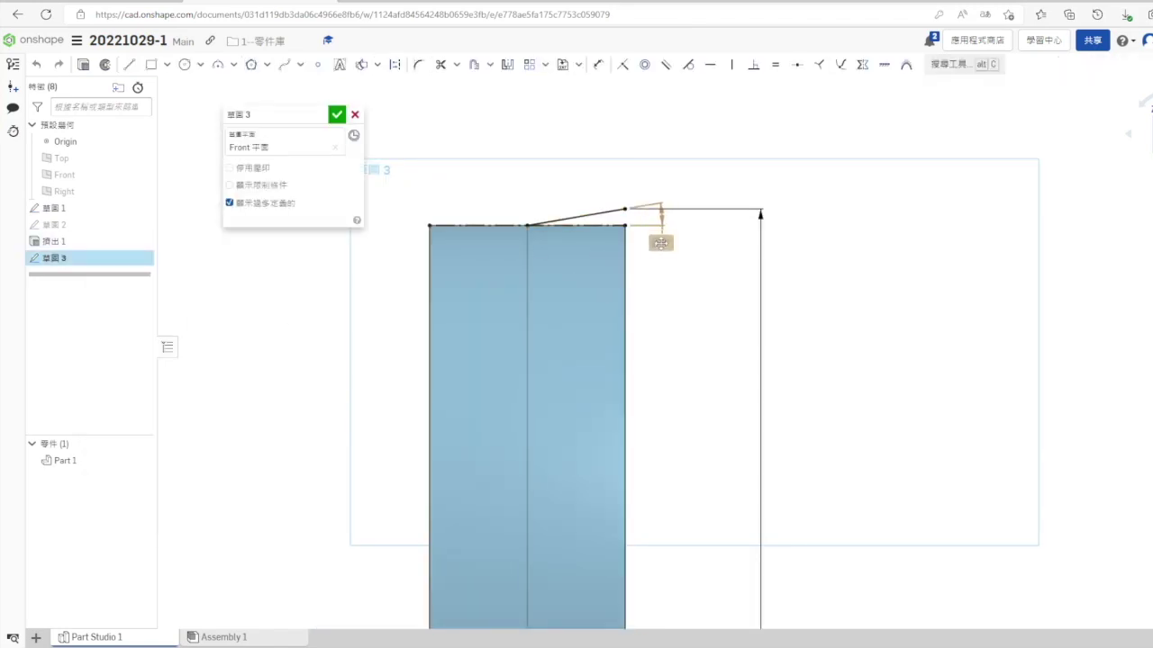
left_click(337, 114)
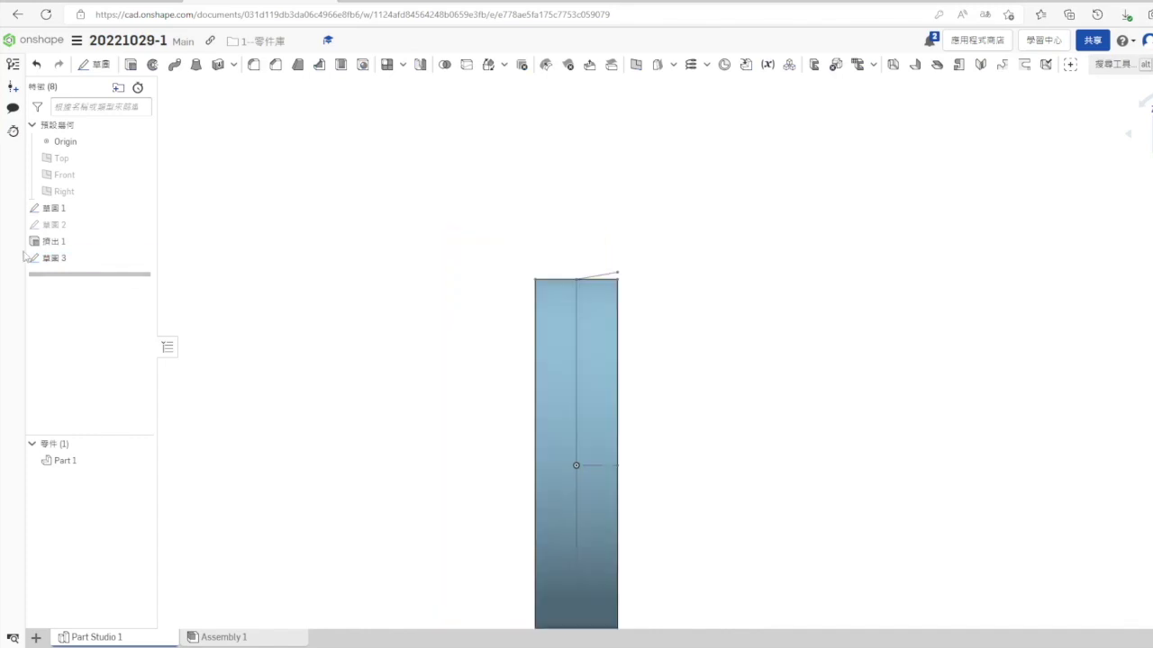
Split the ring body with the Right plane, keeping the plane and both resulting halves
left_click(63, 191)
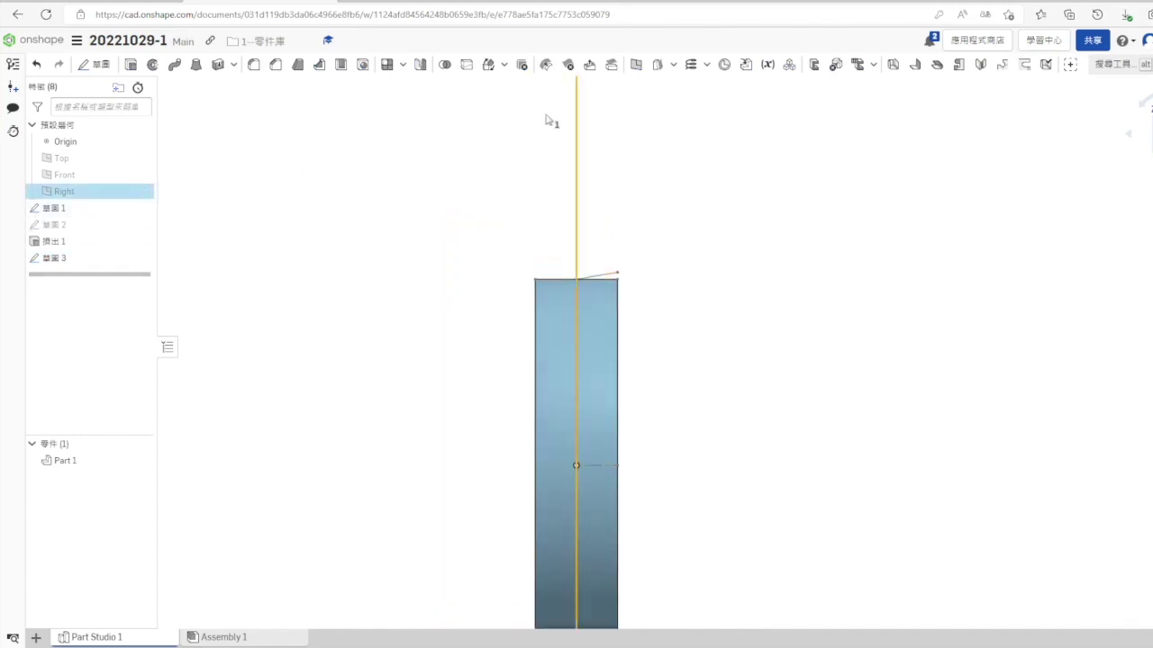
left_click(463, 135)
left_click(466, 65)
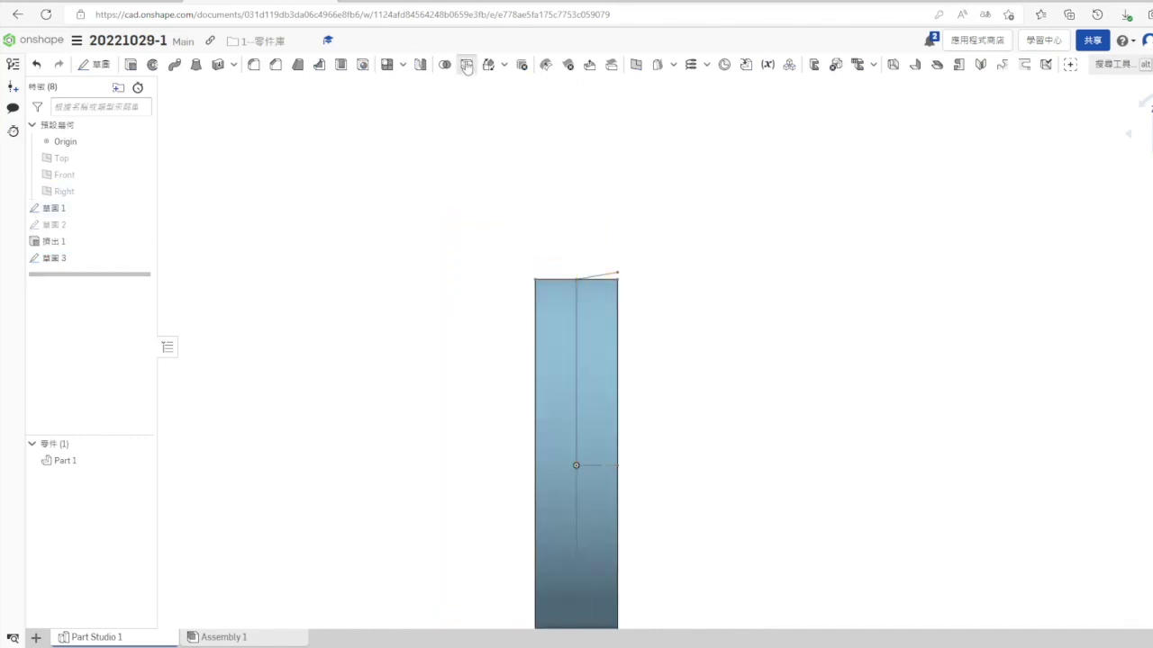
left_click(548, 342)
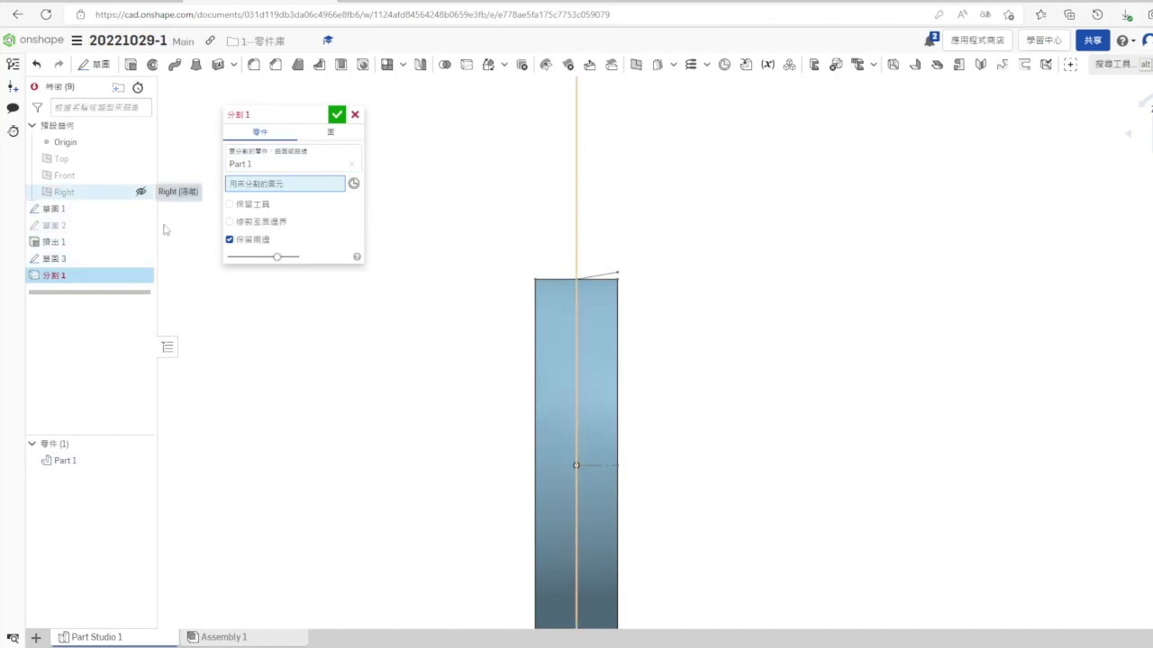
left_click(95, 195)
right_click_drag(718, 411, 706, 414)
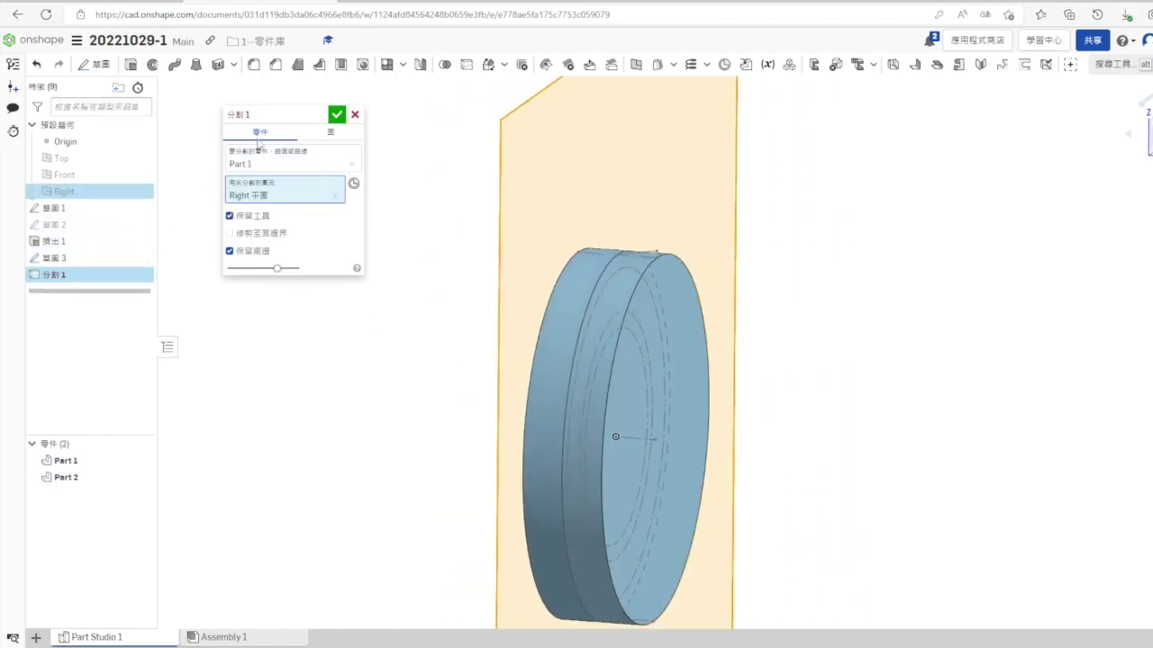
left_click(335, 115)
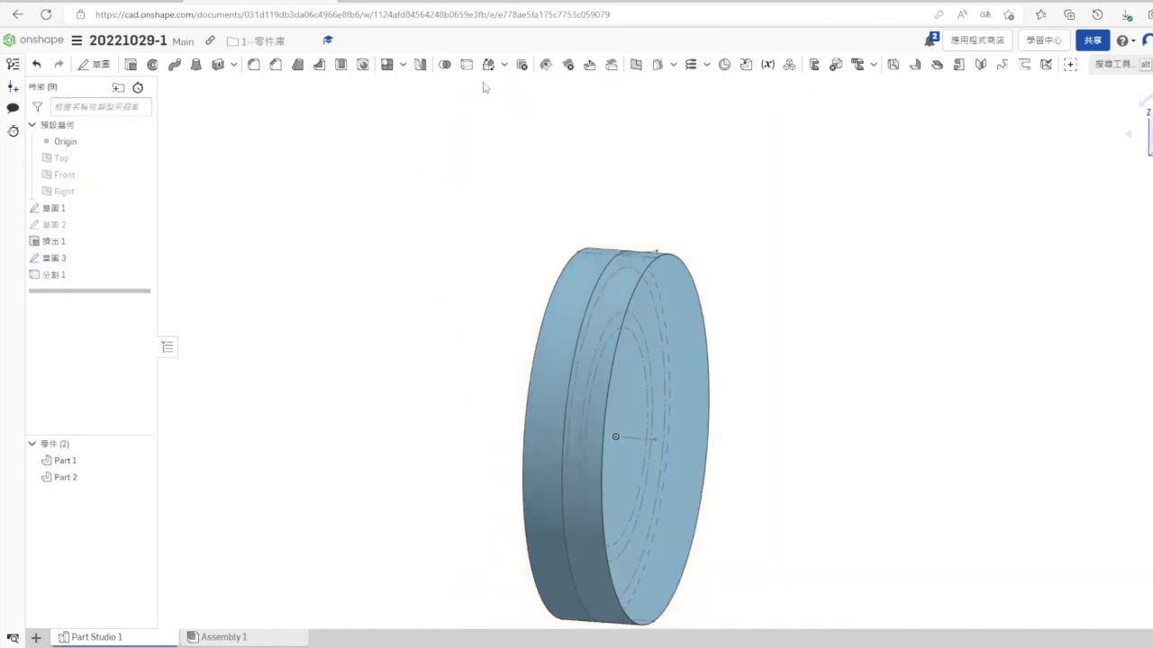
Draft the outer cylindrical face of the half beside the slanted line outward from the Right plane by about 9.685 degrees
left_click(300, 71)
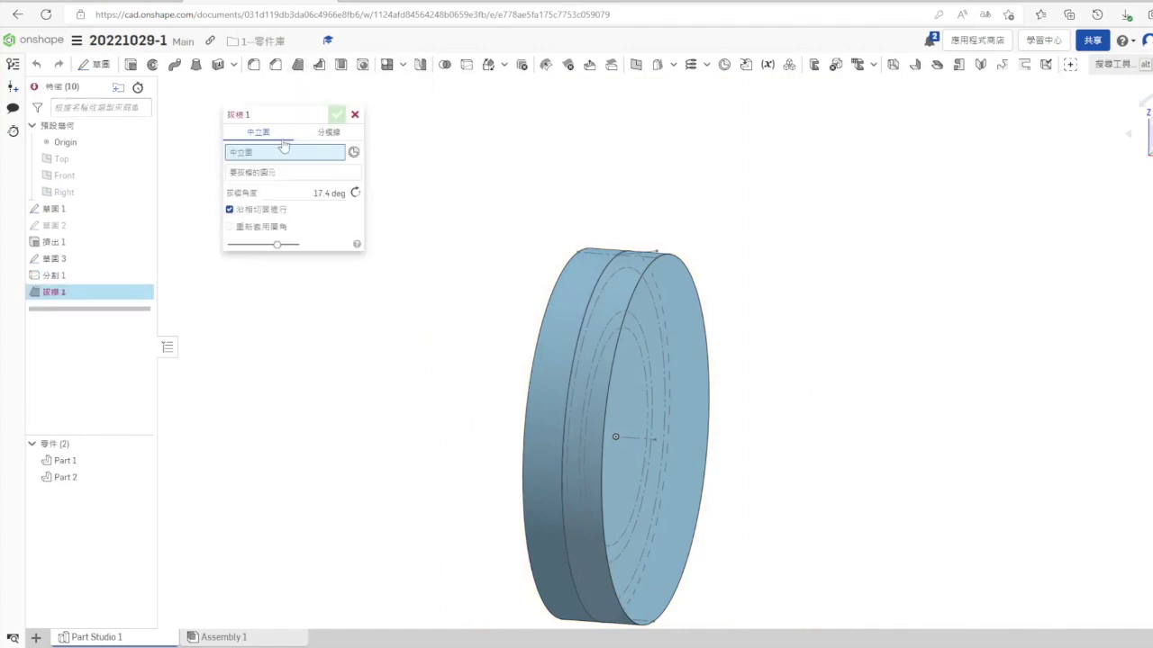
left_click(67, 192)
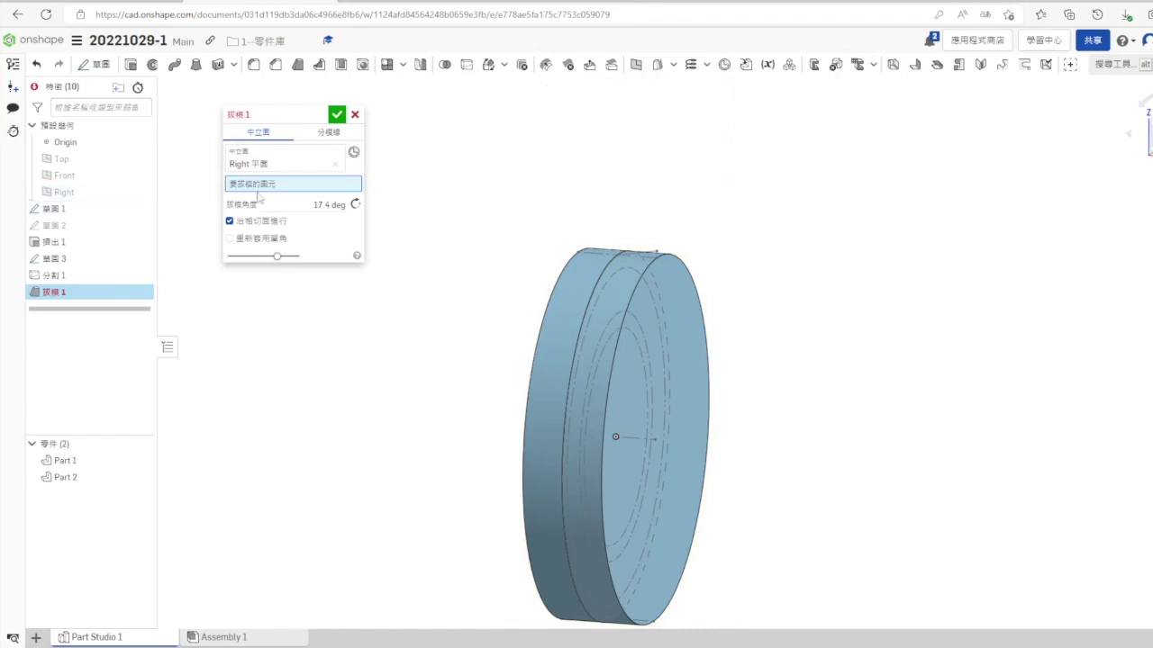
left_click(609, 330)
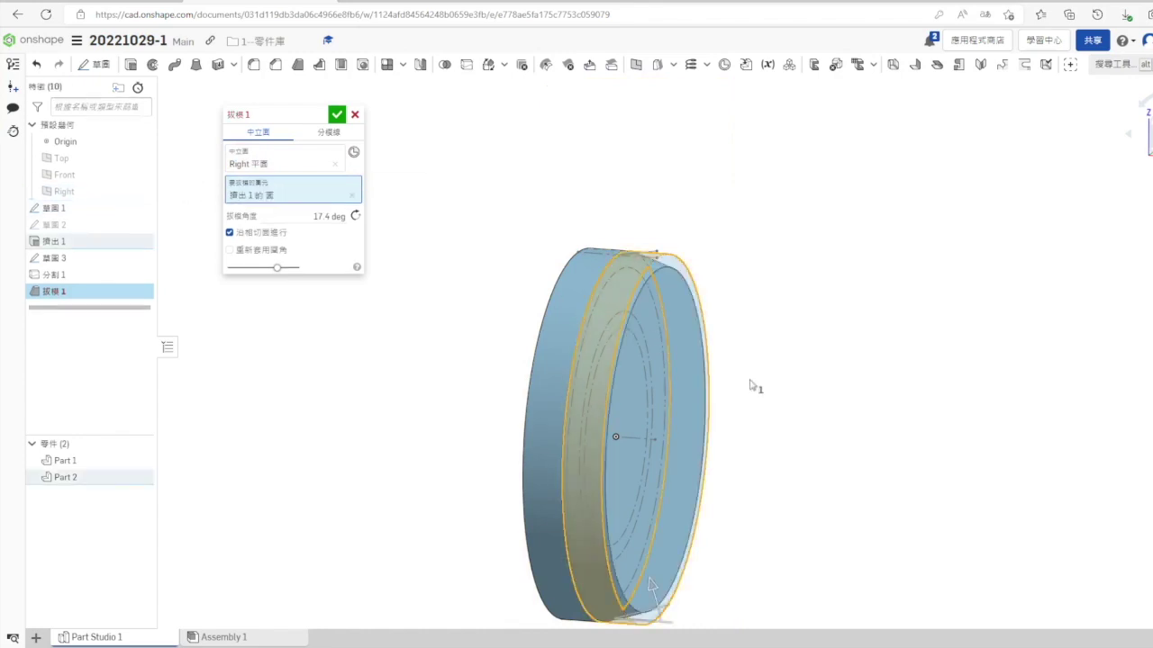
key("shift+1")
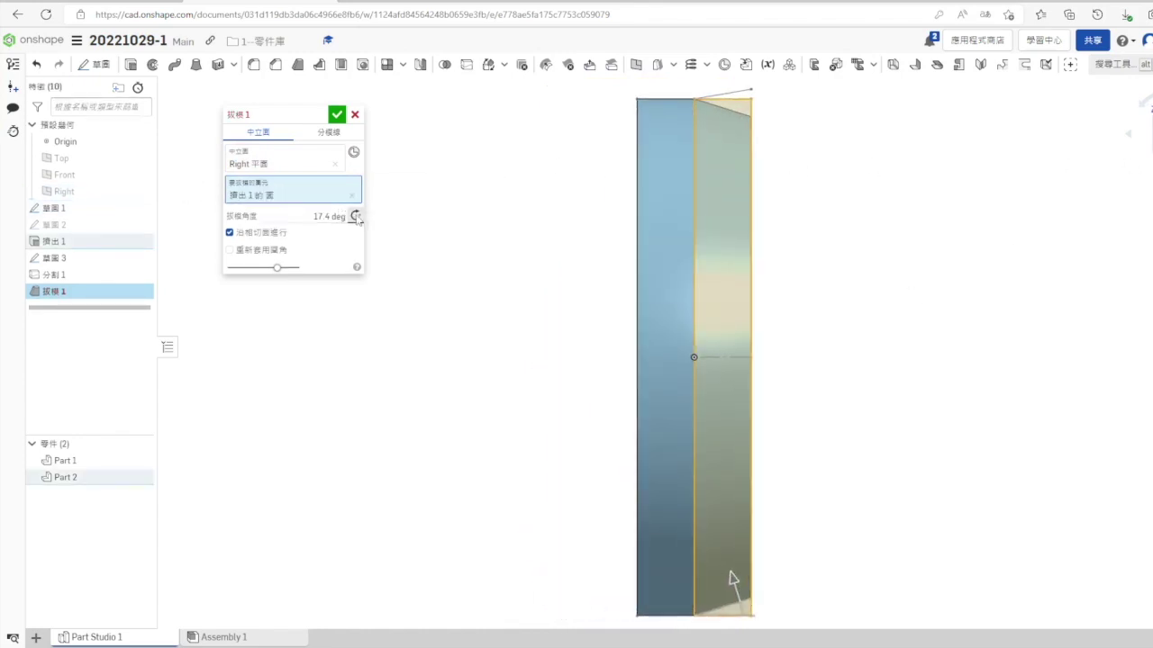
left_click(355, 215)
left_click(332, 216)
left_click(331, 217)
triple_click(329, 217)
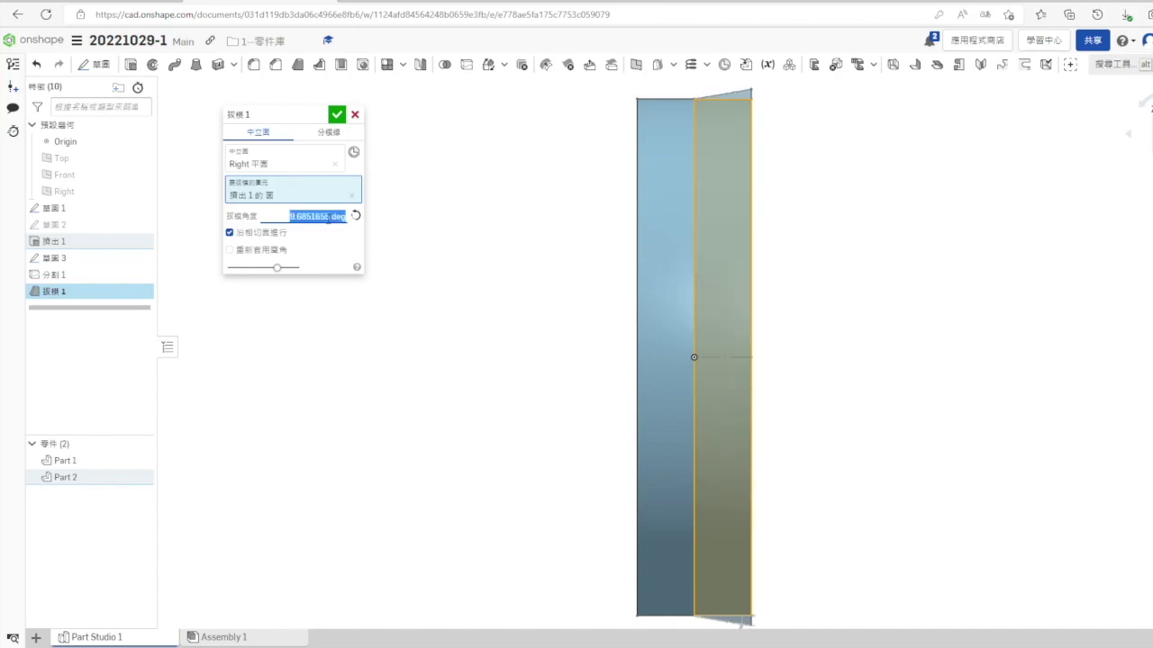
left_click(336, 115)
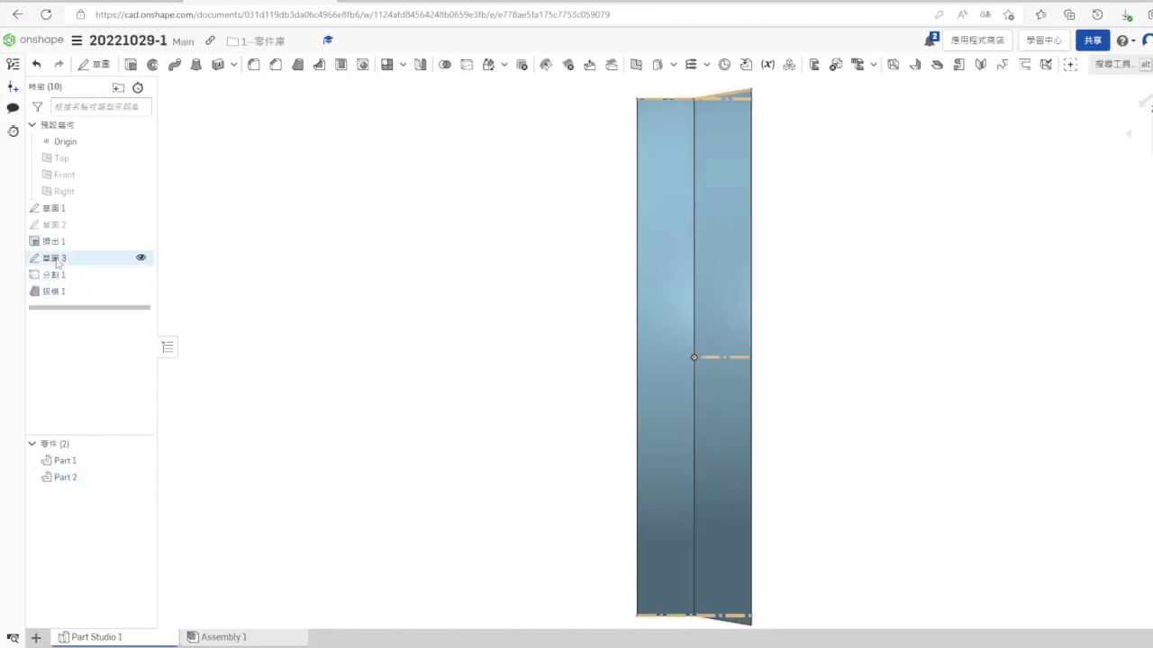
Measure the flared end face's outer edge diameter and compare it with the Big seal drawing
right_click_drag(947, 347, 929, 347)
scroll(926, 346, "down", 2)
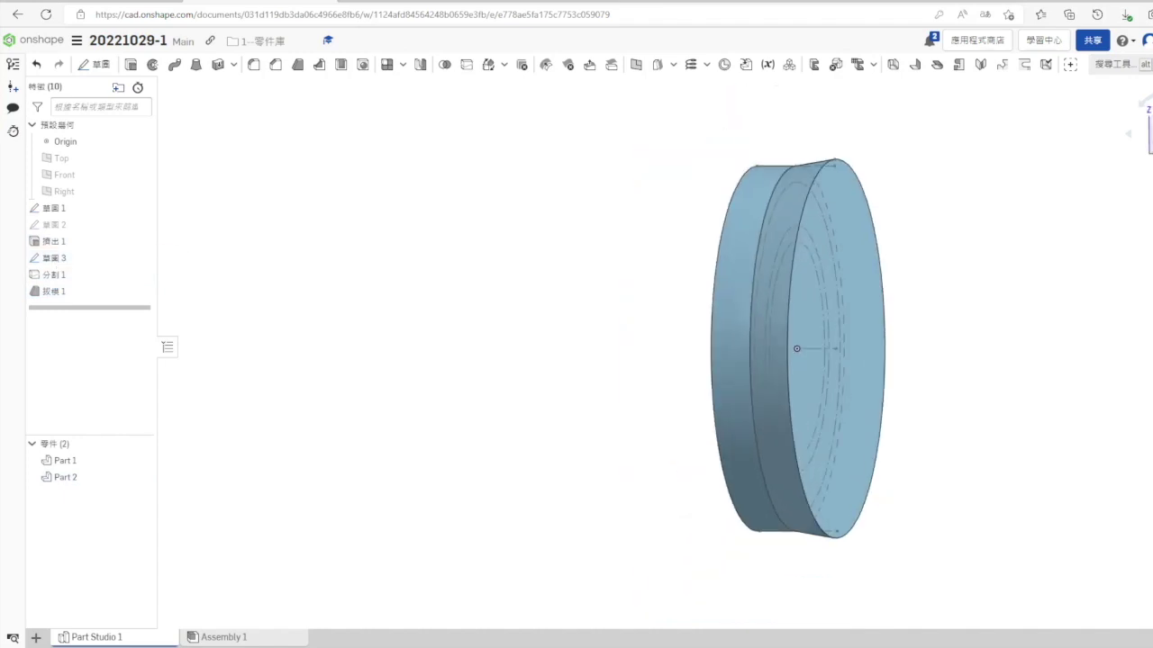
left_click(867, 304)
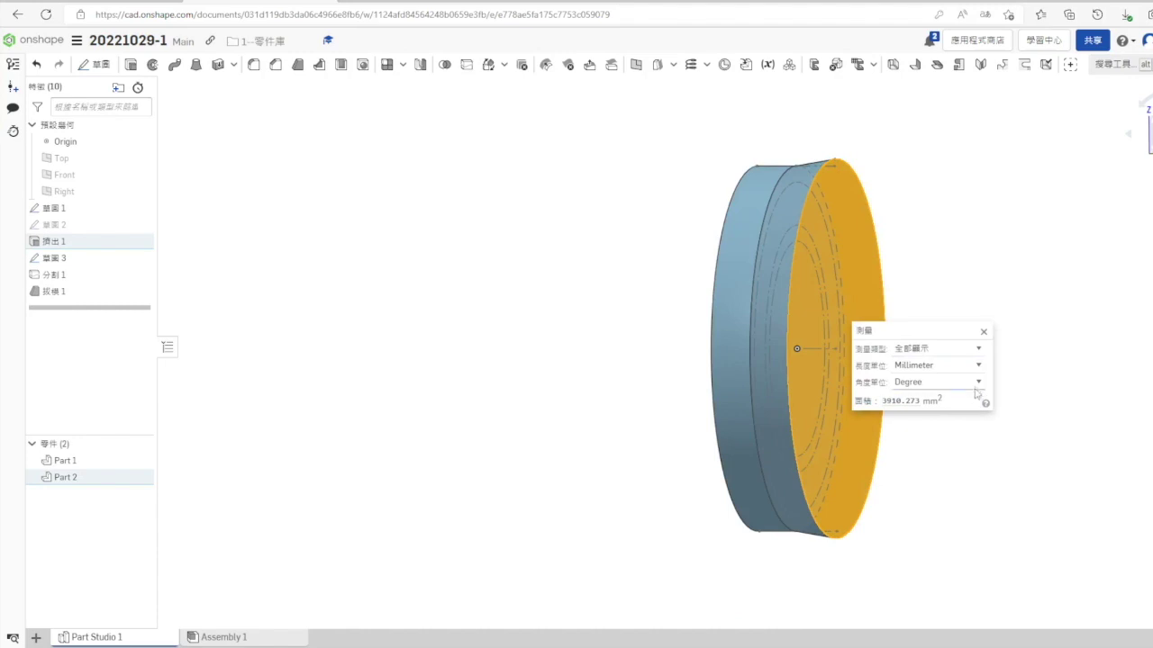
left_click(984, 332)
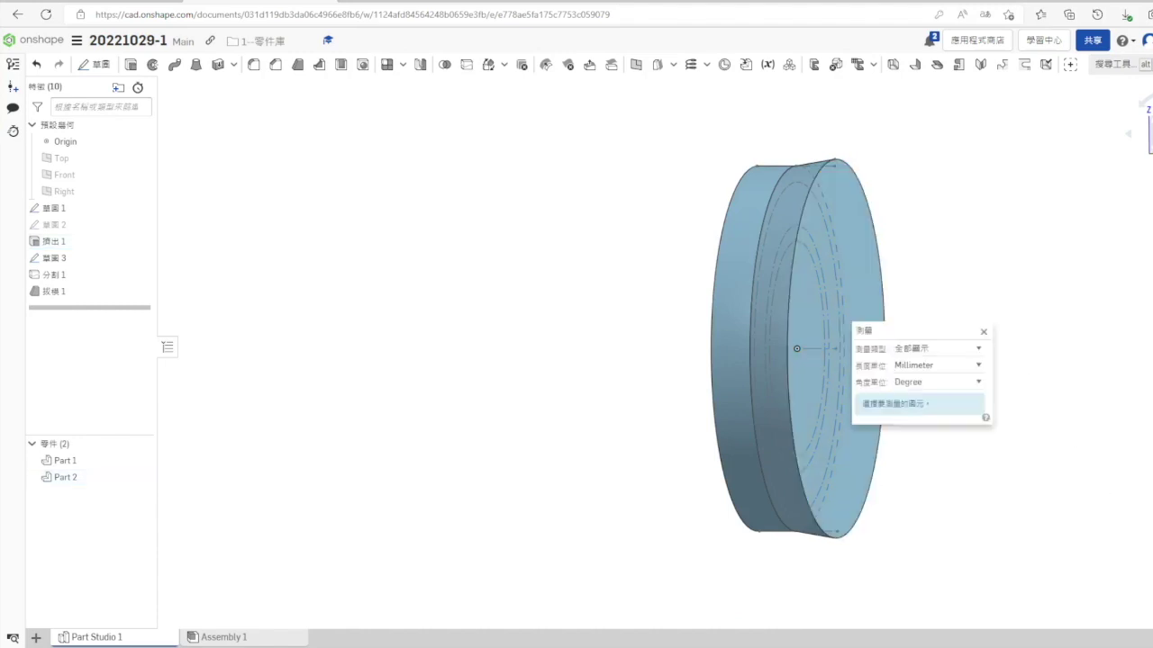
left_click(821, 531)
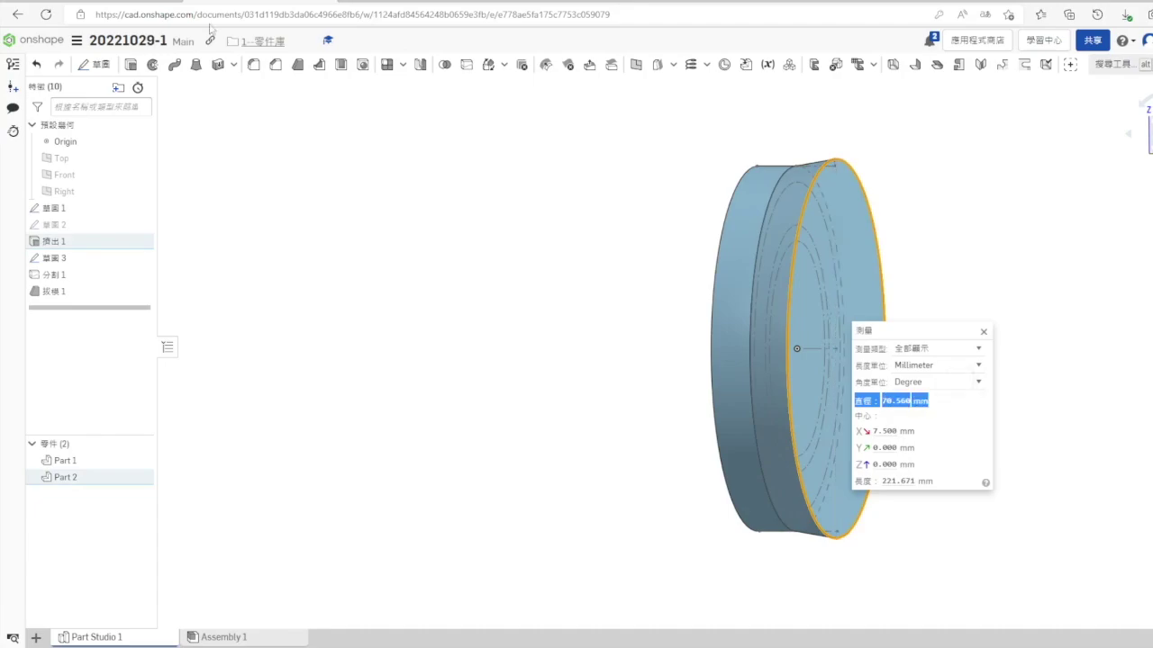
left_click(151, 1)
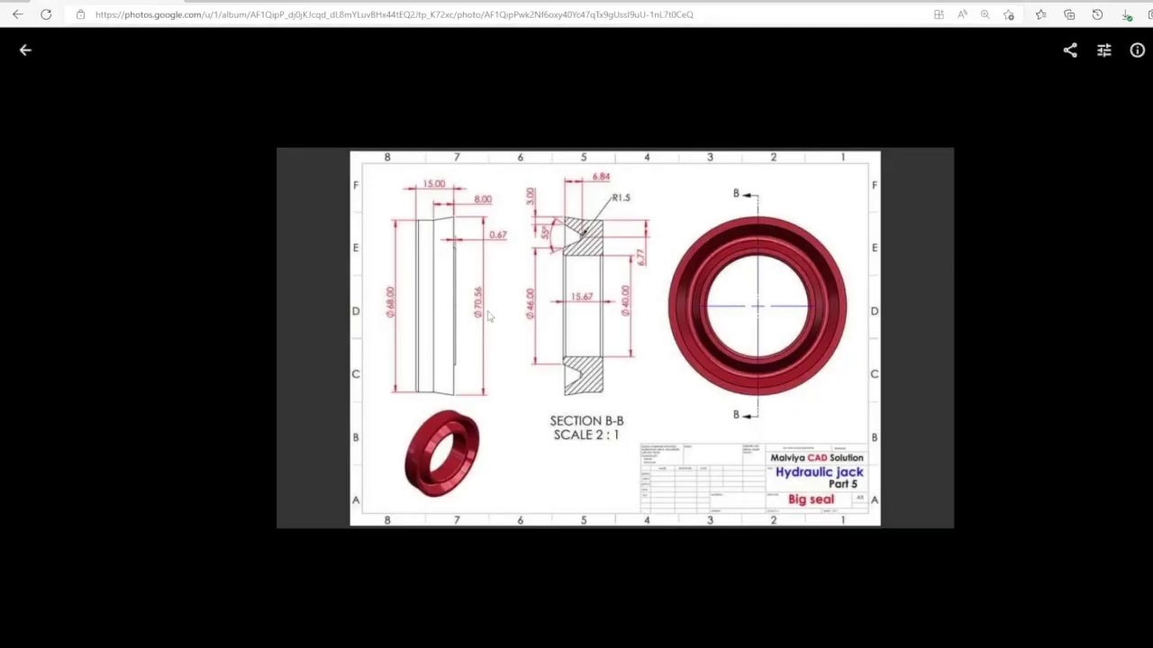
left_click(261, 1)
left_click(983, 331)
left_click(1028, 383)
Start a sketch on the flared end face and project the 62 mm construction circle into it
right_click_drag(1029, 393, 1009, 388)
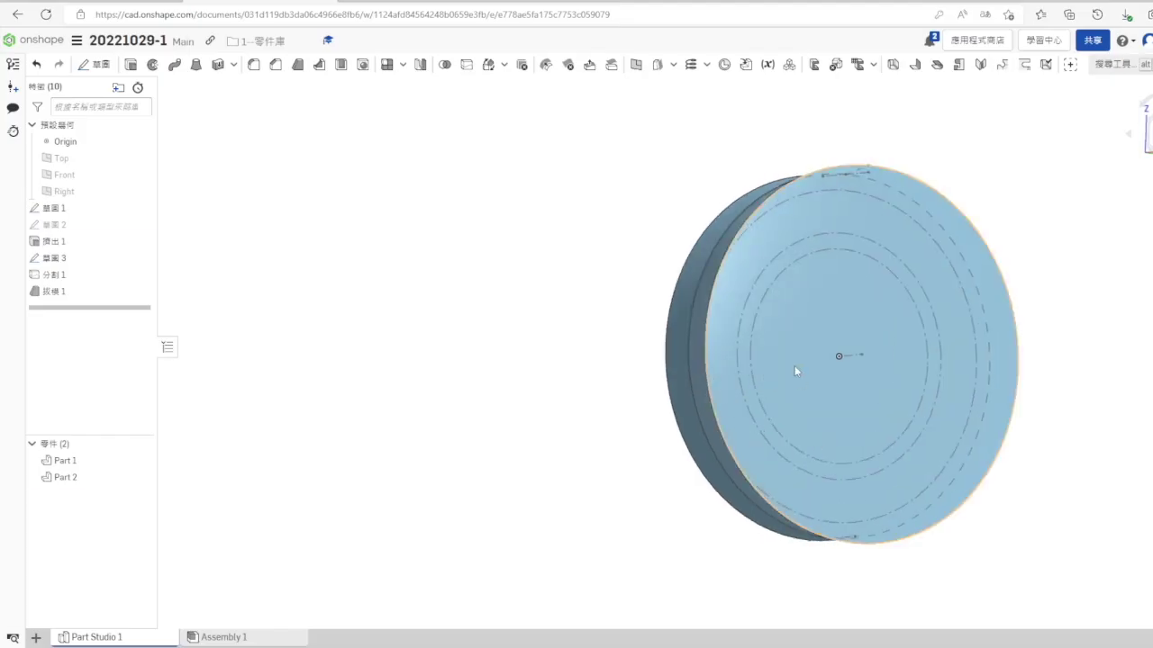
right_click(793, 365)
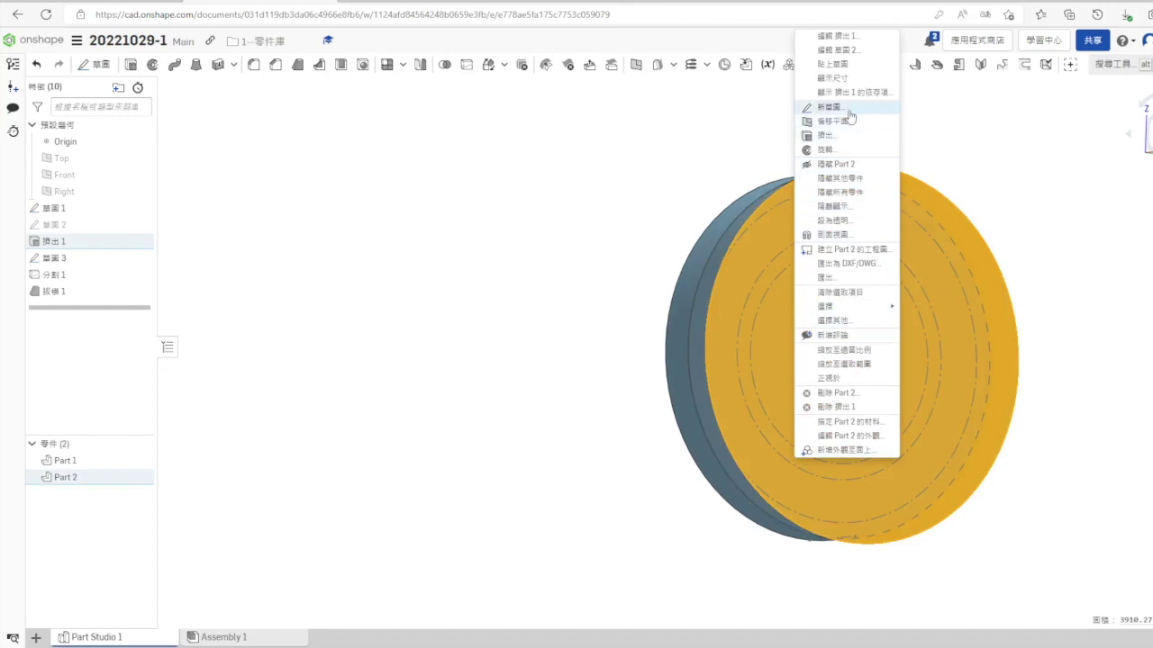
left_click(850, 110)
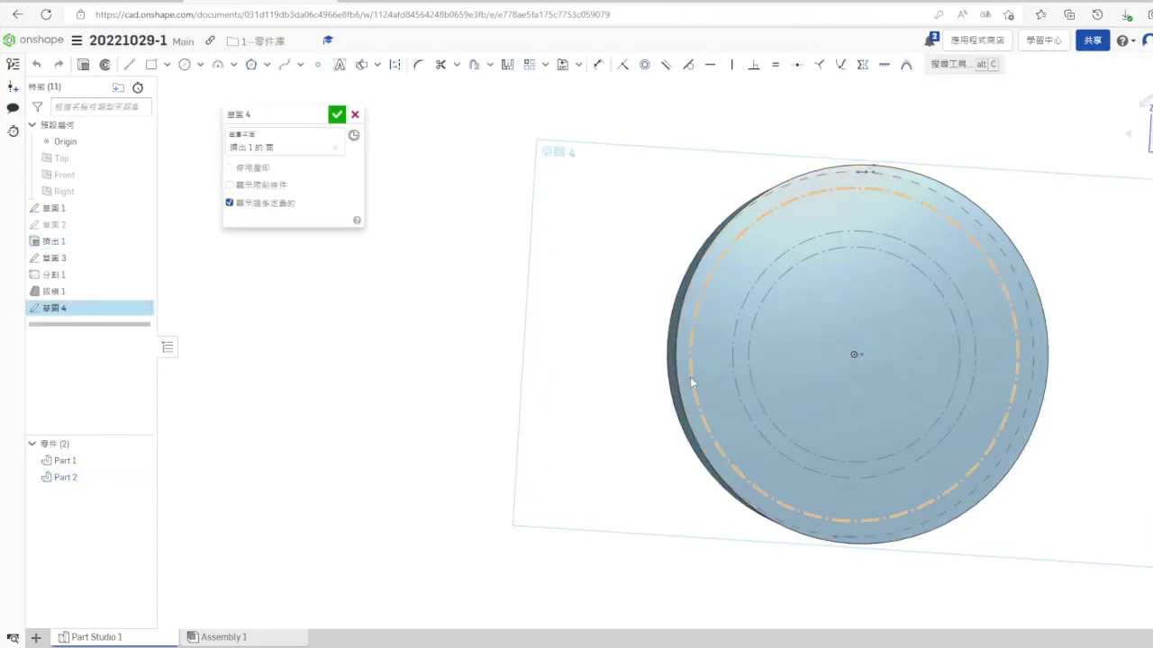
left_click(690, 377)
left_click(377, 66)
left_click(379, 86)
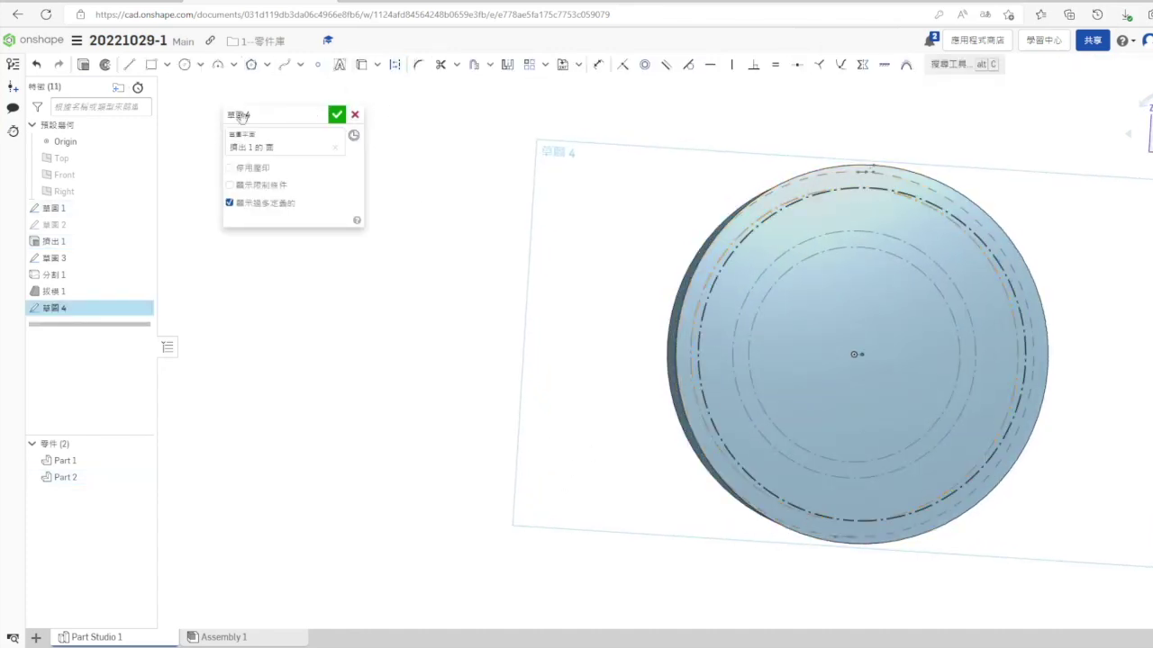
Convert the projected circle from construction to regular geometry
left_click(693, 338)
left_click(362, 66)
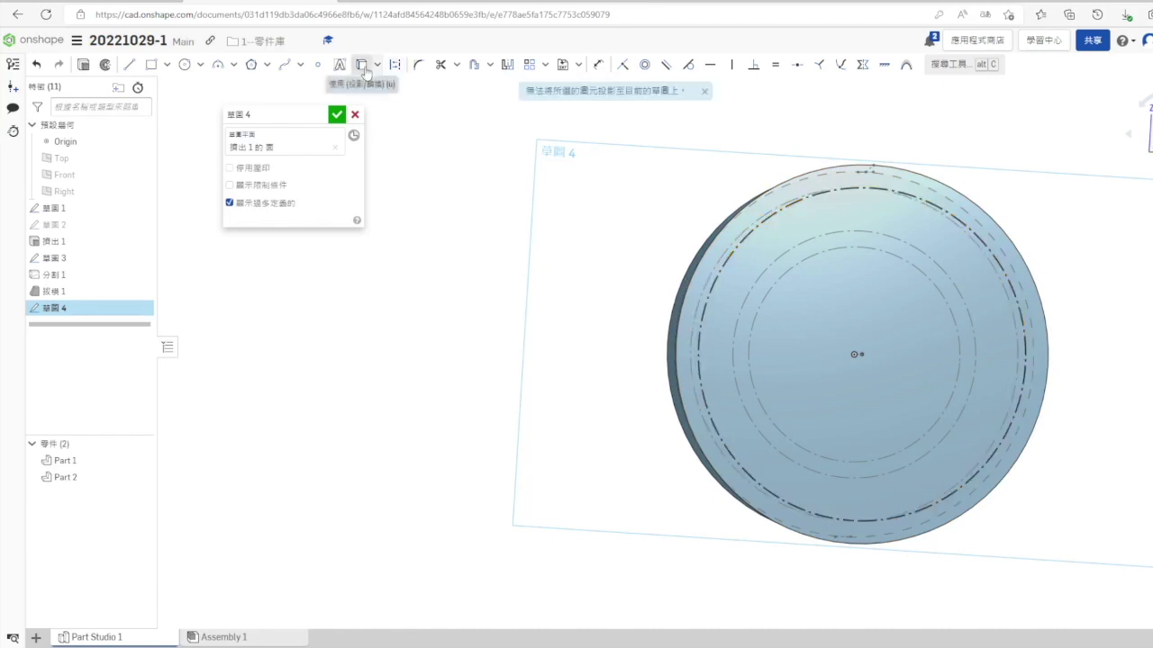
left_click(702, 290)
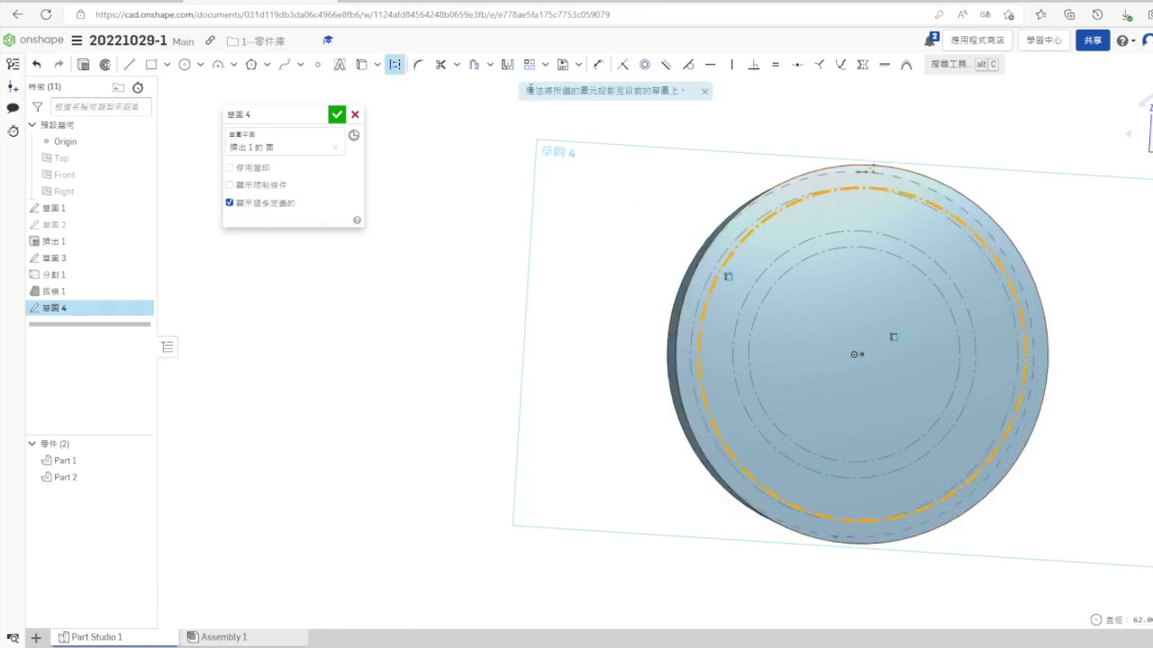
left_click(394, 66)
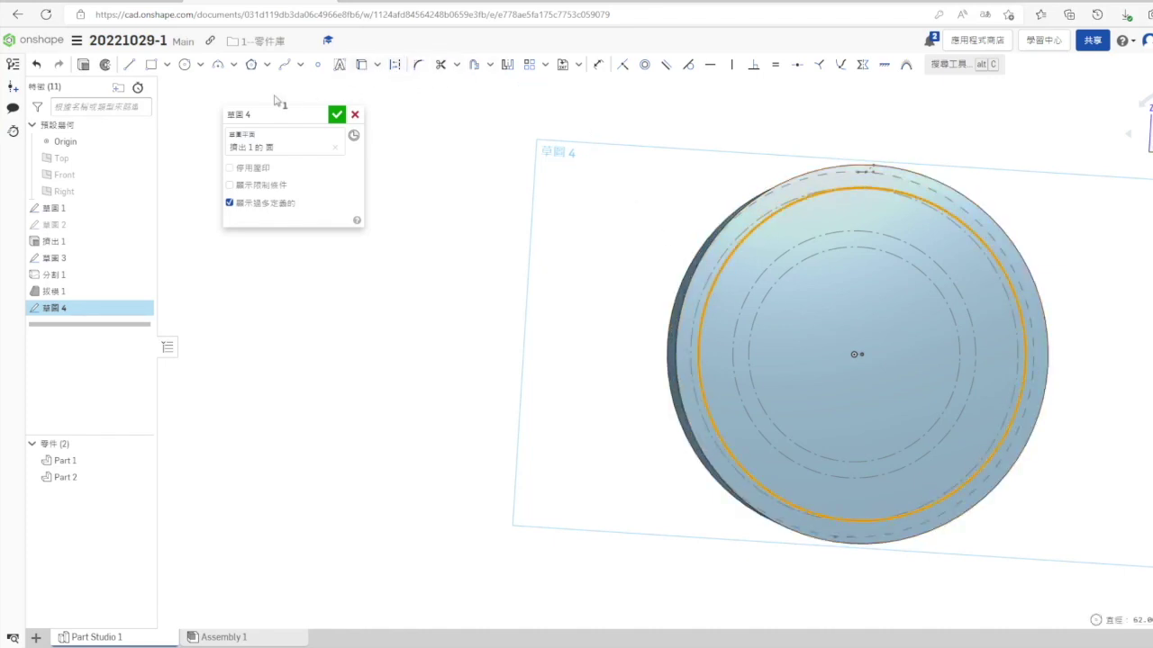
Cut the projected circle's region 6.84 mm deep into the flared half with a Remove extrude, following the drawing
left_click(82, 65)
right_click_drag(507, 464, 496, 398)
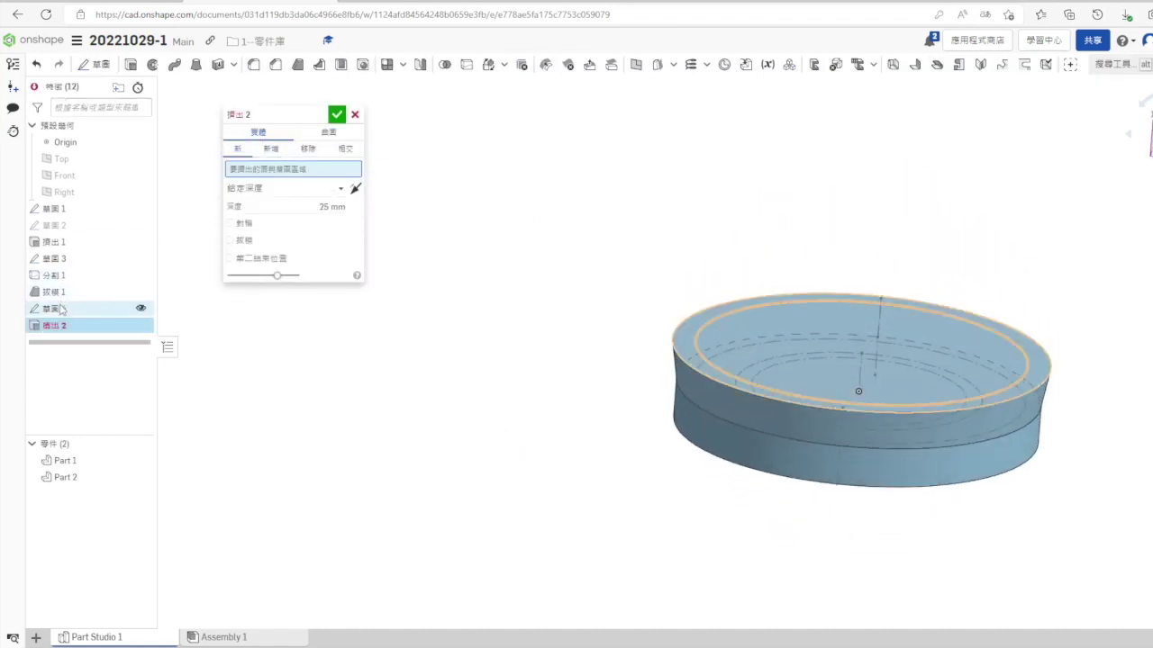
left_click(308, 147)
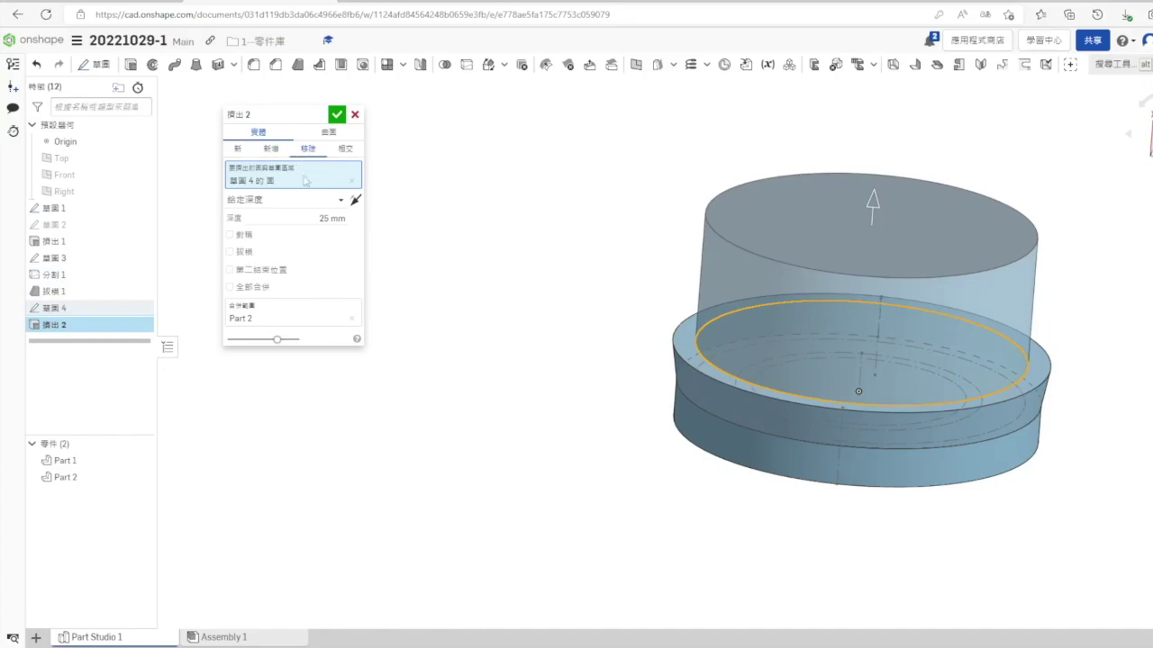
left_click(302, 217)
key("ctrl+shift+Tab")
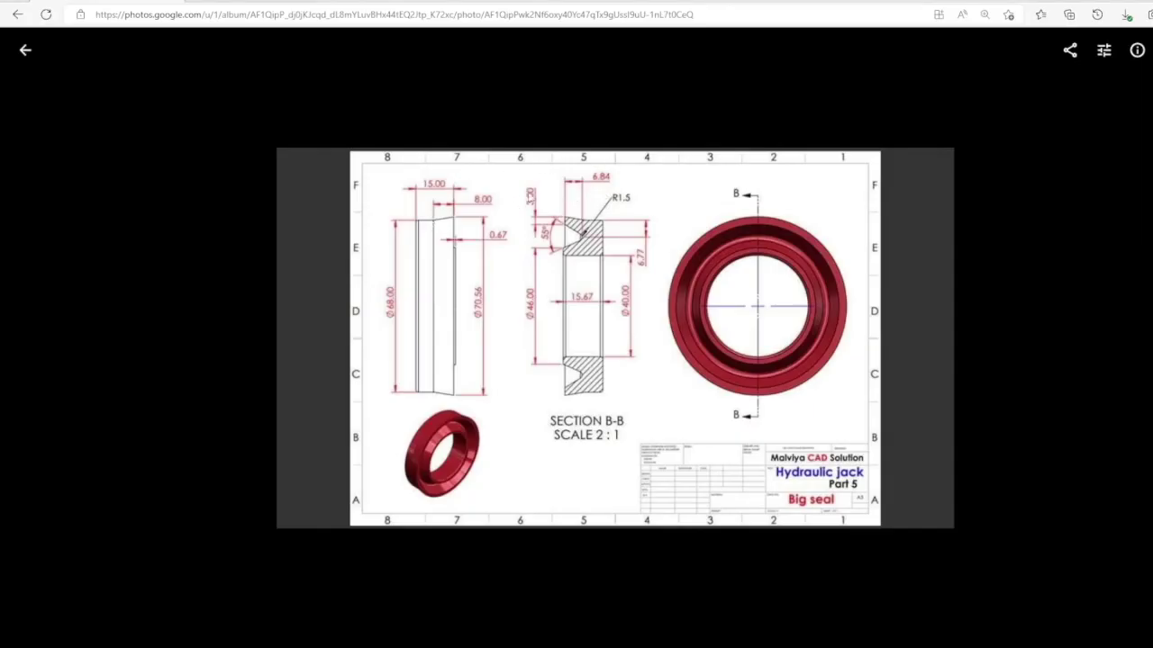
key("ctrl+Tab")
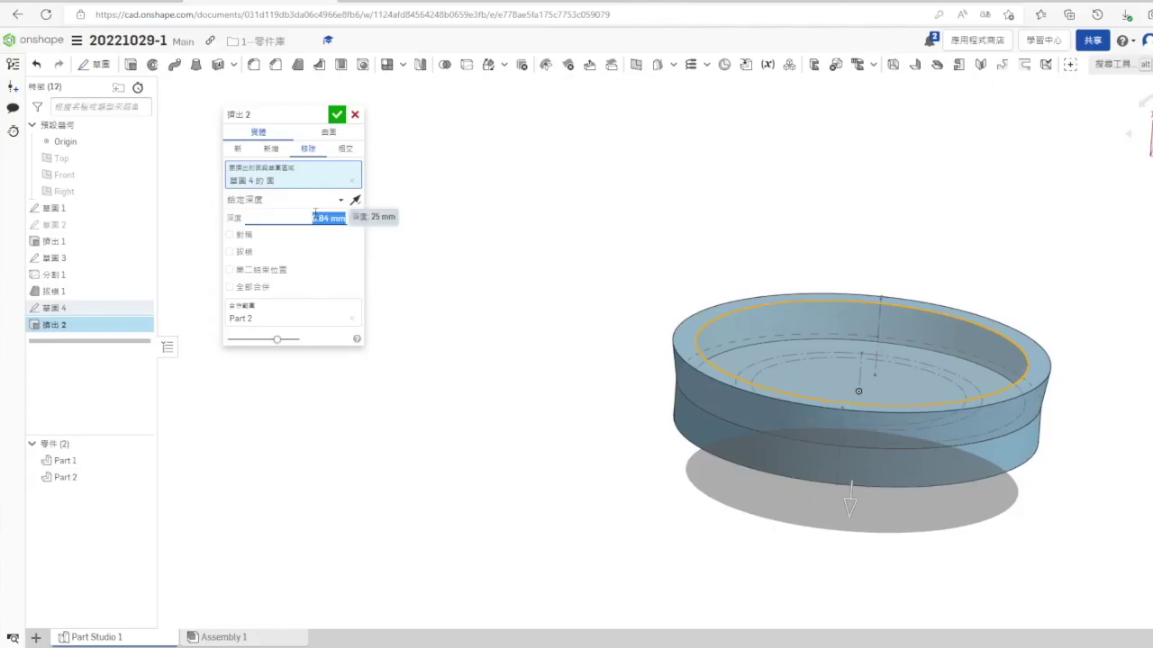
left_click(336, 114)
Start a sketch on the recess floor, project the 46 mm construction circle into it and convert it to regular geometry
scroll(1125, 394, "up", 4)
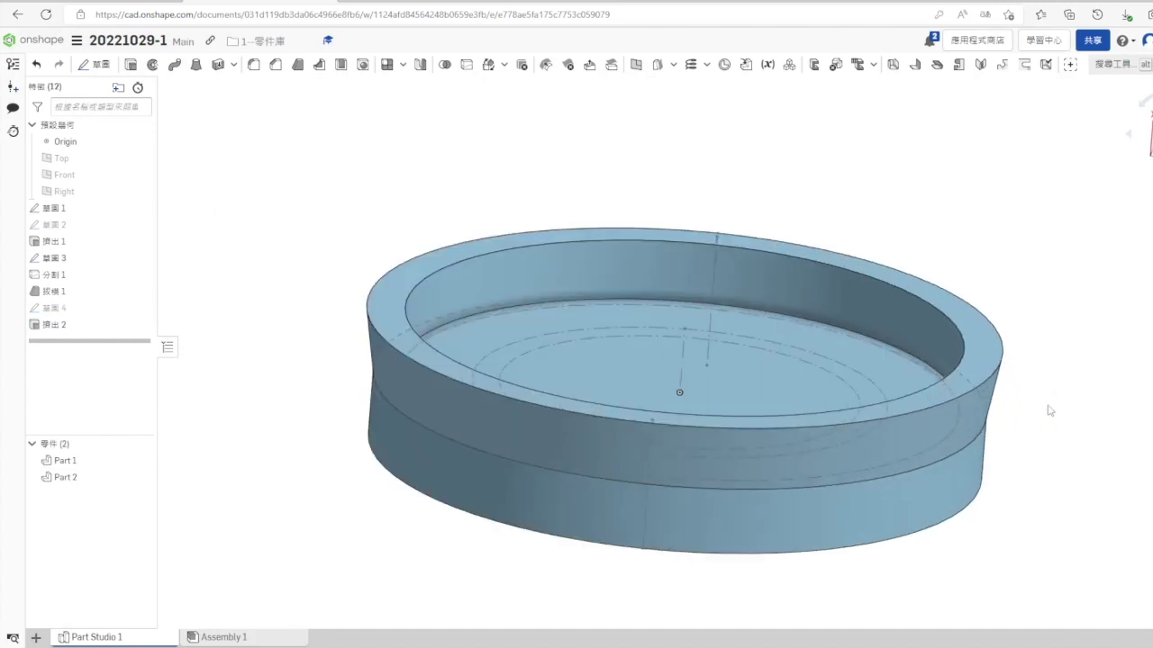
right_click_drag(801, 333, 819, 417)
right_click(898, 360)
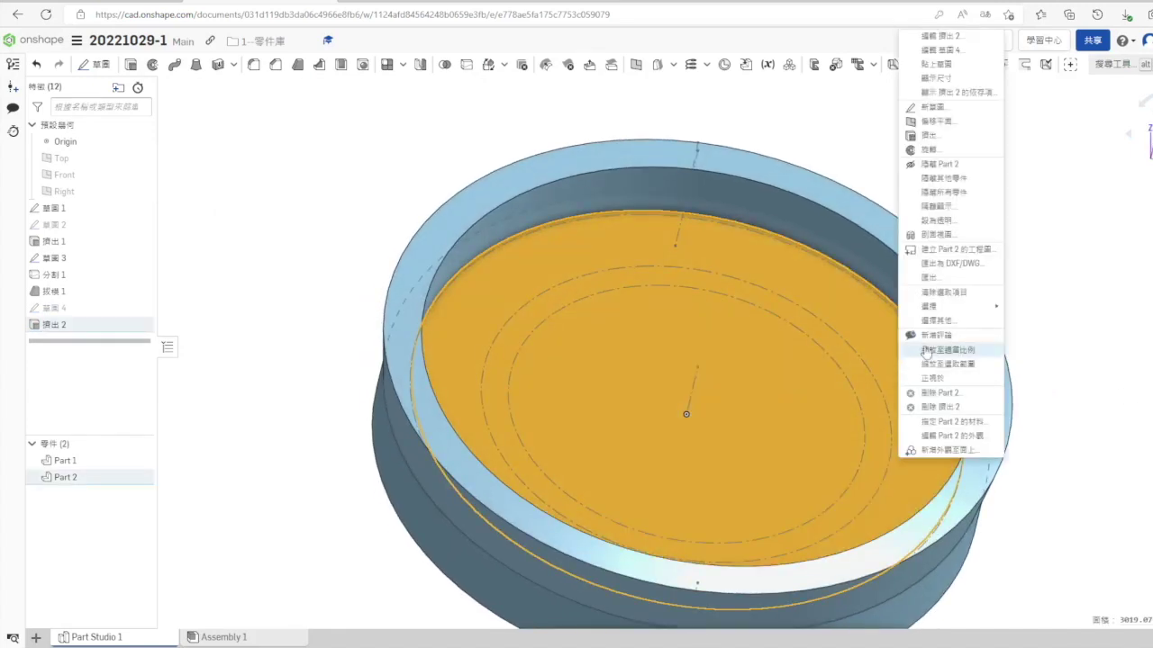
left_click(933, 106)
left_click(847, 334)
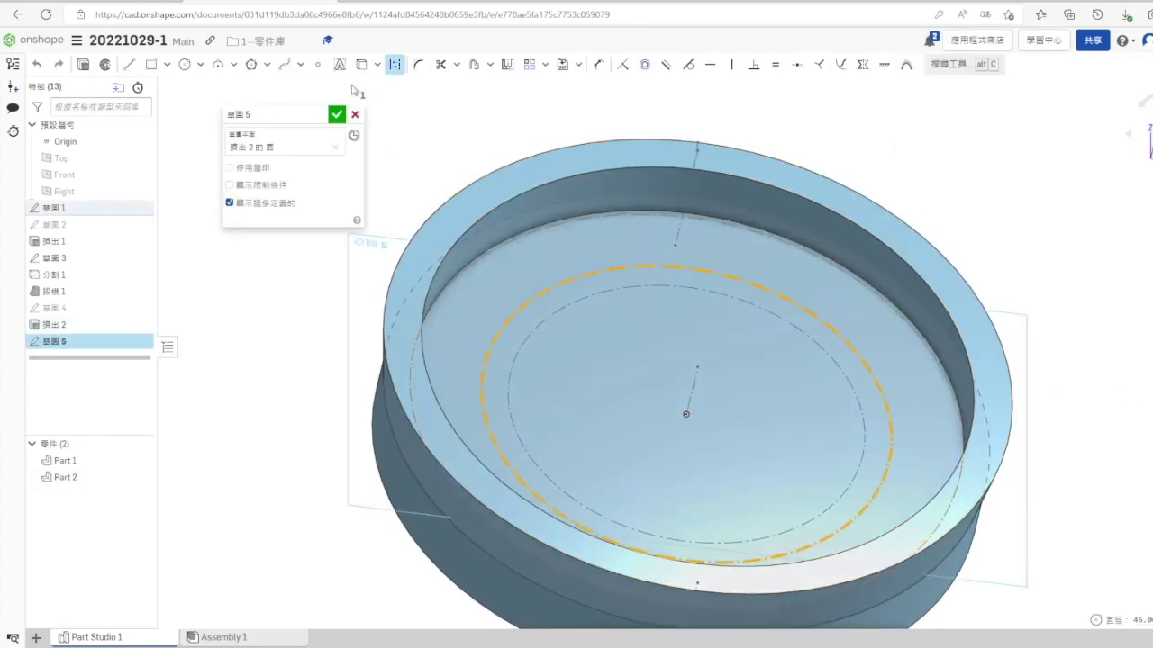
key("u")
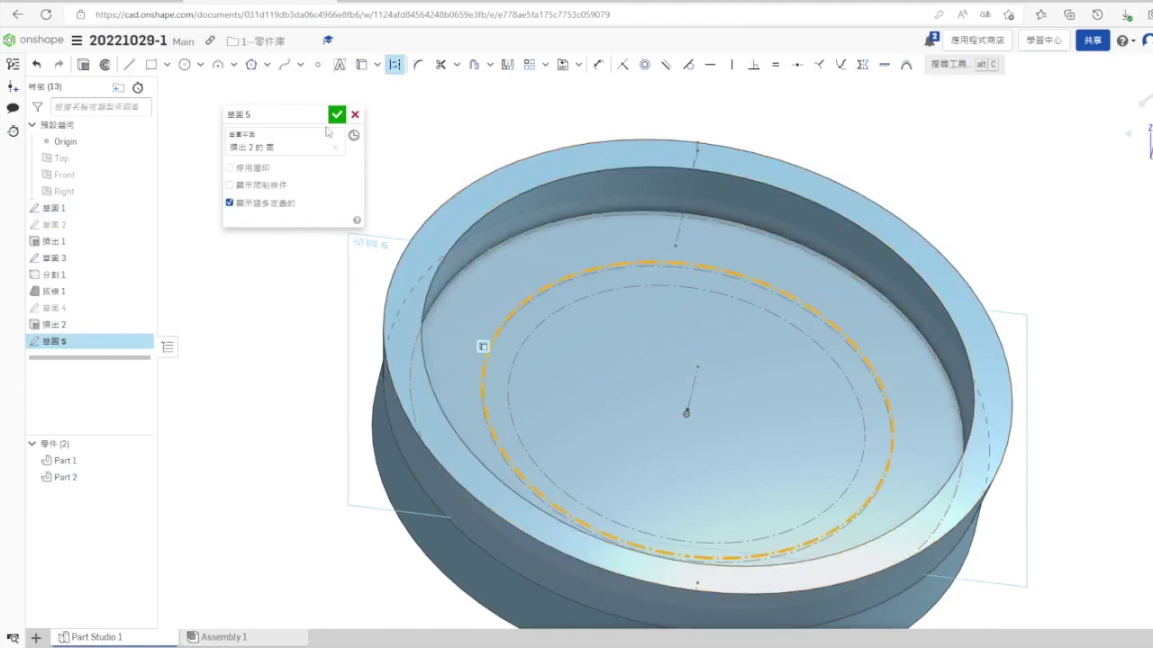
left_click(394, 69)
Extrude the recess-floor circle sketch with an Add solid extrude up to the flared end face, checking the drawing
left_click(84, 67)
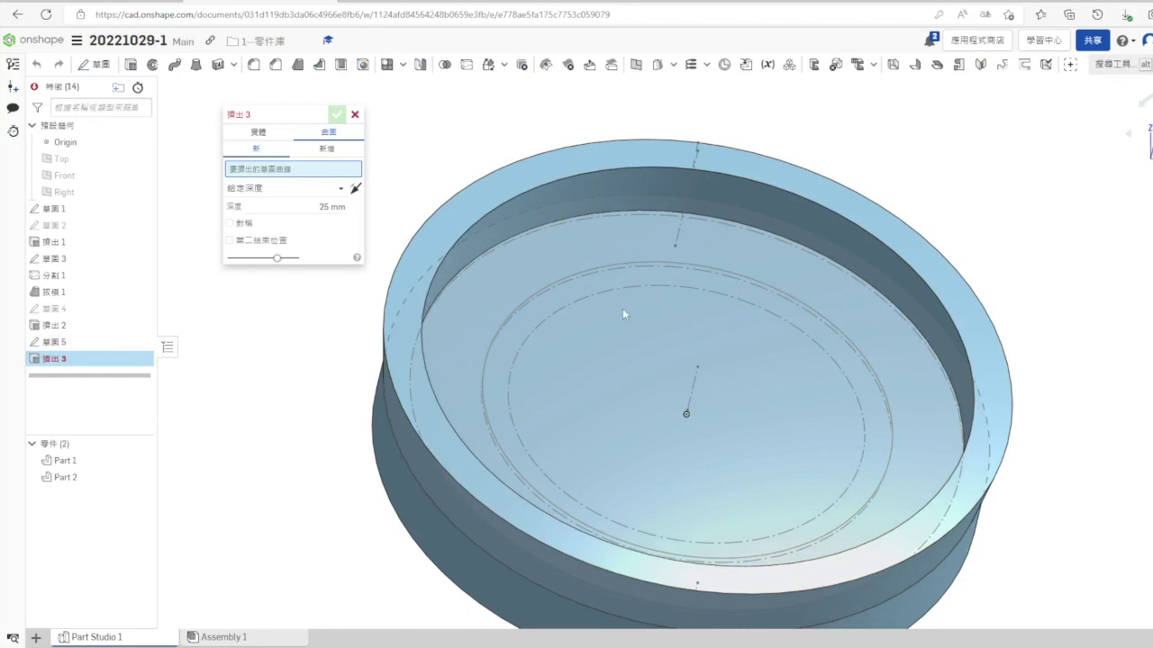
left_click(261, 135)
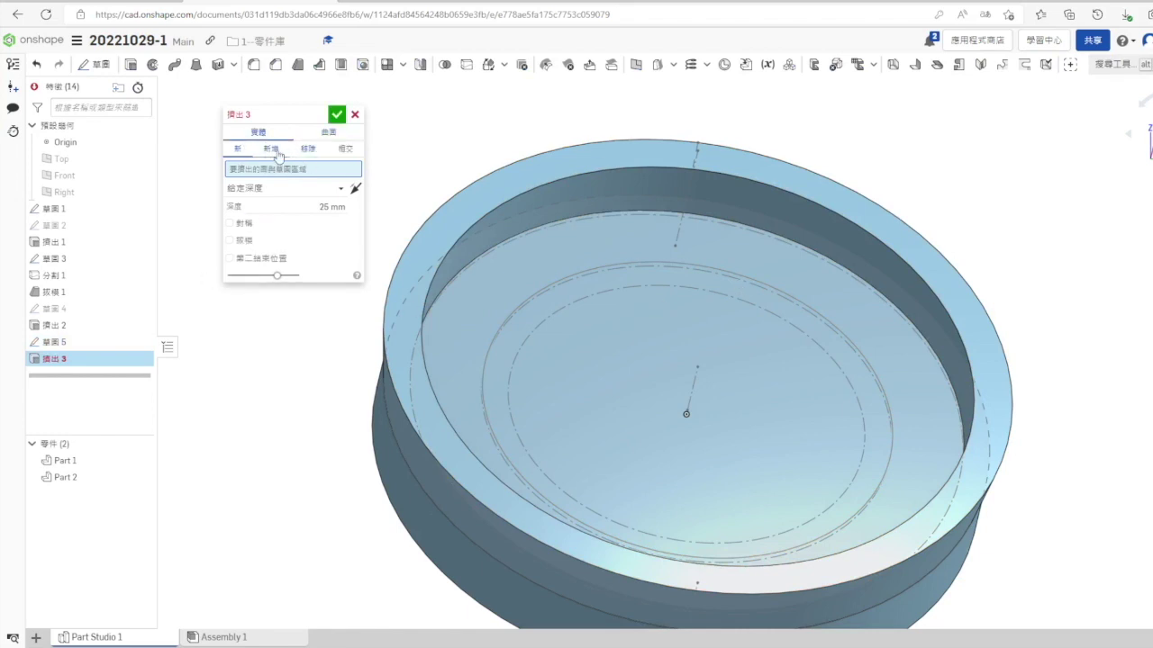
left_click(279, 155)
left_click(126, 342)
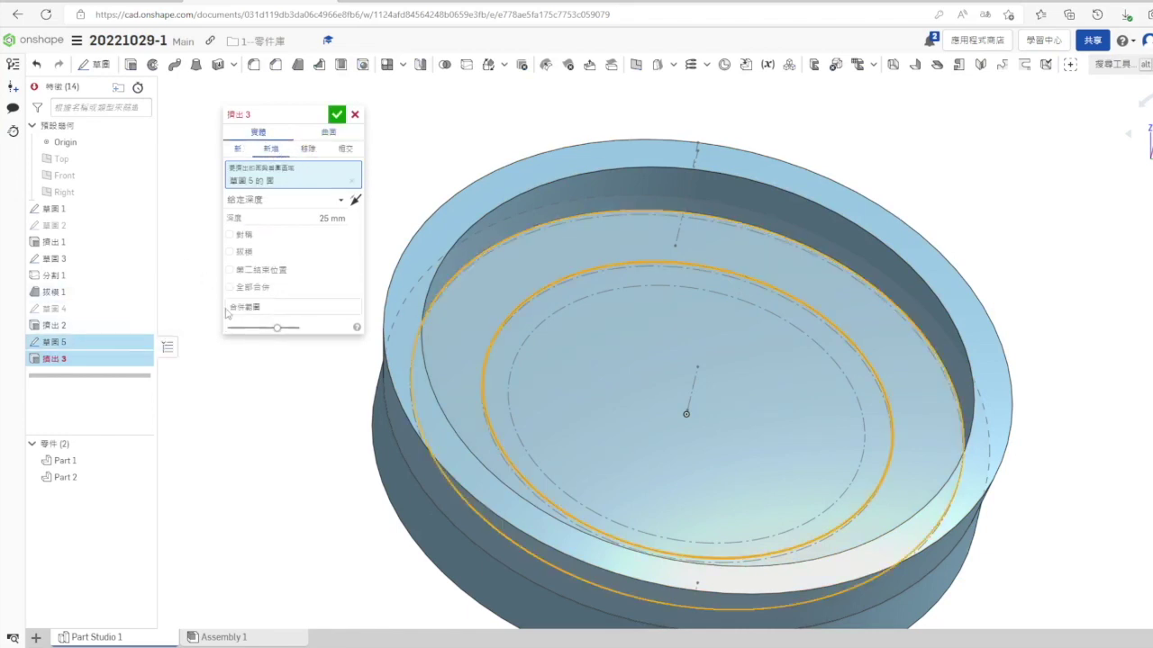
key("alt+Tab")
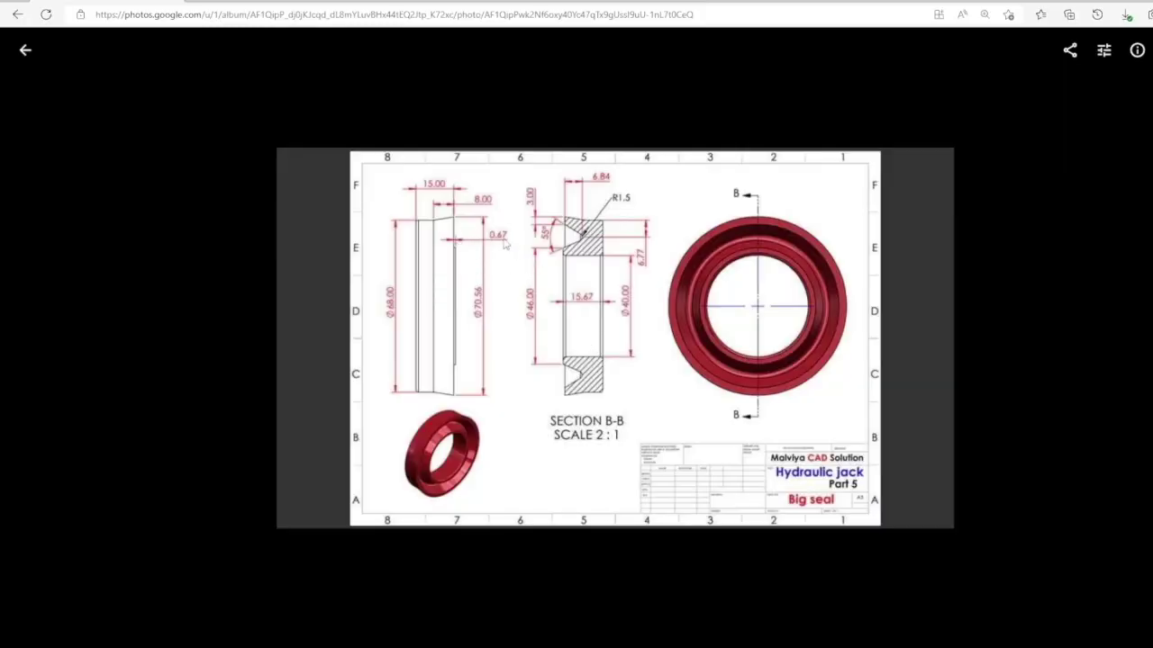
key("alt+Tab")
left_click(274, 206)
left_click(274, 256)
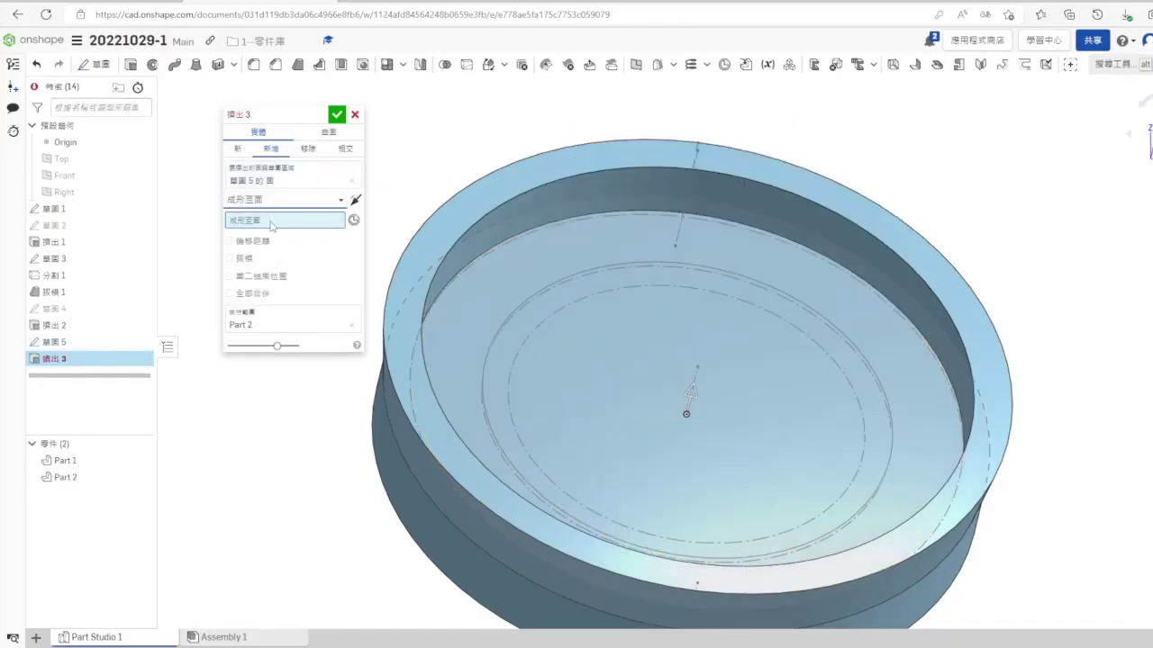
left_click(413, 267)
Set the extrude's end offset to 0.67 mm beyond the flared end face and accept the raised inner lip
left_click(256, 253)
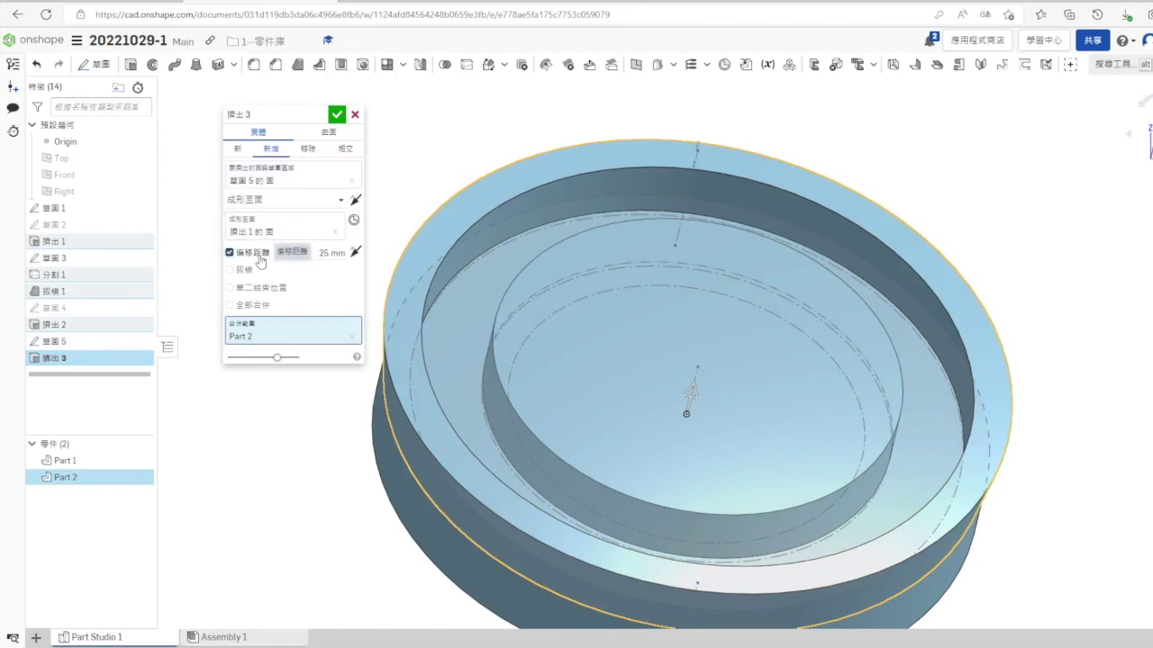
right_click_drag(1112, 198, 1152, 270)
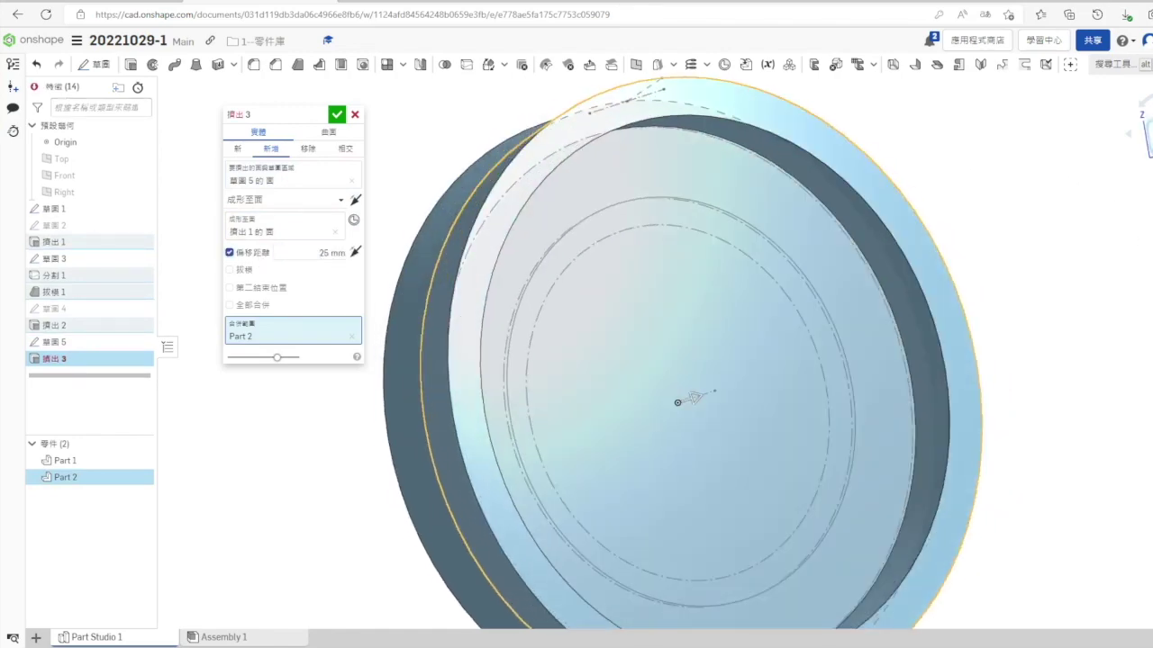
left_click(1151, 136)
left_click(322, 256)
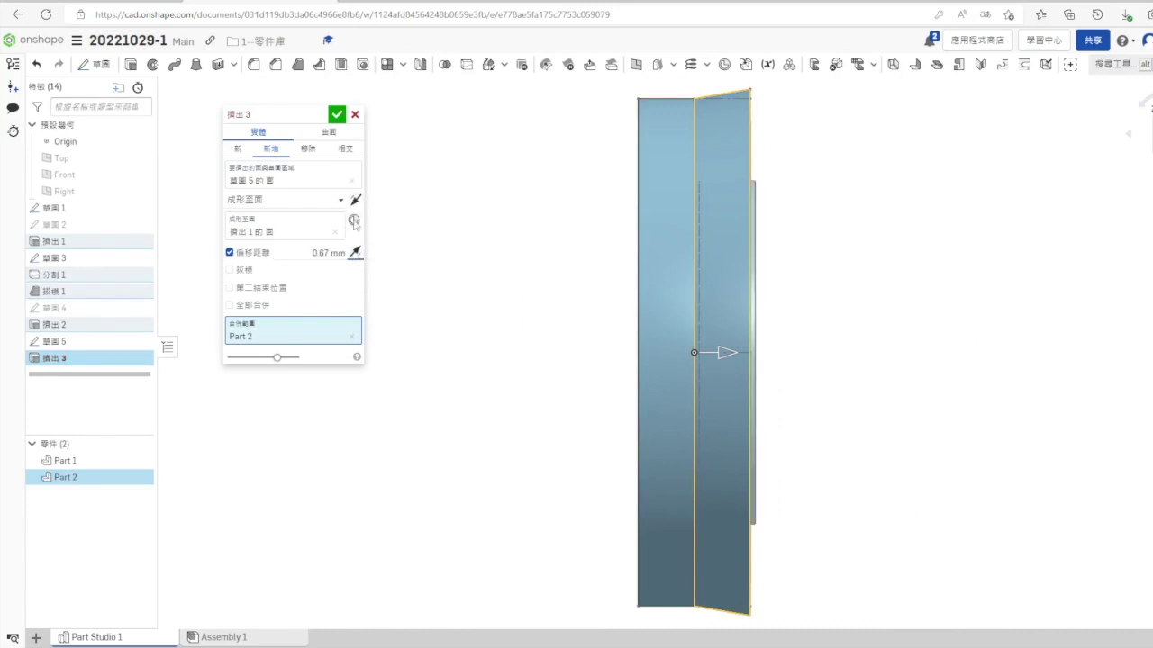
left_click(339, 120)
key("shift+7")
key("alt+Tab")
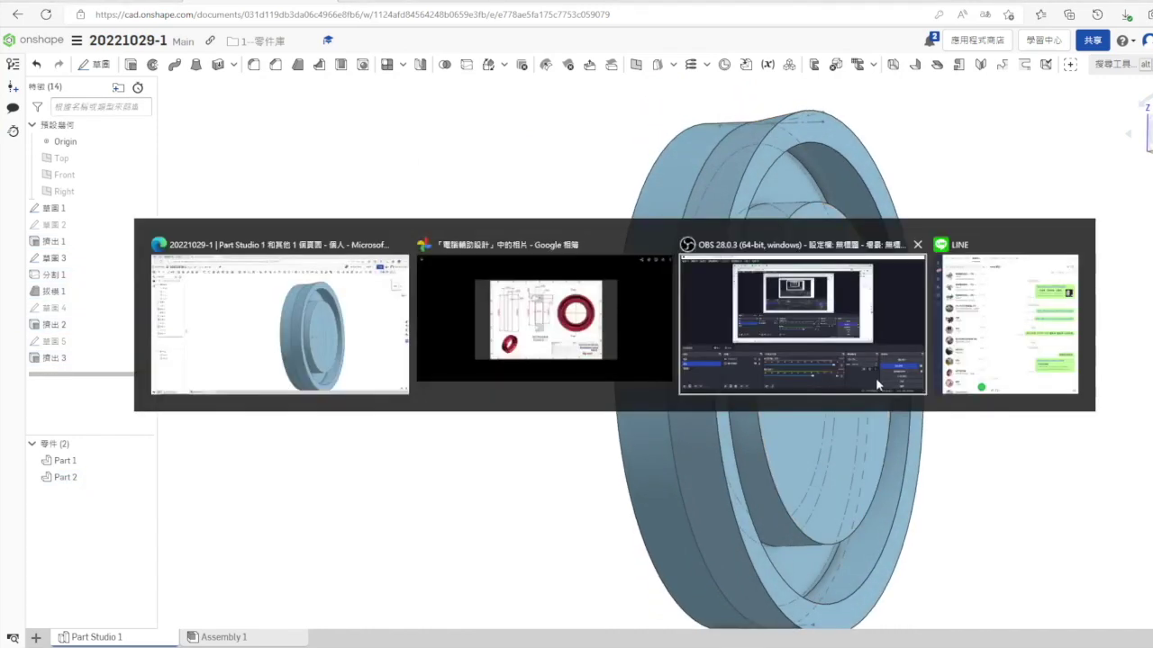
key("alt+Tab")
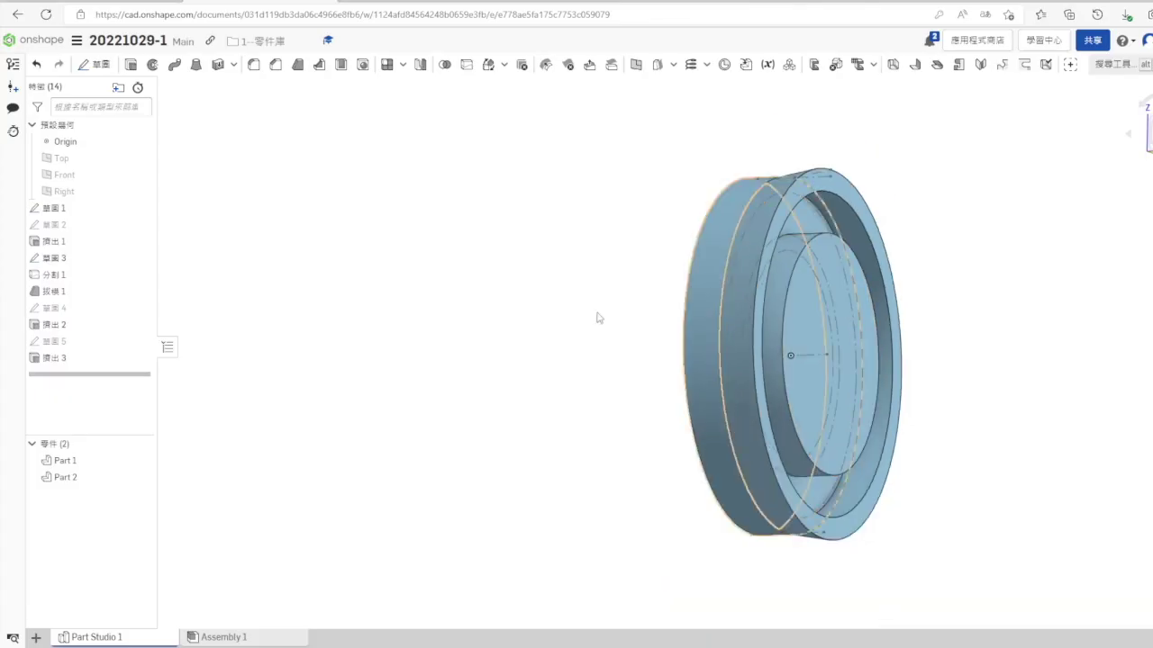
right_click(72, 259)
left_click(97, 289)
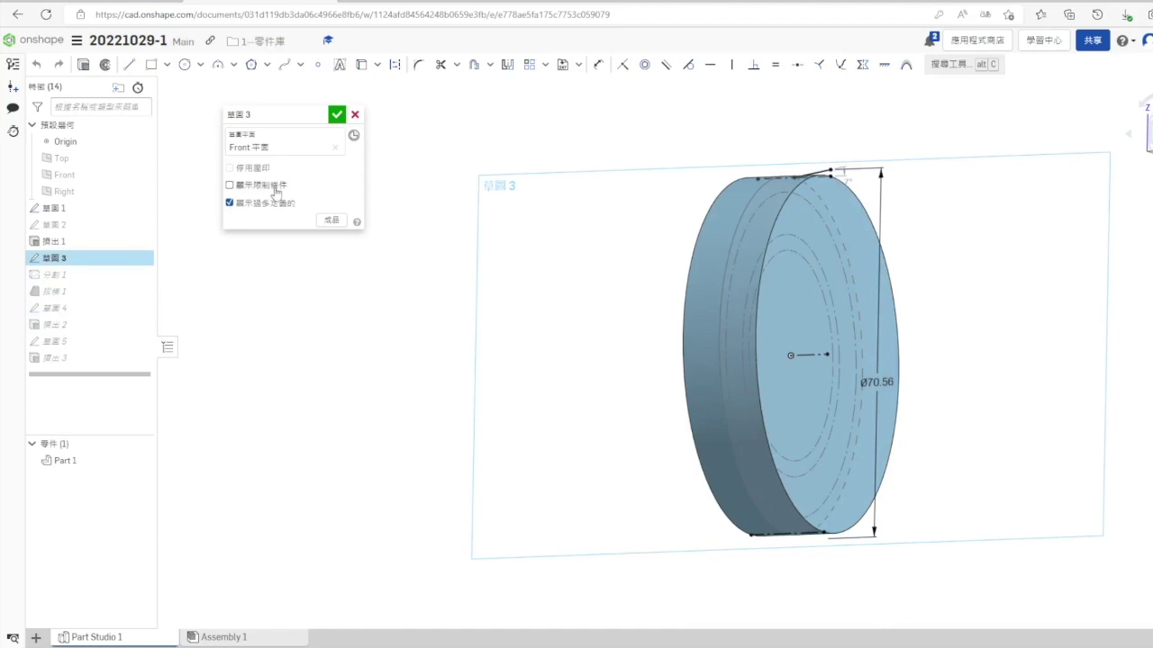
left_click(355, 115)
Rename the Front-plane sketch containing the 70.56 mm dimension as 拔模角度計算草圖 3
right_click(90, 260)
left_click(110, 271)
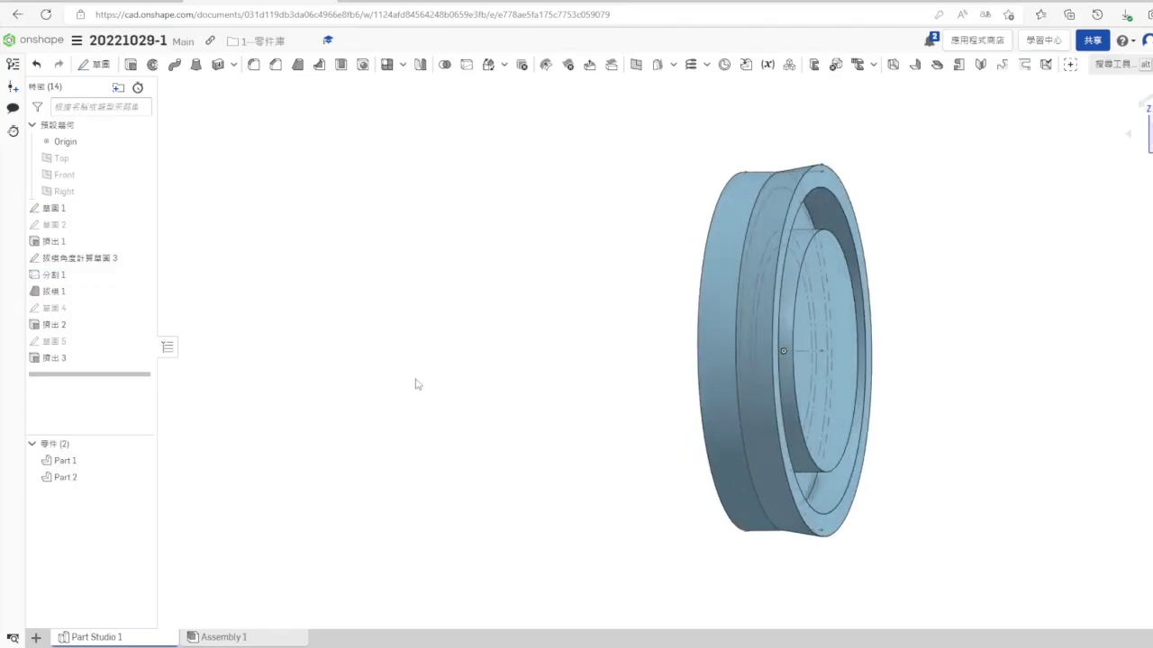
Start a sketch on the Front plane, viewed straight on, and display the model unshaded with its hidden edges visible
right_click(77, 175)
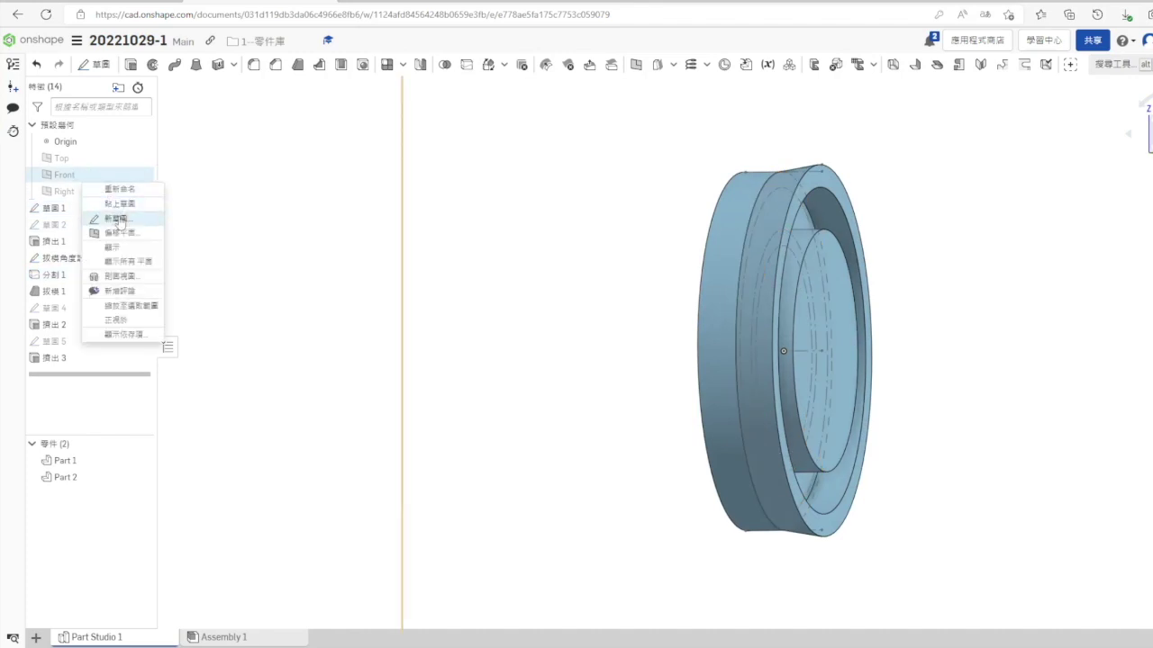
left_click(90, 219)
key("n")
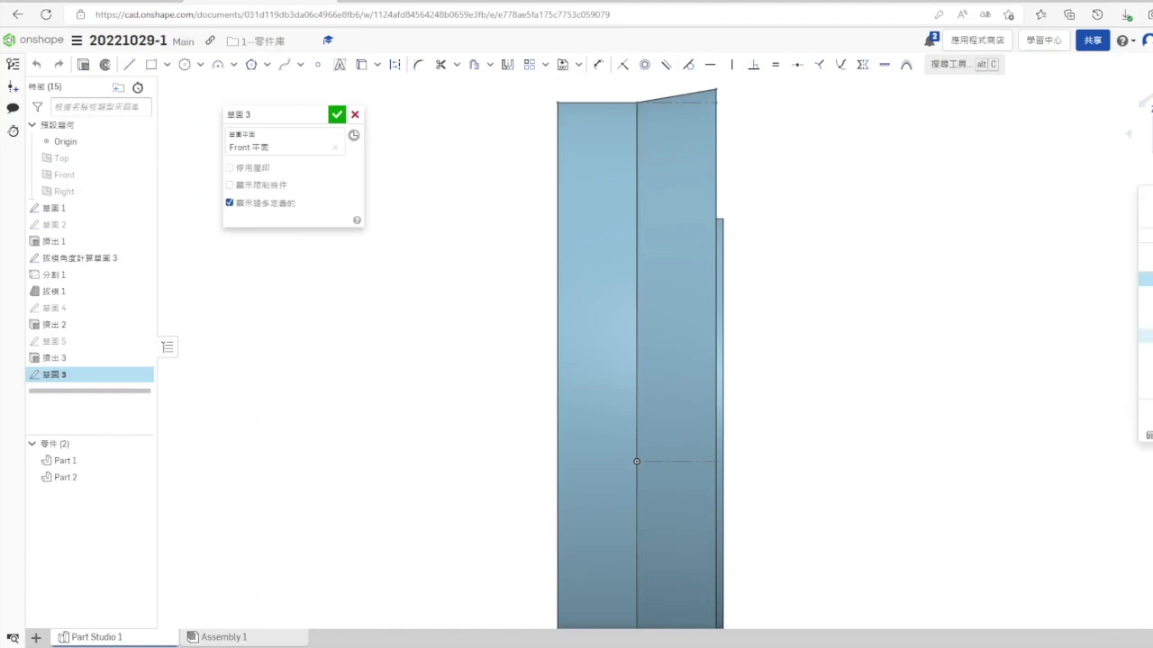
left_click(1146, 363)
Sketch a sideways V of two lines from the outer lip's inner edge to the recess floor and back to the raised lip
left_click(130, 67)
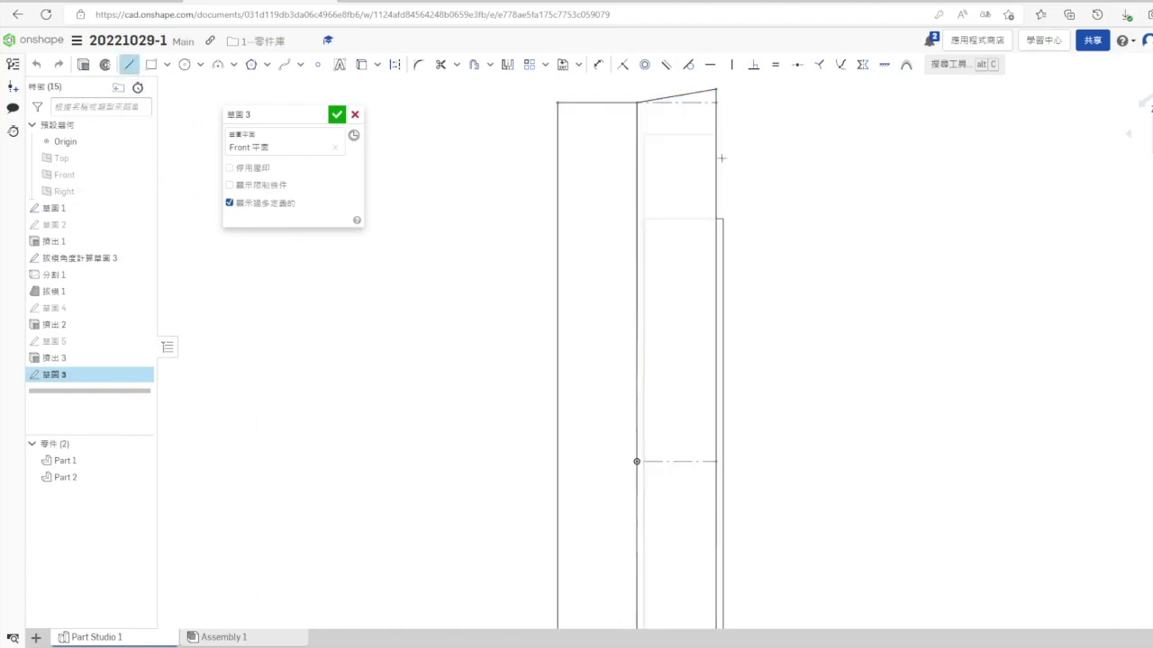
left_click(643, 175)
left_click(723, 218)
key("Escape")
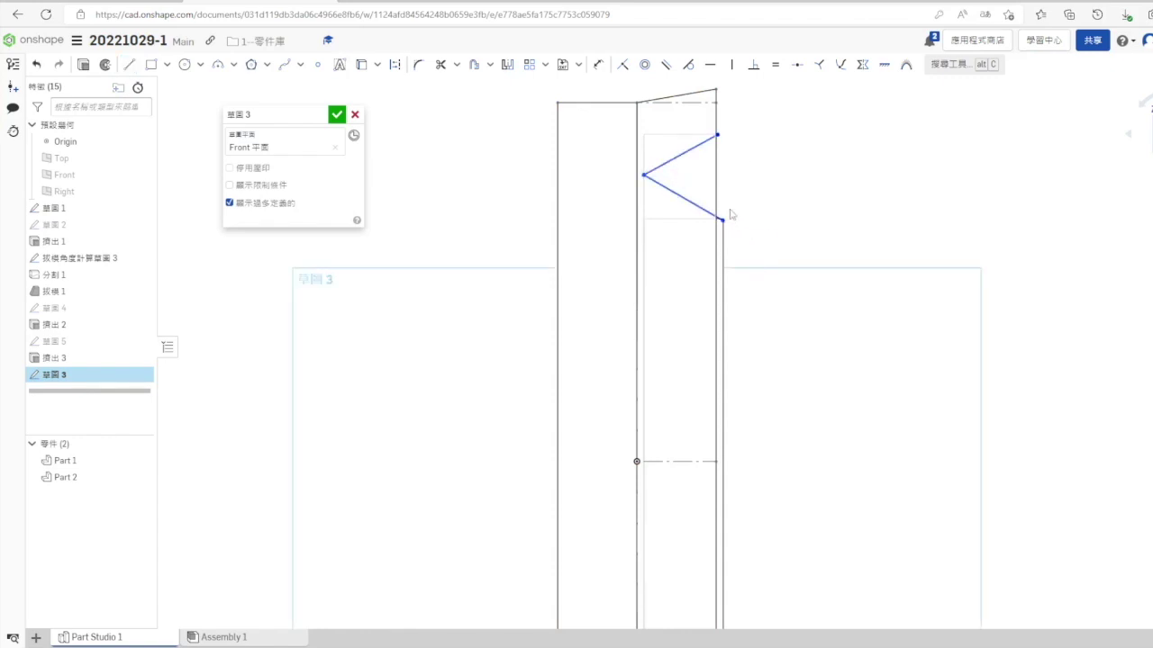
scroll(726, 216, "up", 2)
scroll(722, 182, "down", 2)
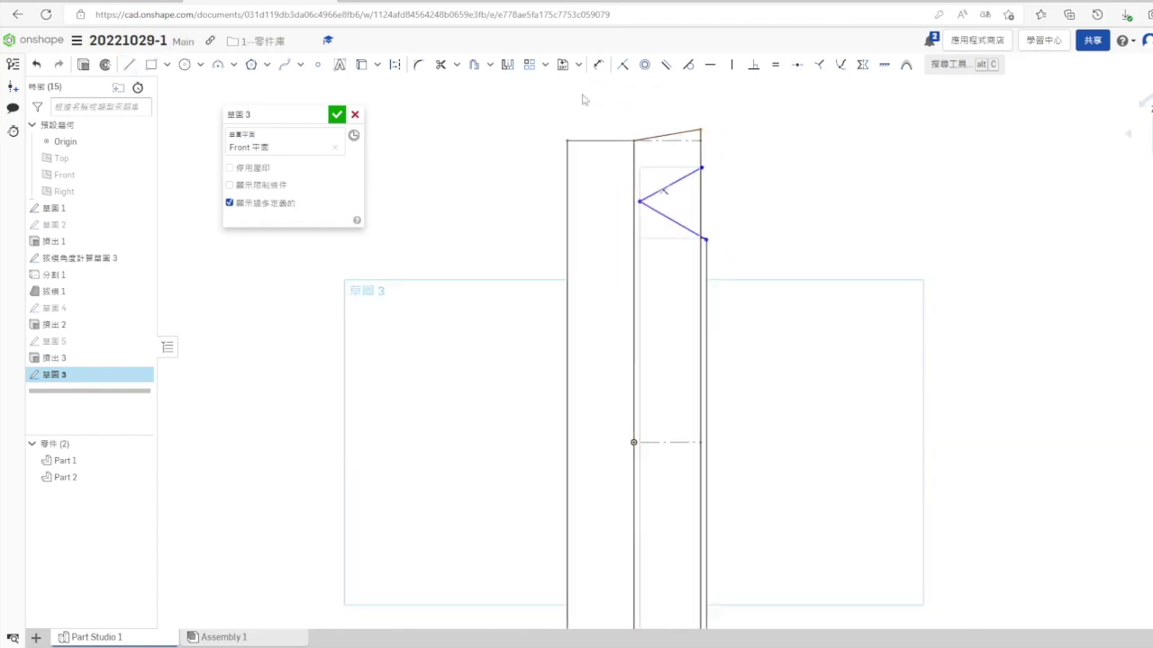
Dimension the V's vertex 6.77 mm below the body's outer edge, following the drawing
left_click(606, 68)
key("ctrl+Tab")
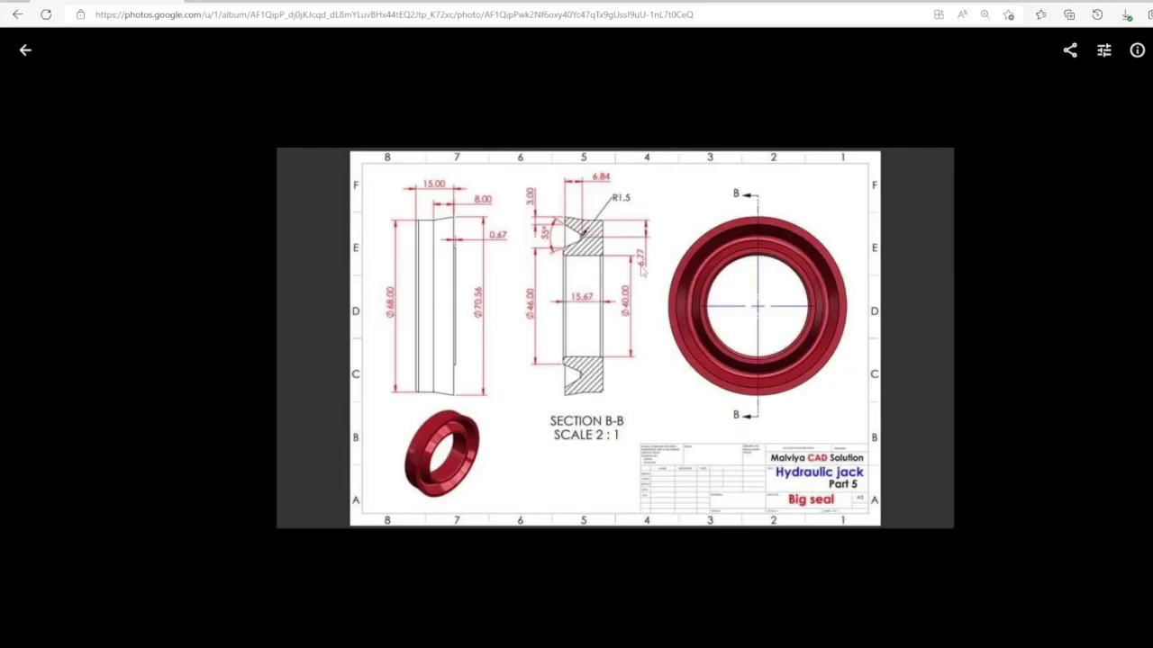
key("ctrl+Tab")
left_click(523, 171)
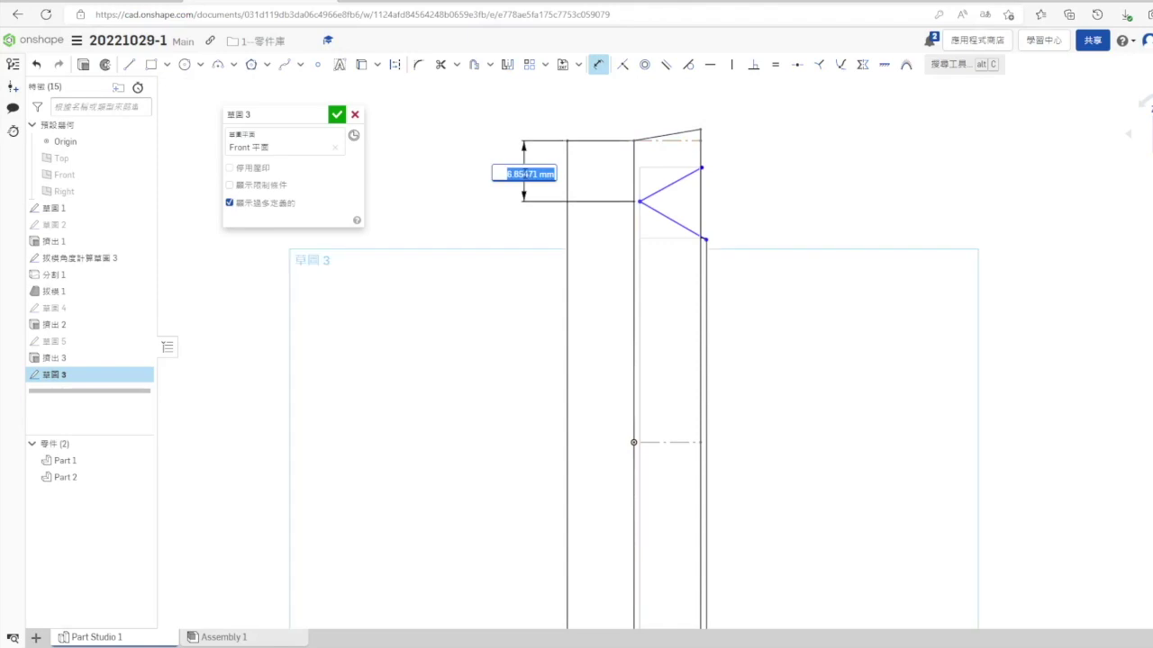
key("Return")
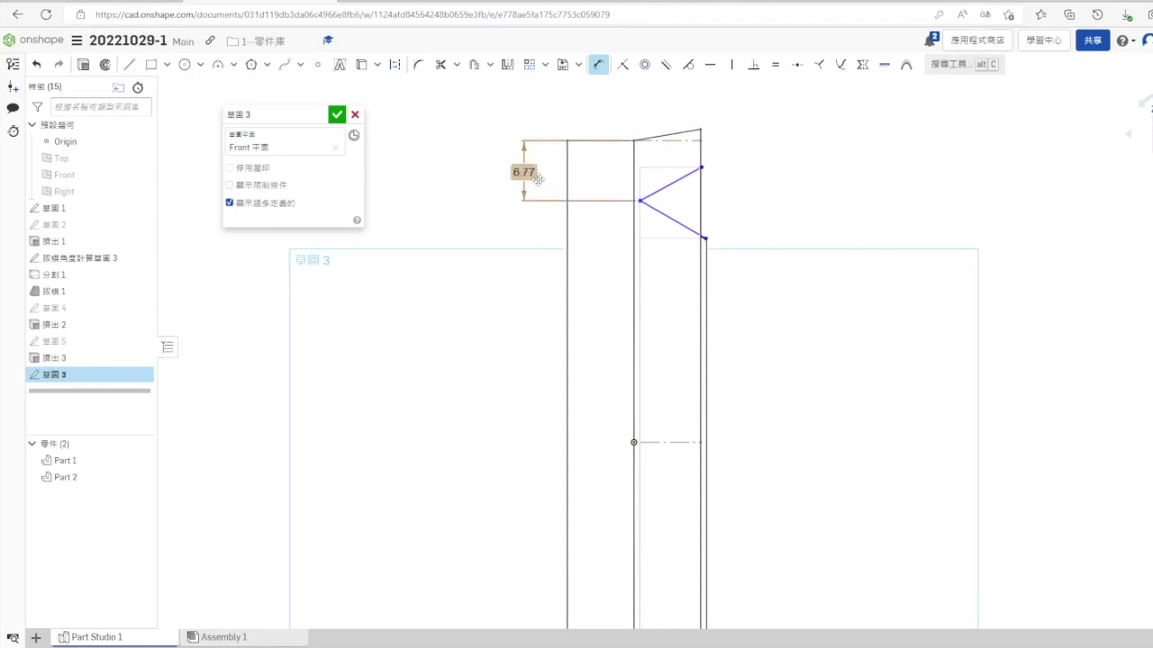
Dimension the angle between the V's two lines as 55°, following the drawing
left_click(685, 178)
left_click(679, 222)
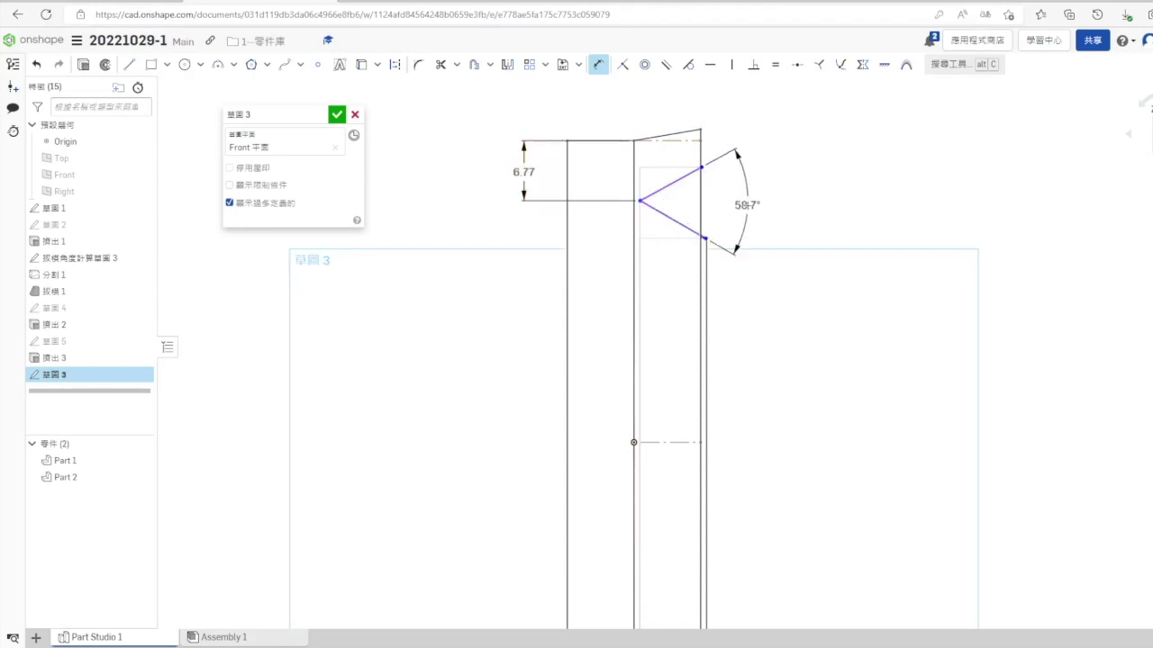
left_click(748, 206)
key("ctrl+shift+Tab")
key("ctrl+Tab")
type("5")
key("Escape")
Draw a horizontal construction line from the V's vertex and constrain its free end to the flared end face
scroll(743, 207, "up", 3)
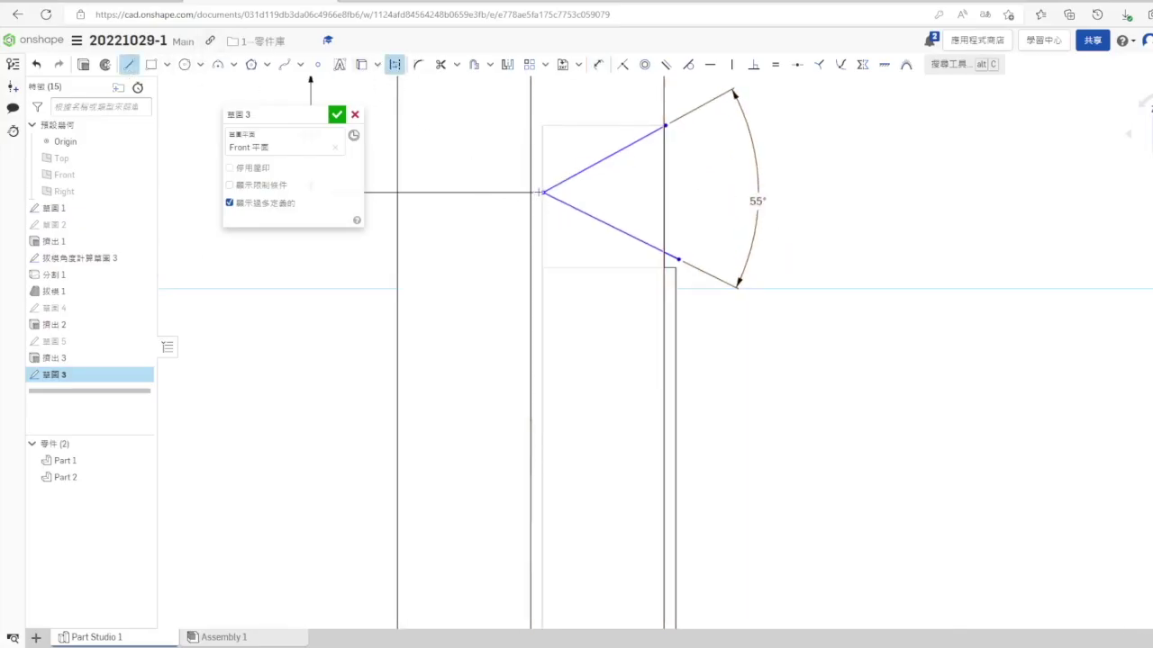
left_click(682, 193)
key("Escape")
left_click(682, 193)
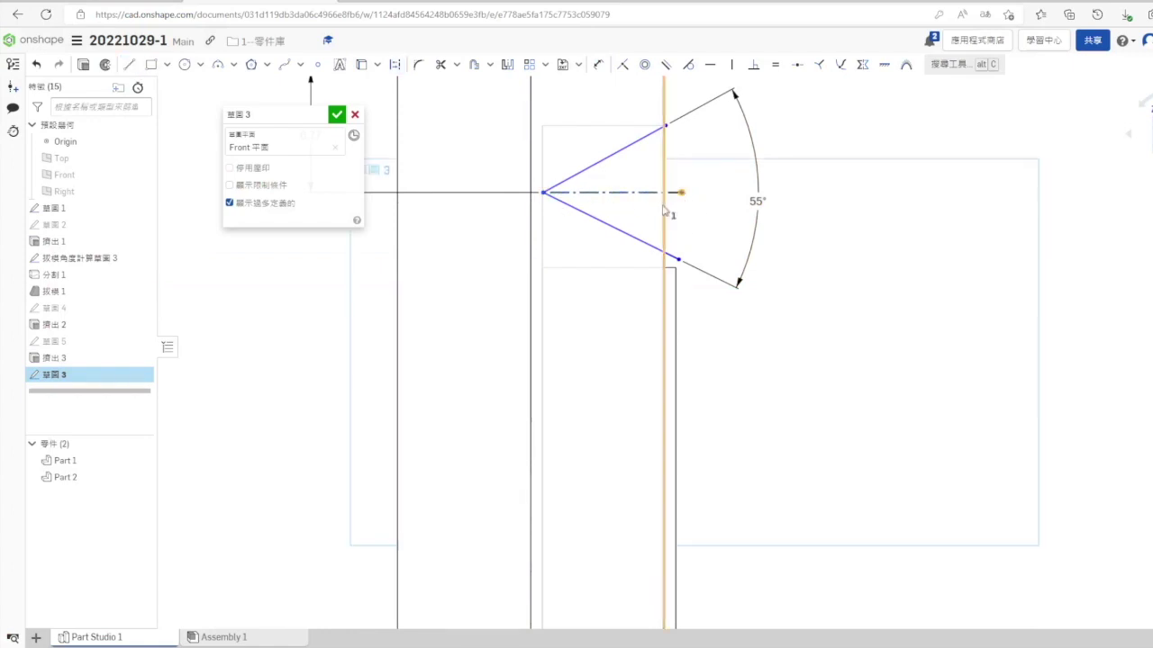
left_click(665, 212)
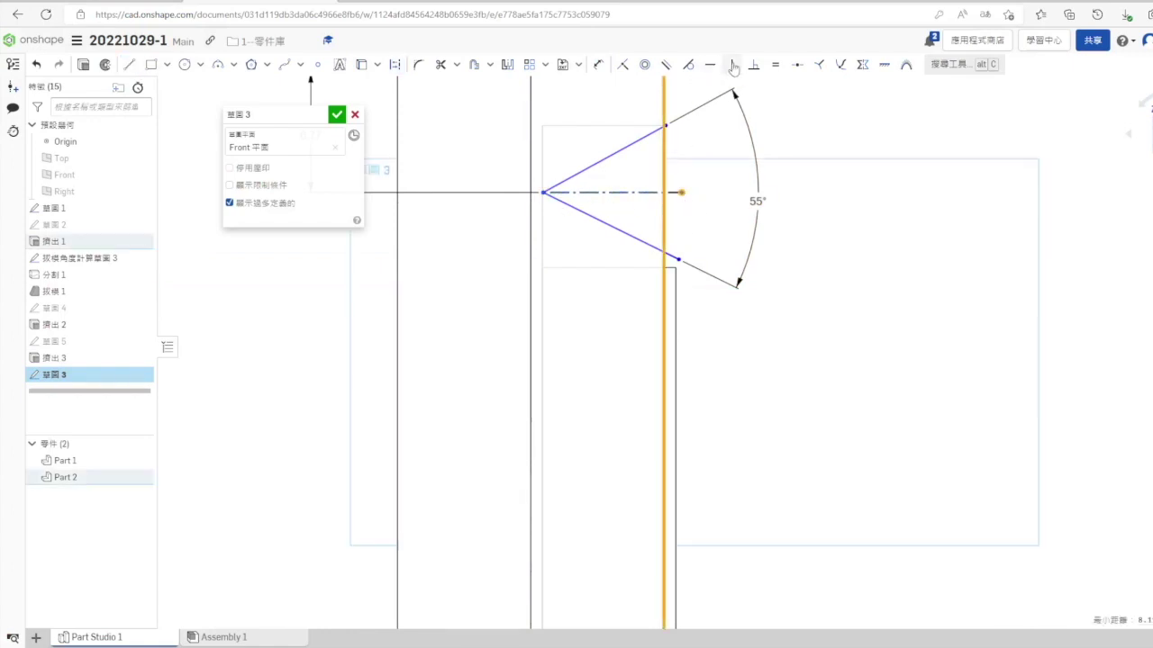
left_click(664, 105)
key("Escape")
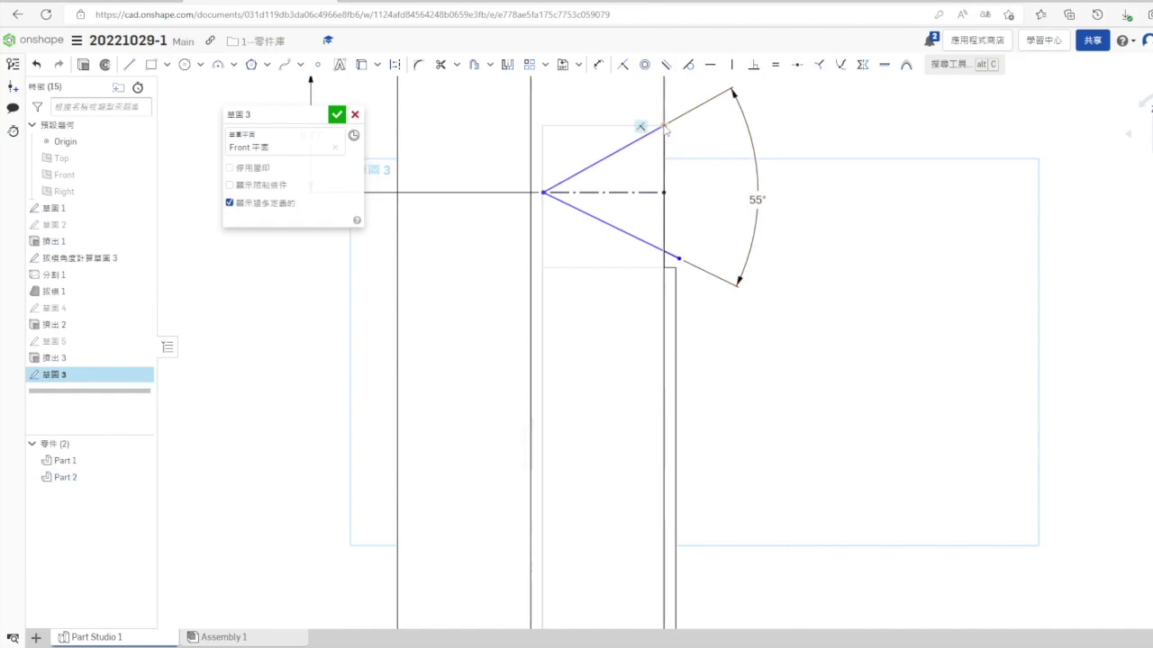
Add the raised inner lip's intersection lines with the sketch plane and convert the one near the V to construction geometry
right_click_drag(681, 172, 623, 159)
scroll(686, 165, "down", 3)
left_click(1150, 135)
mouse_move(1101, 171)
right_mouse_down()
mouse_move(1036, 170)
mouse_move(1091, 176)
right_mouse_up()
key("n")
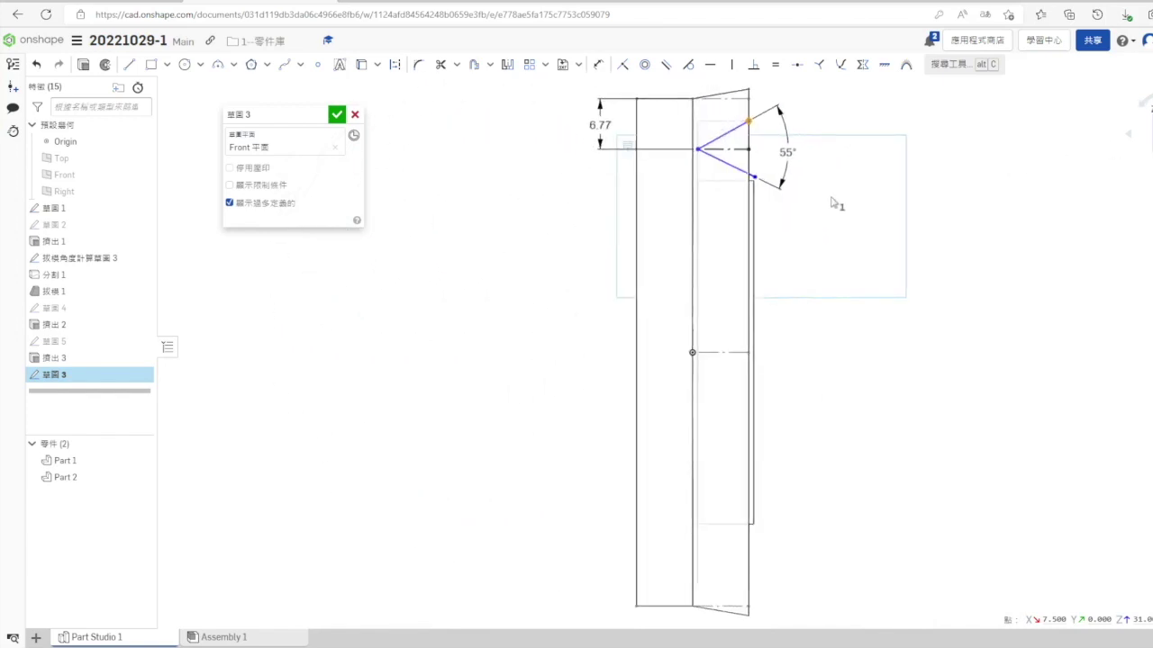
scroll(836, 216, "up", 3)
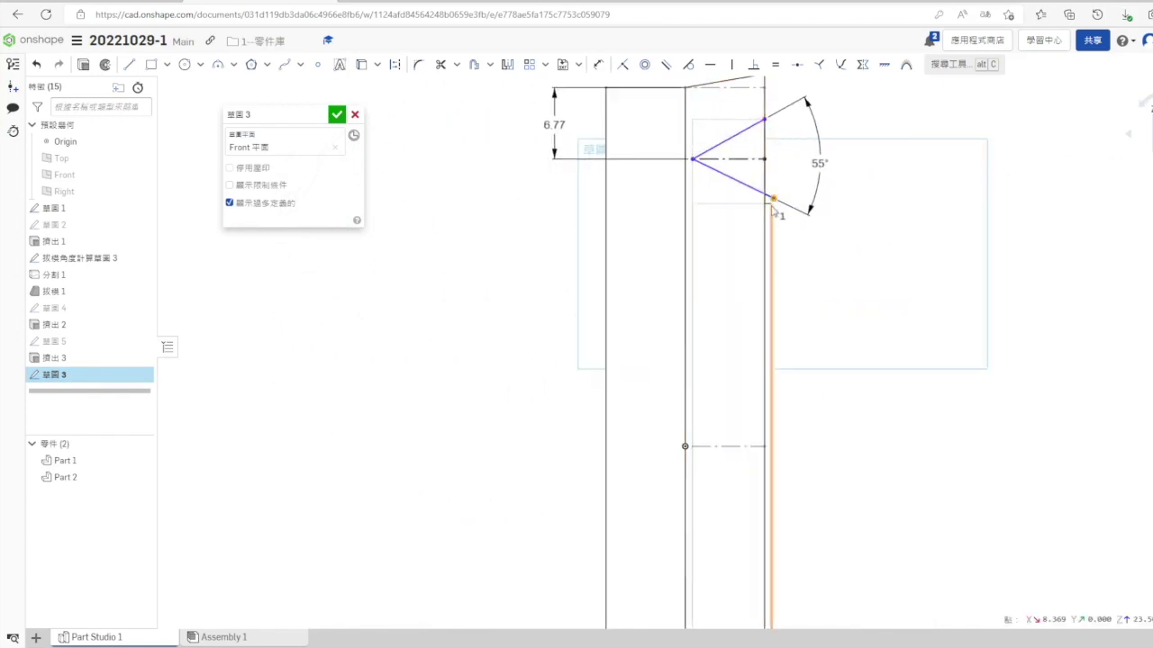
scroll(773, 205, "up", 2)
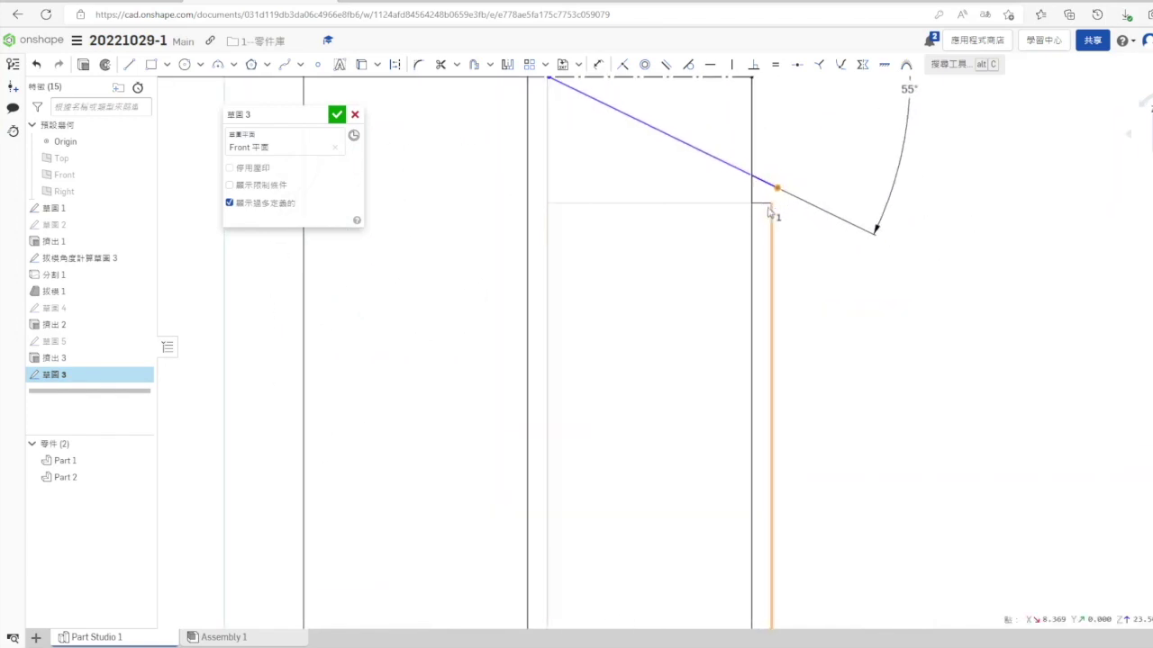
scroll(803, 251, "down", 4)
scroll(879, 244, "up", 2)
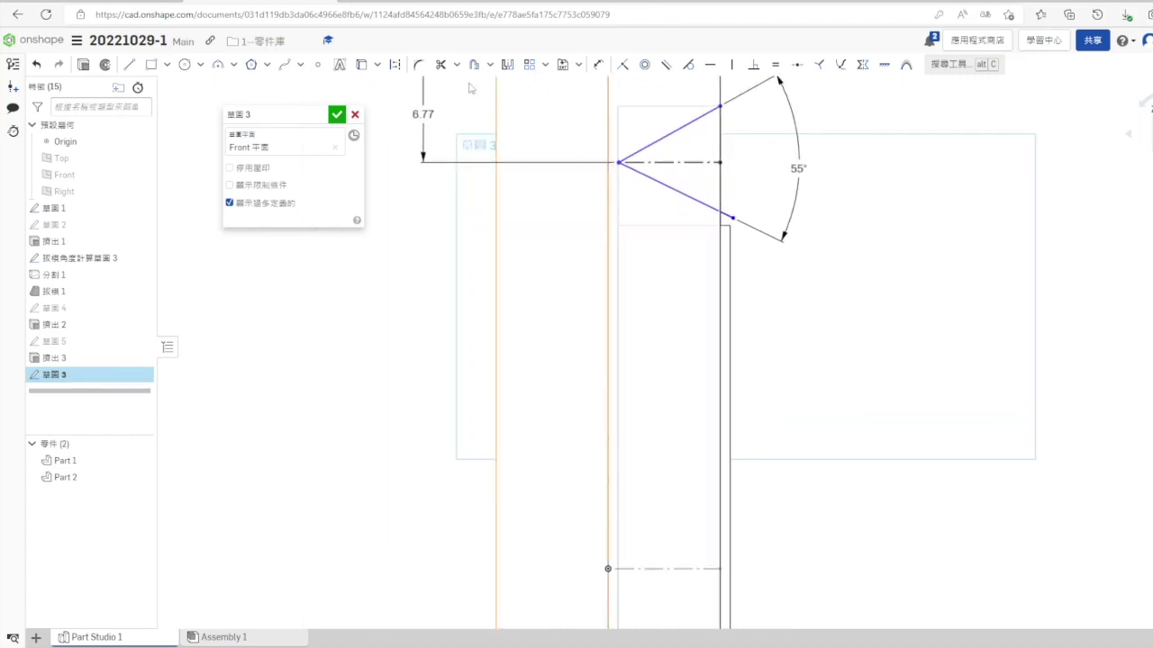
left_click(377, 64)
left_click(387, 105)
scroll(769, 333, "down", 3)
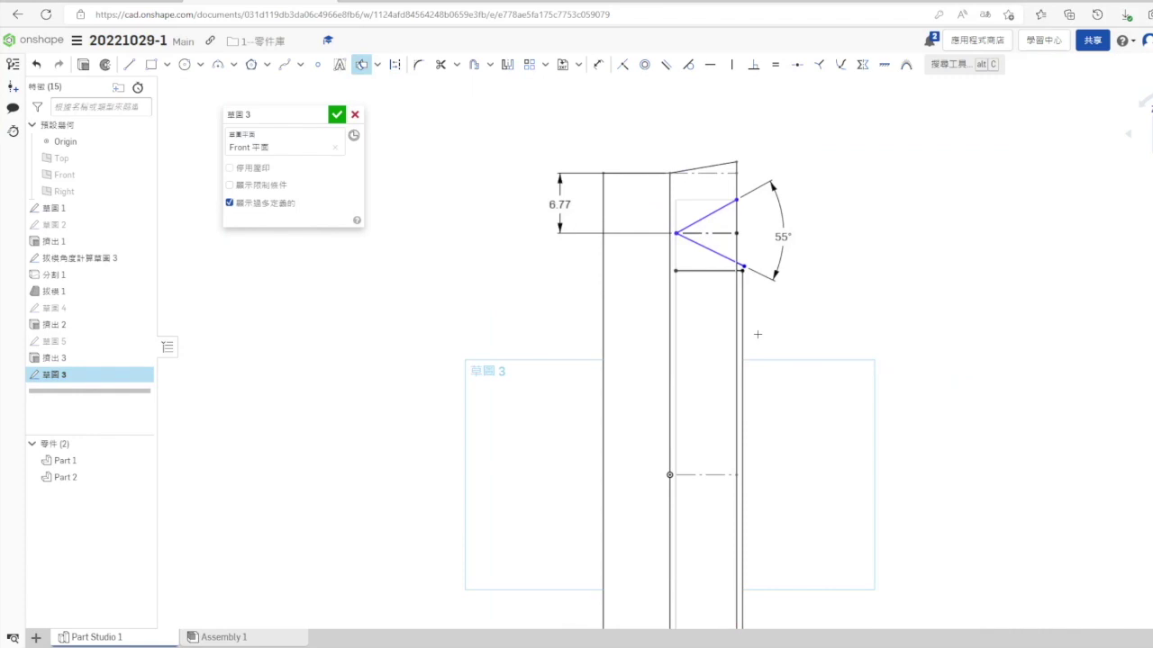
left_click(395, 65)
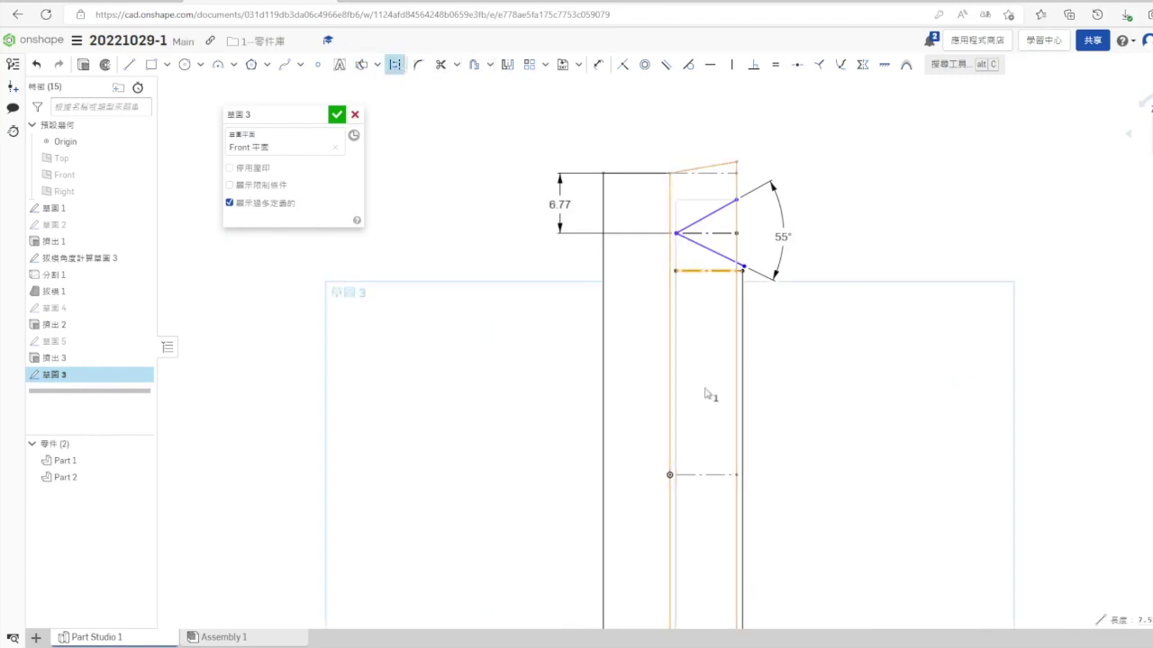
Try deleting the raised lip's intersection line near the V
scroll(736, 509, "down", 3)
scroll(708, 484, "up", 5)
key("Delete")
scroll(747, 454, "down", 5)
scroll(765, 215, "up", 4)
scroll(677, 218, "up", 2)
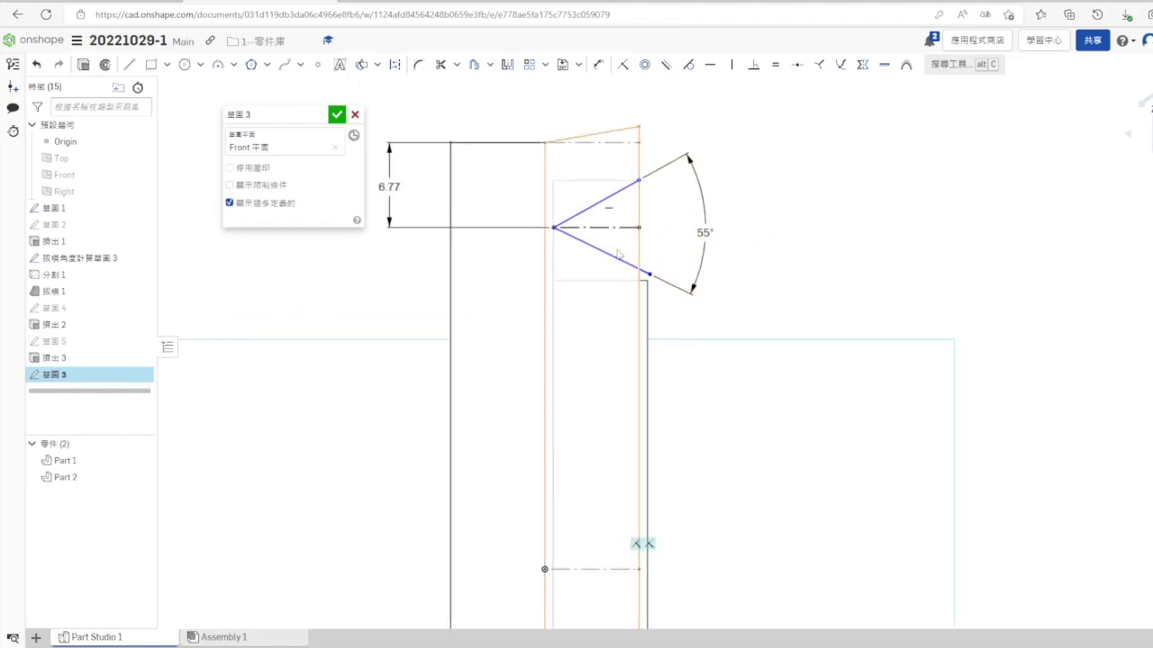
Restore the raised inner lip's intersection lines in the sketch as construction geometry
scroll(636, 300, "down", 2)
left_click(612, 279)
scroll(725, 335, "down", 3)
scroll(752, 531, "up", 2)
left_click(759, 547)
left_click(631, 499)
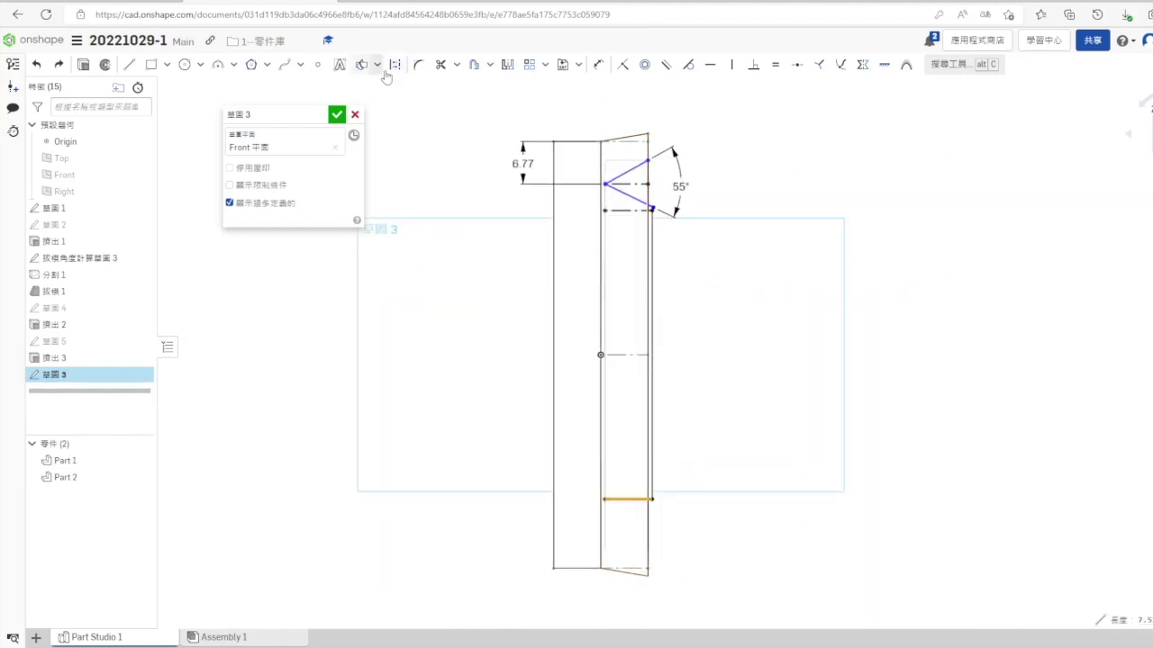
left_click(821, 241)
Make the V's lower endpoint coincident with the raised inner lip's outer corner
scroll(635, 194, "up", 5)
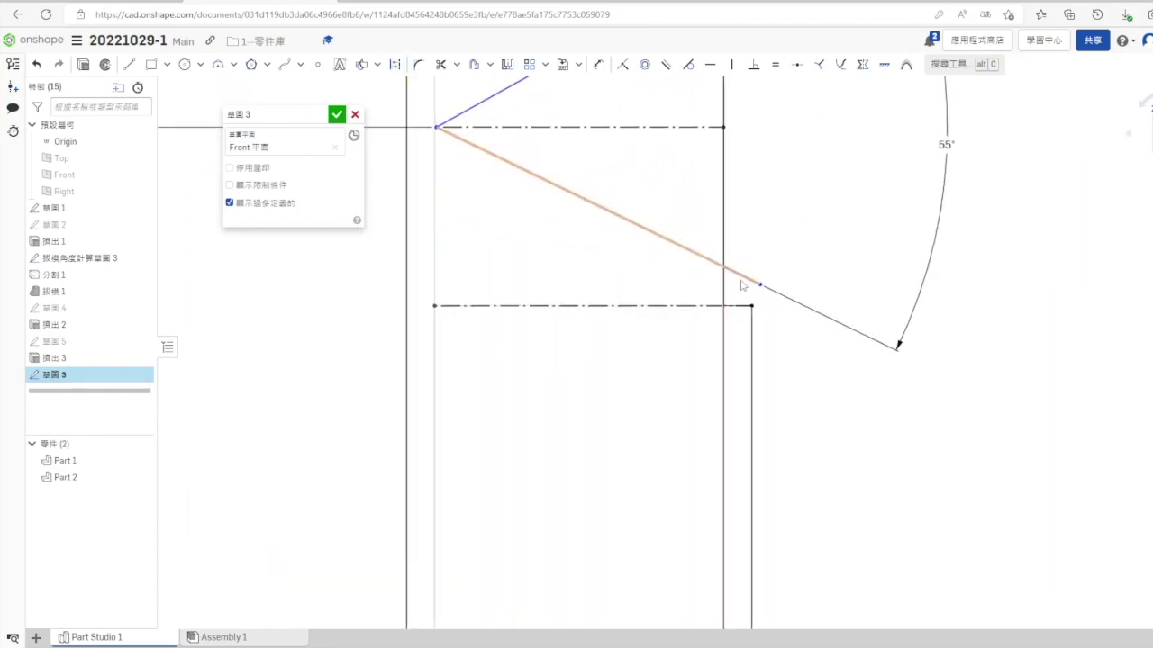
left_click(754, 307)
left_click(622, 65)
scroll(837, 256, "down", 3)
right_click_drag(850, 193, 880, 236)
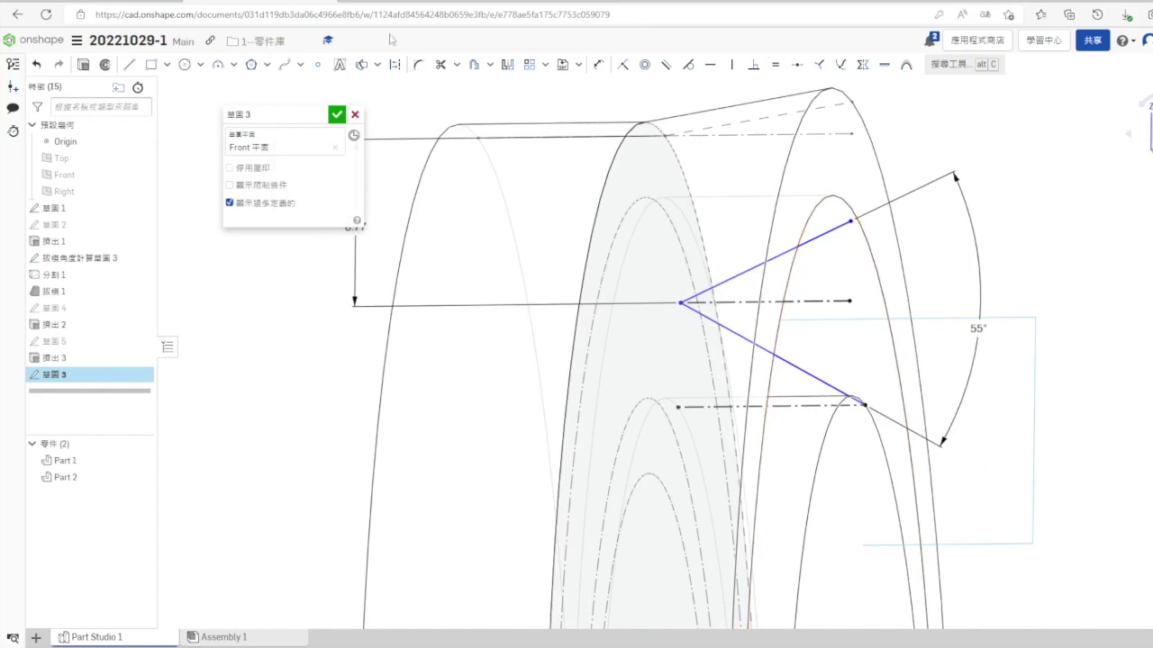
Add the intersection lines of the groove's outer wall with the sketch plane and convert both to construction geometry
left_click(365, 67)
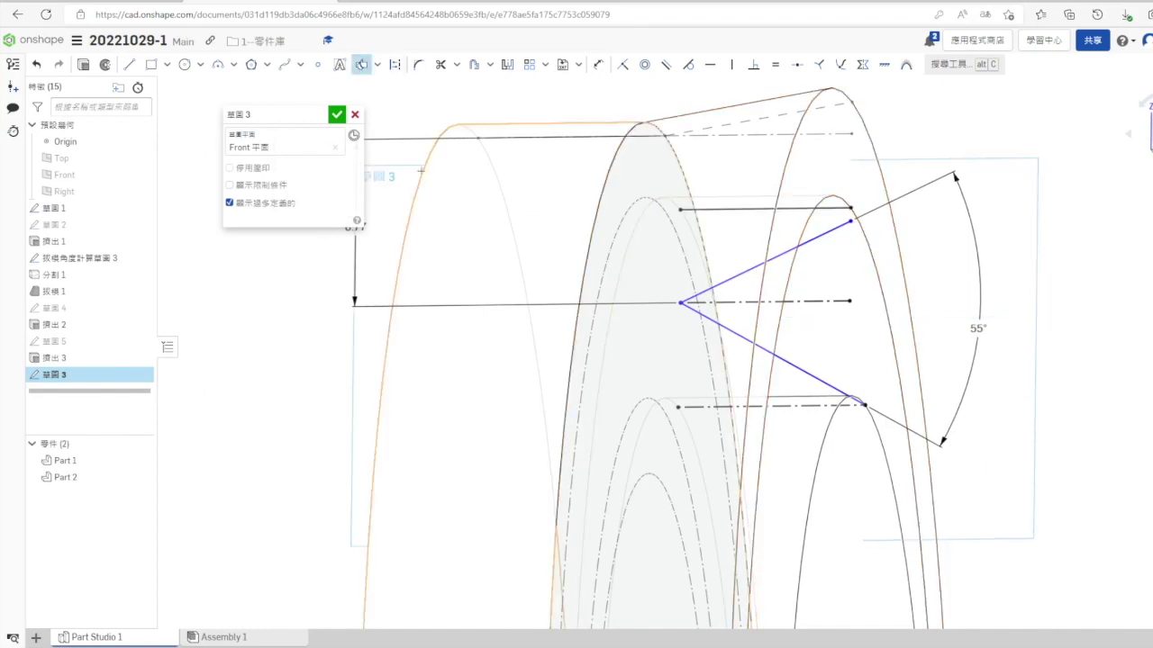
key("n")
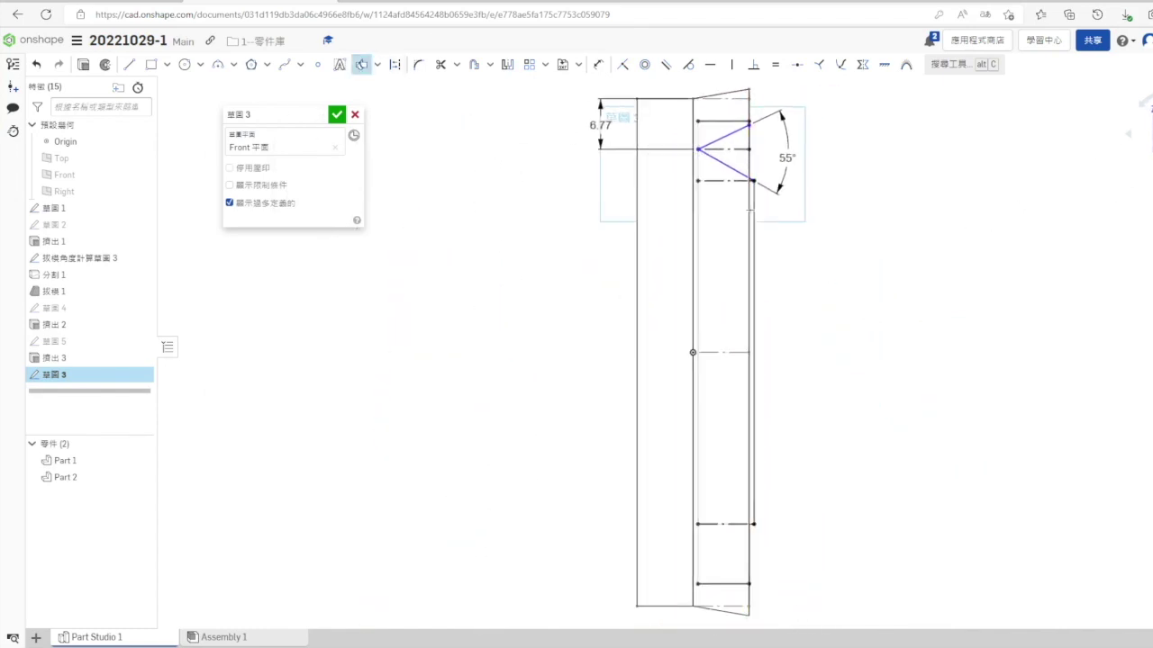
left_click(721, 121)
left_click(728, 584)
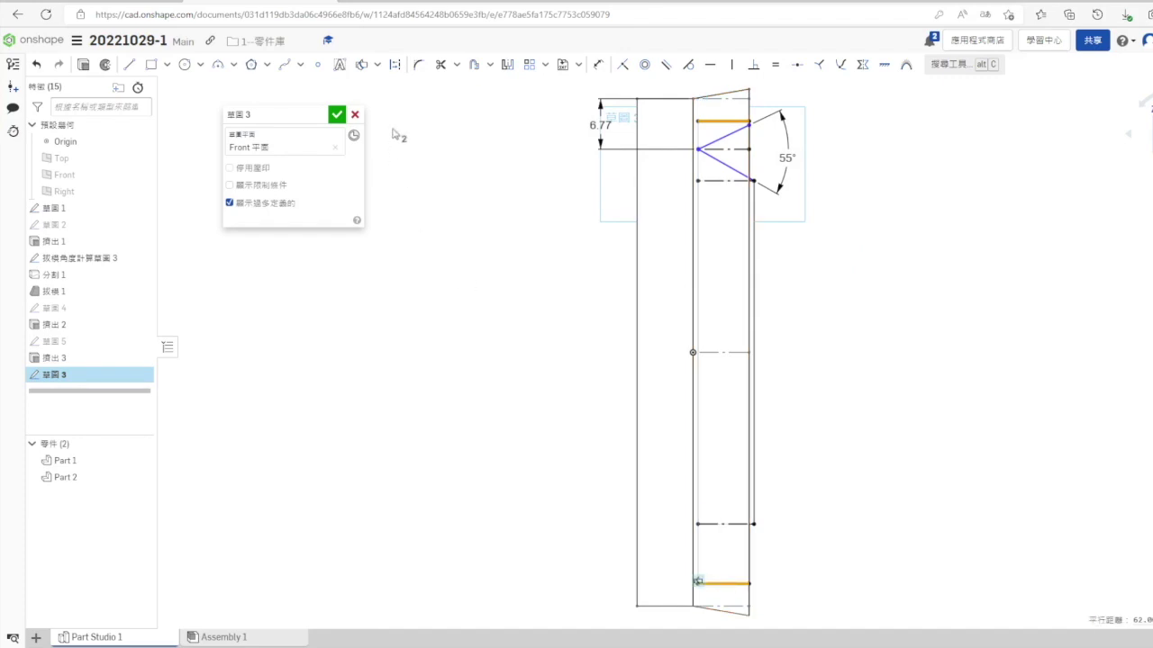
left_click(397, 70)
Make the V's upper endpoint coincident with the outer end of the groove wall's upper construction line
scroll(763, 109, "up", 6)
left_click(704, 172)
left_click(701, 158)
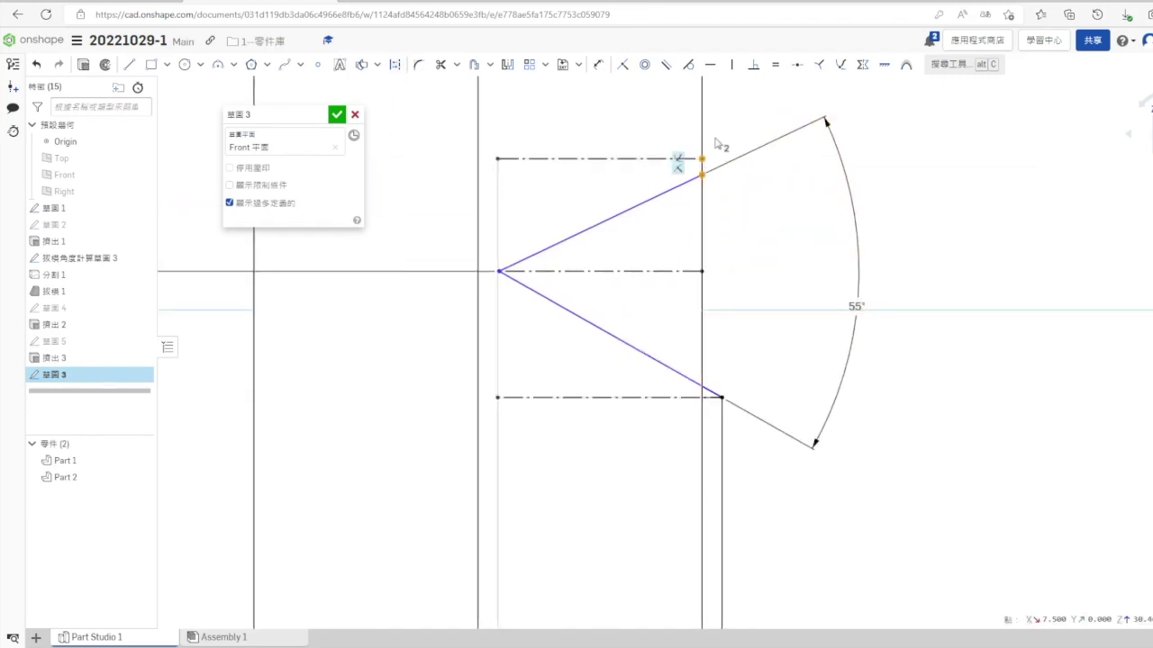
left_click(623, 69)
scroll(772, 281, "down", 3)
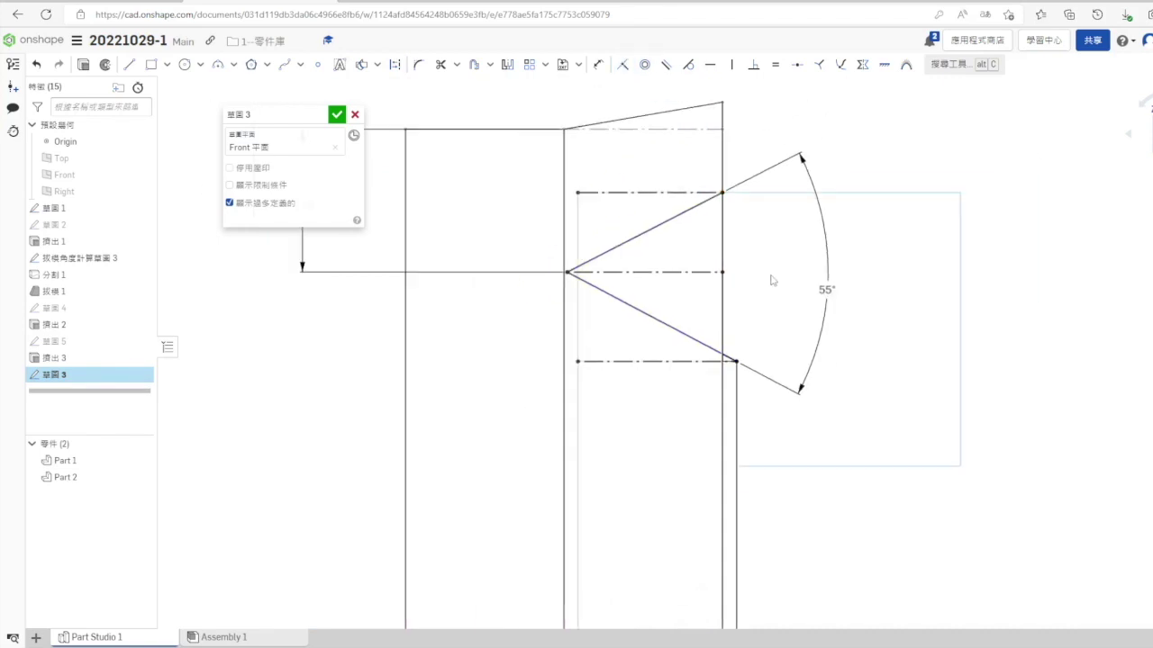
Draw a vertical line about 5.2 mm long across the V near its tip and dimension it 6.84 mm from the outer lip's end face
key("alt+Tab")
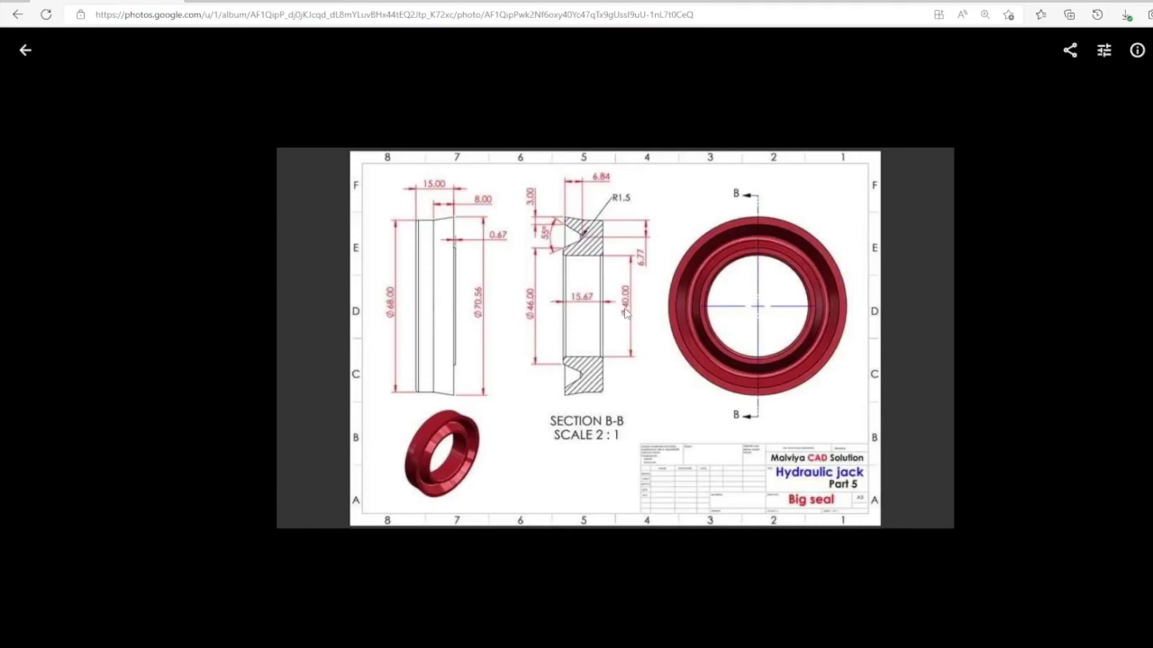
key("alt+Tab")
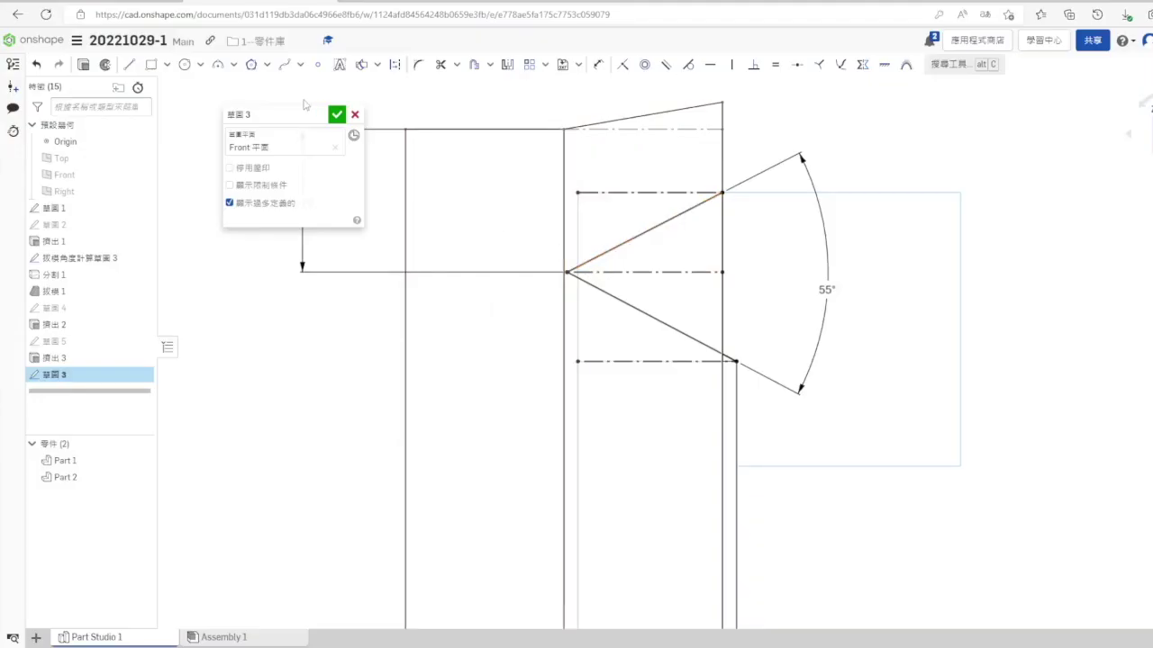
left_click(601, 332)
key("Escape")
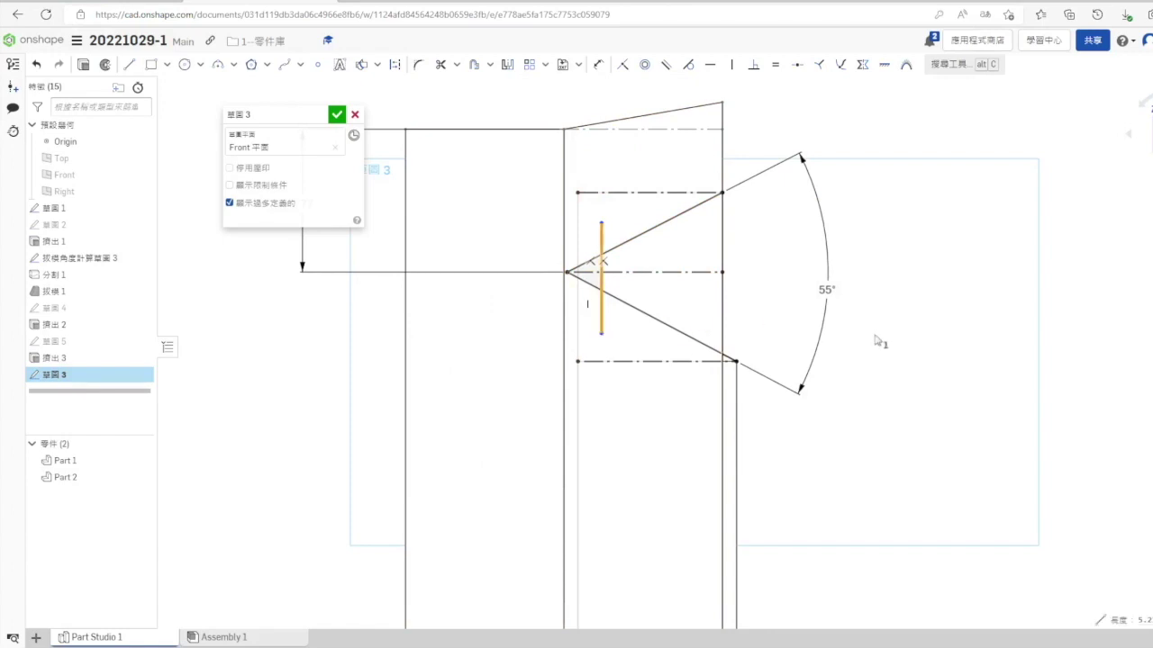
scroll(745, 335, "down", 2)
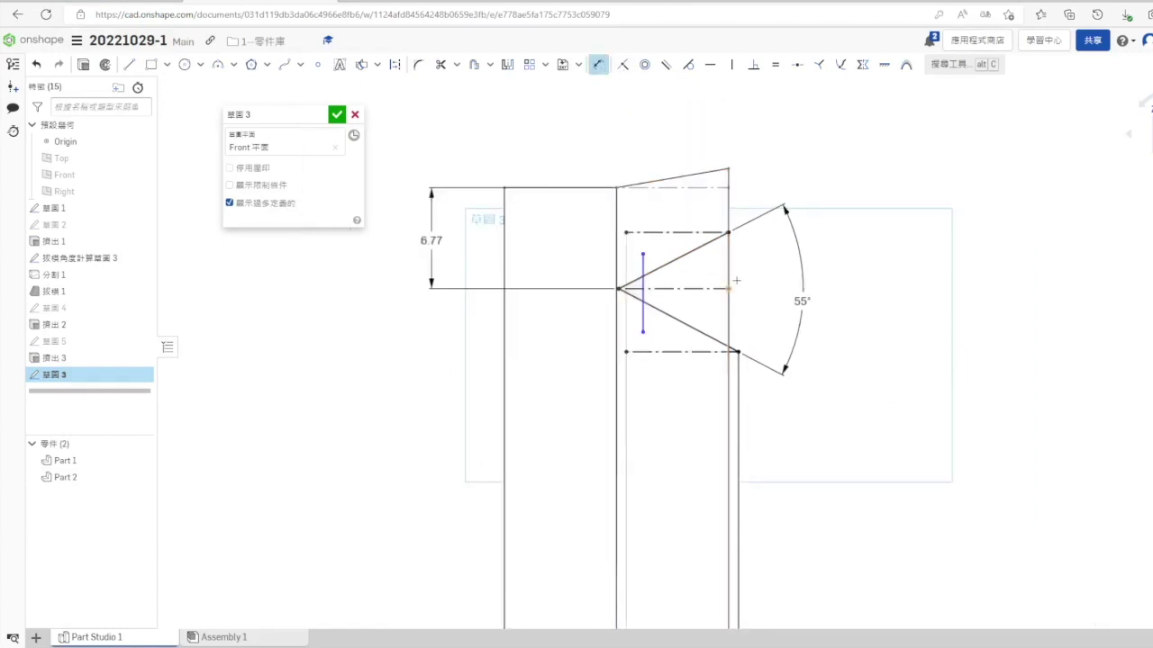
left_click(678, 149)
key("Return")
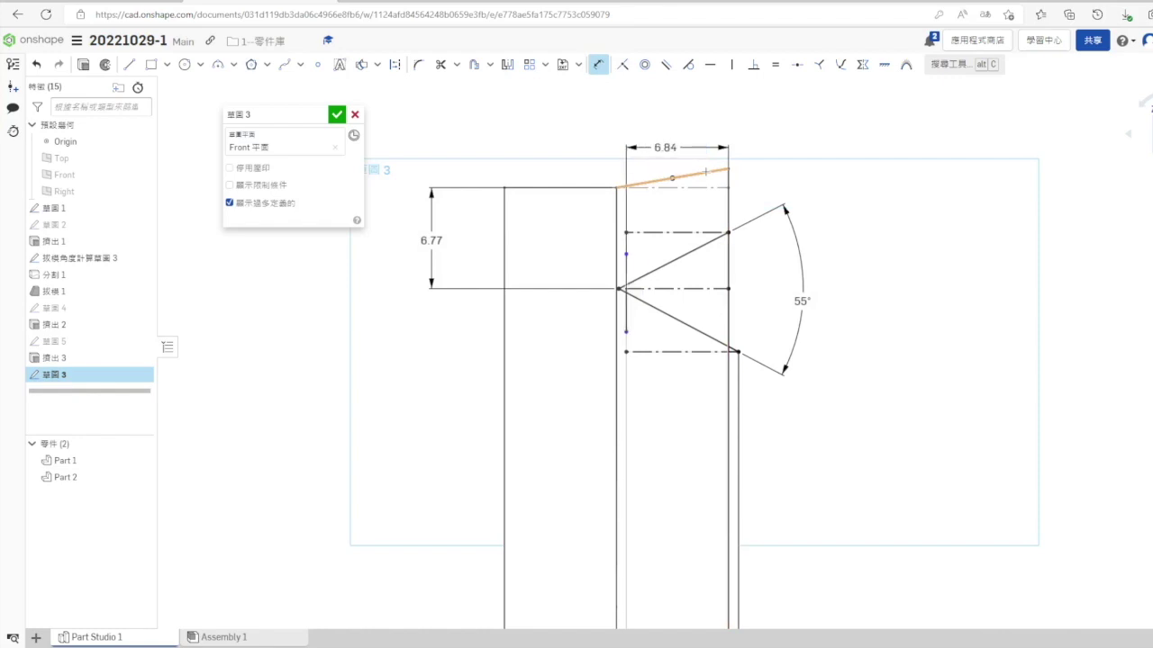
Make the vertical line's upper and lower endpoints coincident with the V's upper and lower legs
key("ctrl+shift+Tab")
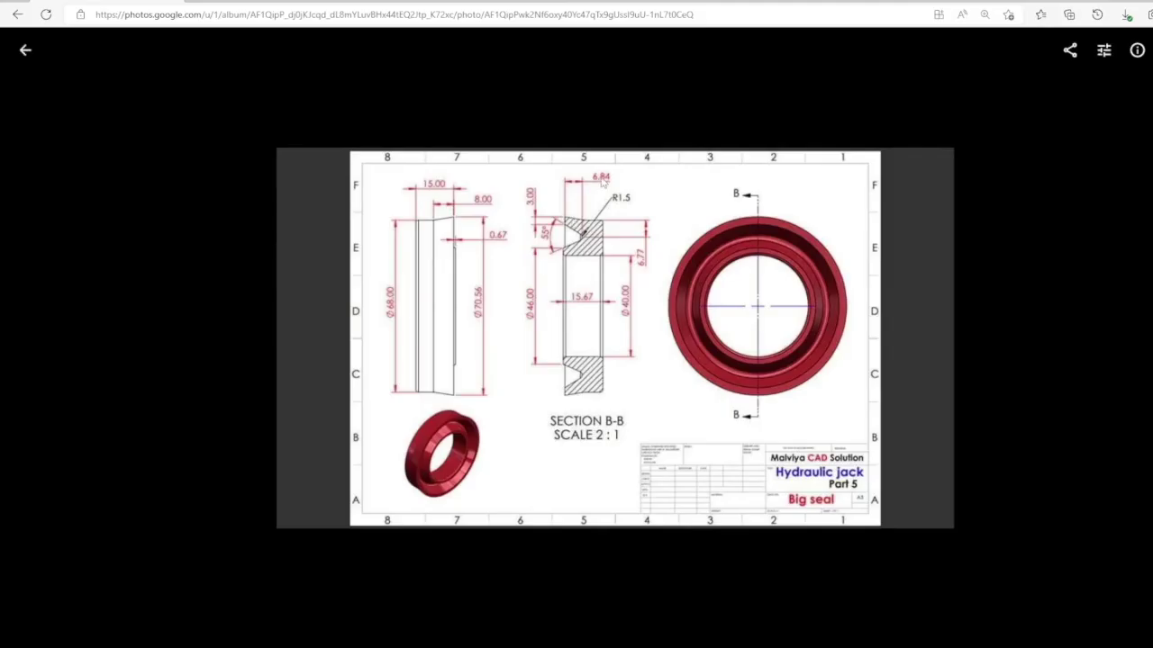
key("ctrl+Tab")
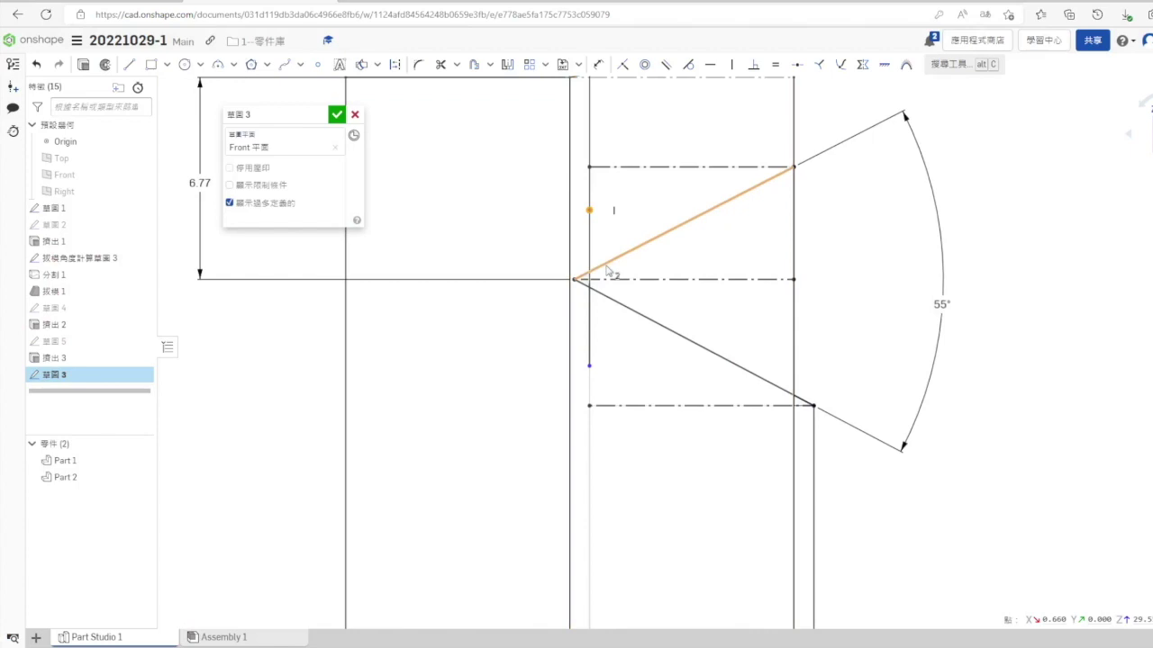
left_click(377, 64)
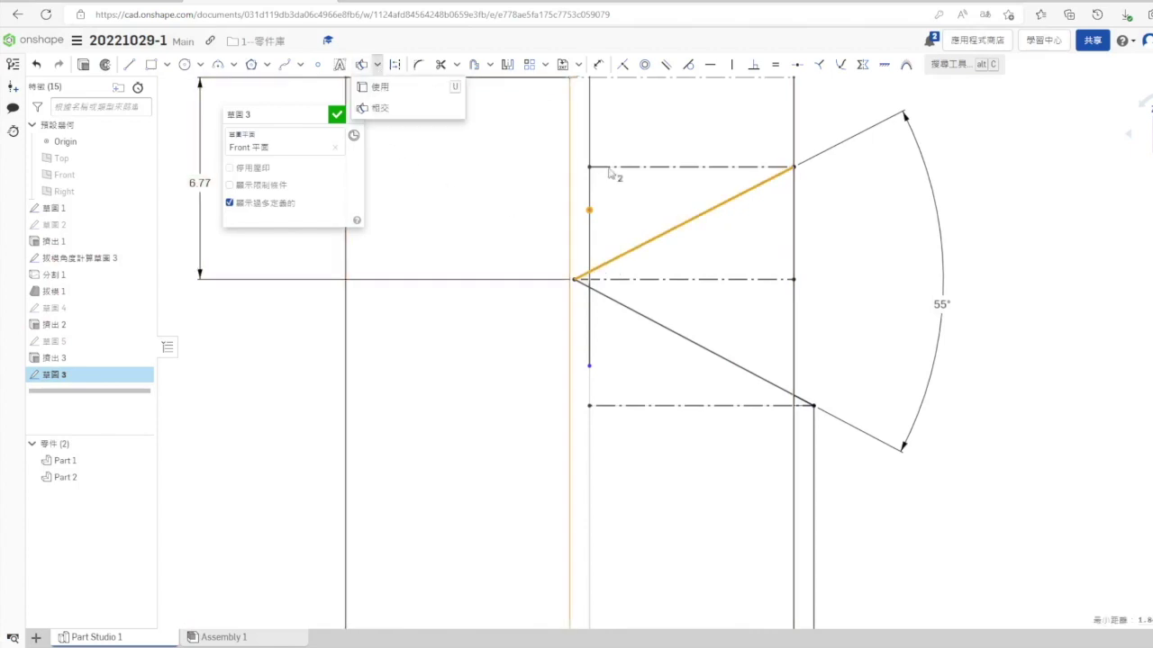
left_click(622, 65)
left_click(590, 365)
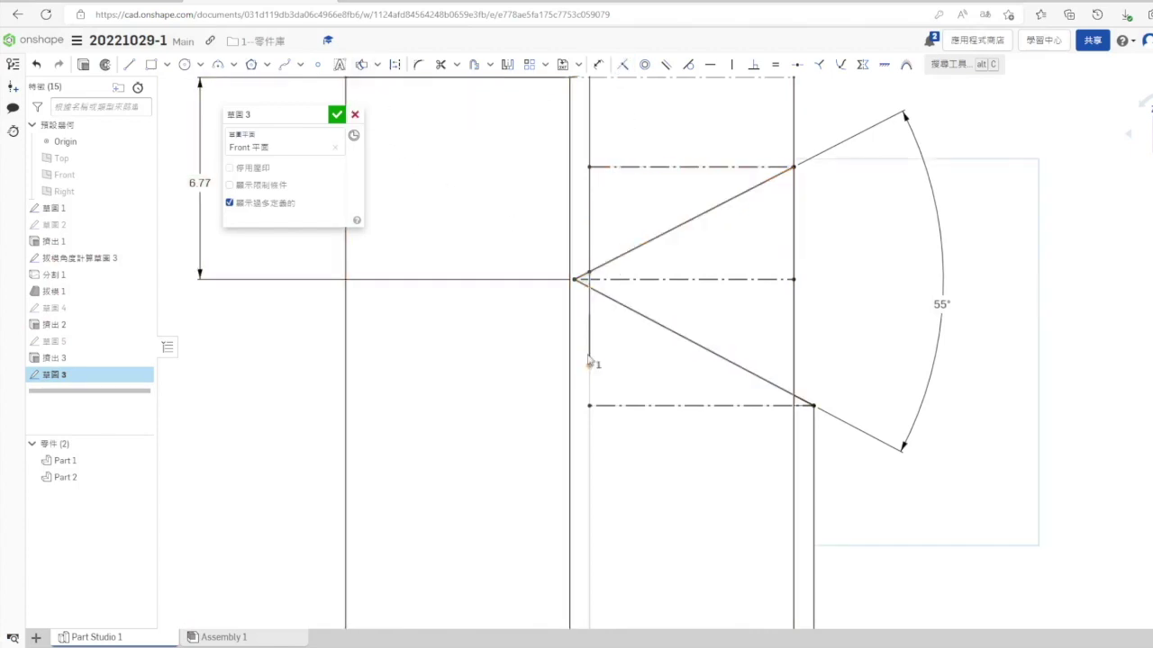
left_click(604, 295)
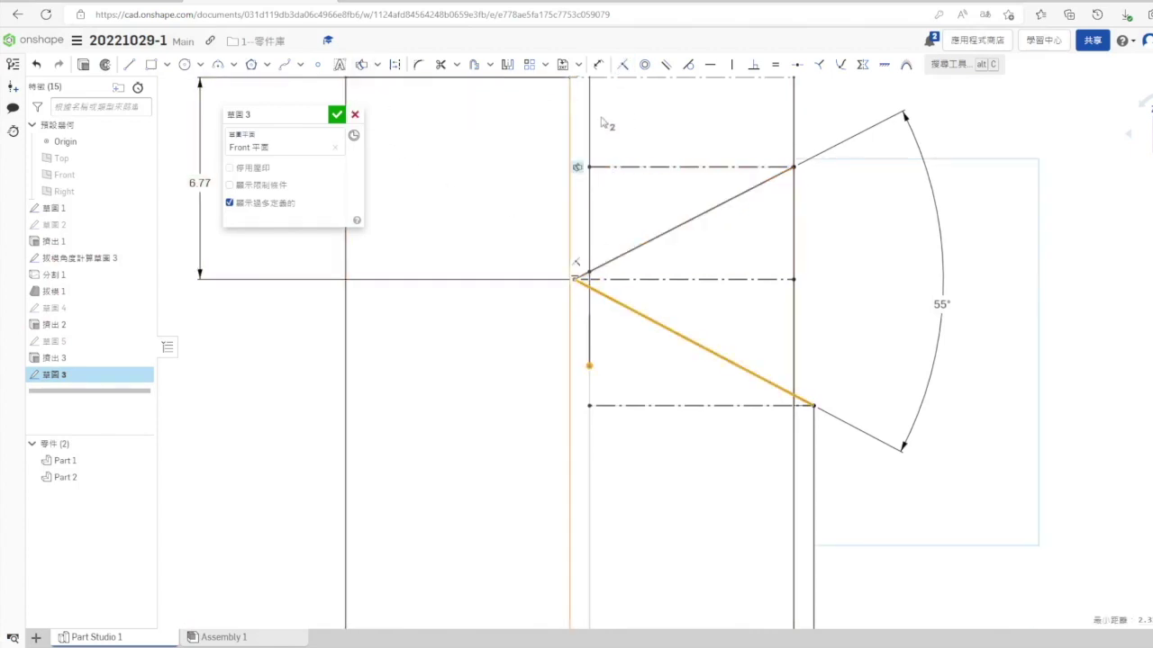
left_click(622, 66)
scroll(561, 316, "down", 2)
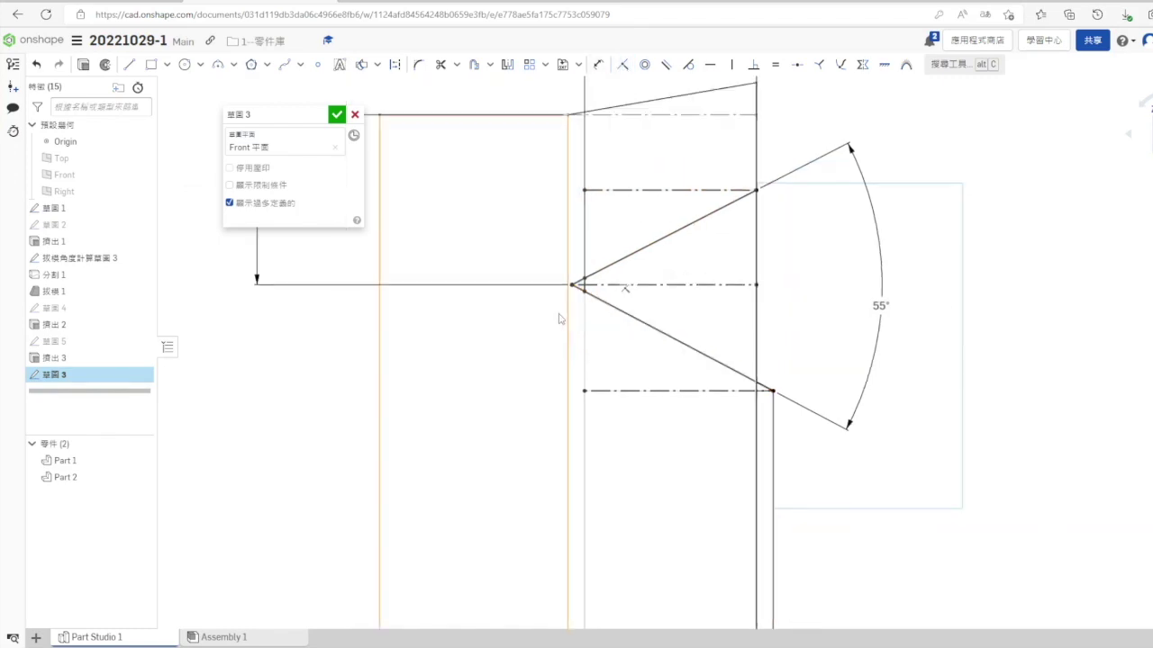
Measure the angle between the V's upper leg and the upper horizontal construction line, and copy its value
scroll(633, 285, "down", 1)
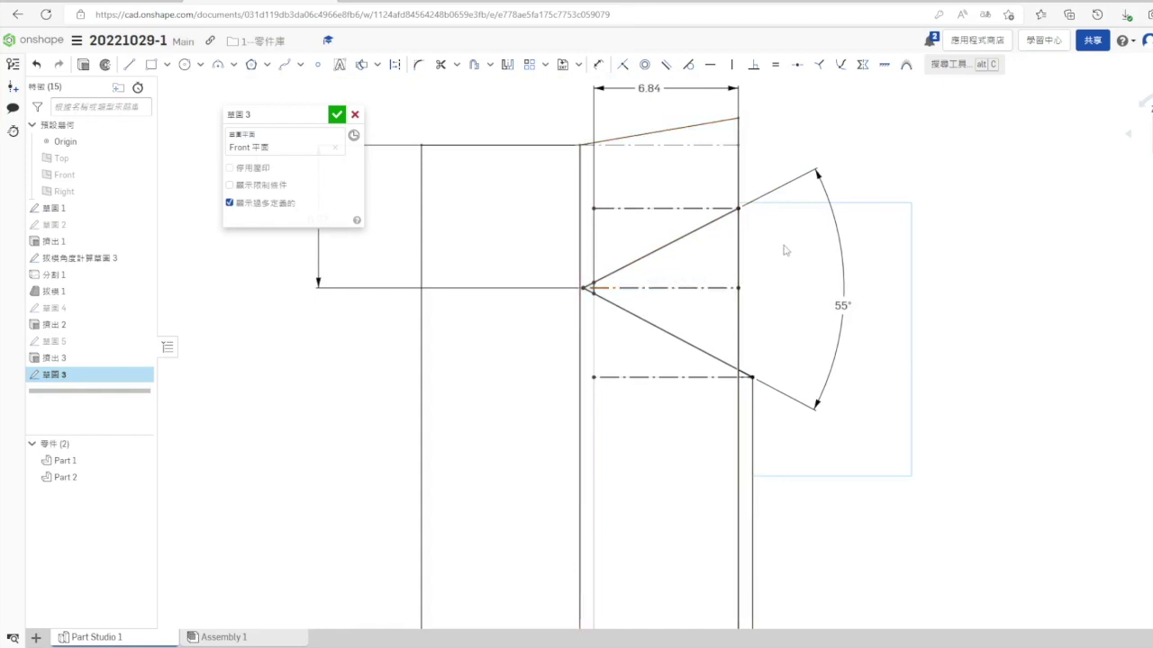
left_click(598, 64)
left_click(704, 209)
left_click(693, 230)
left_click(665, 230)
key("ctrl+c")
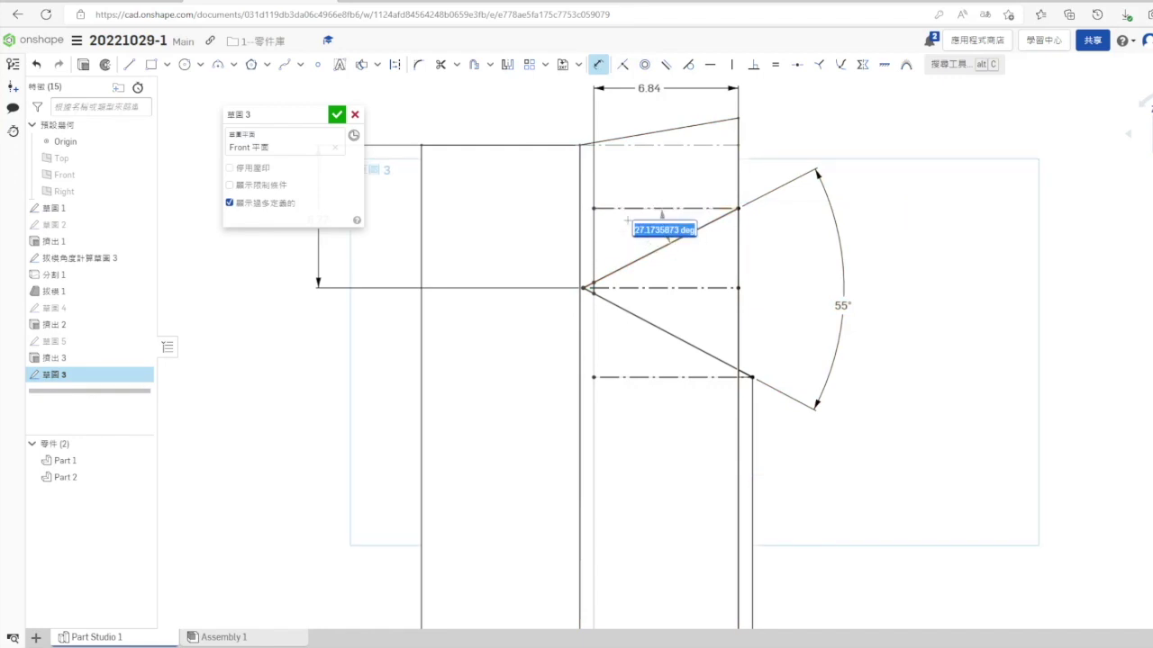
Finish the groove sketch and switch the part display back to shaded
left_click(336, 114)
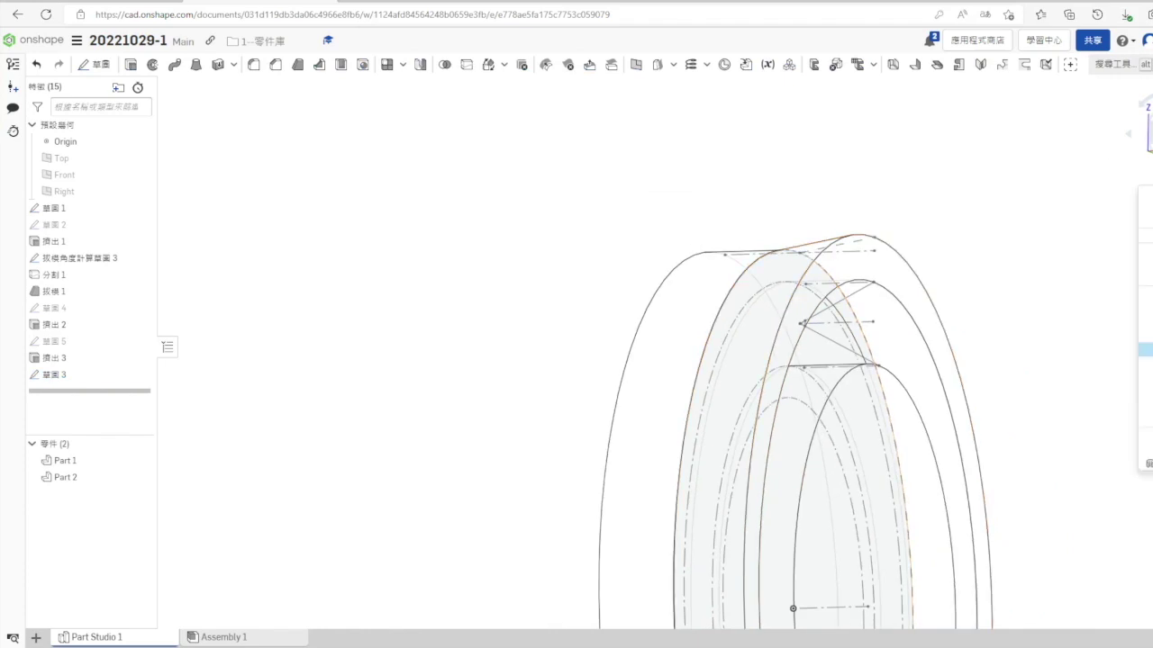
left_click(1152, 292)
left_click(1152, 175)
left_click(1152, 222)
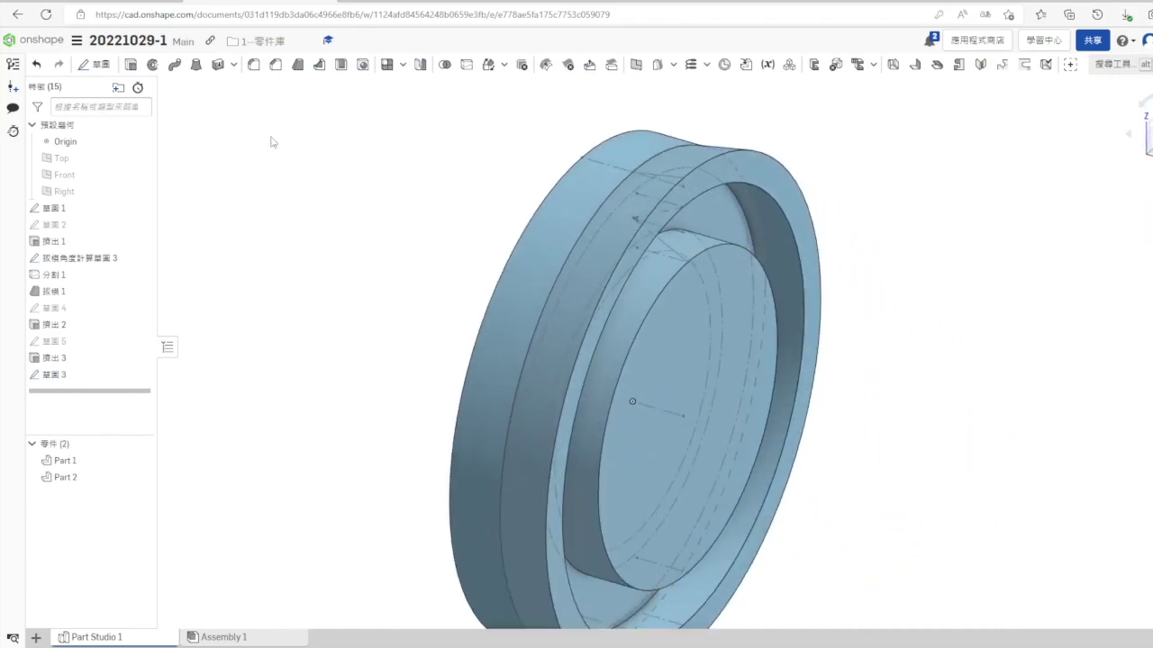
Set up a draft of the groove's outer wall from the groove floor, with reversed direction and a 27.1735873 degree angle
left_click(299, 65)
left_click(720, 220)
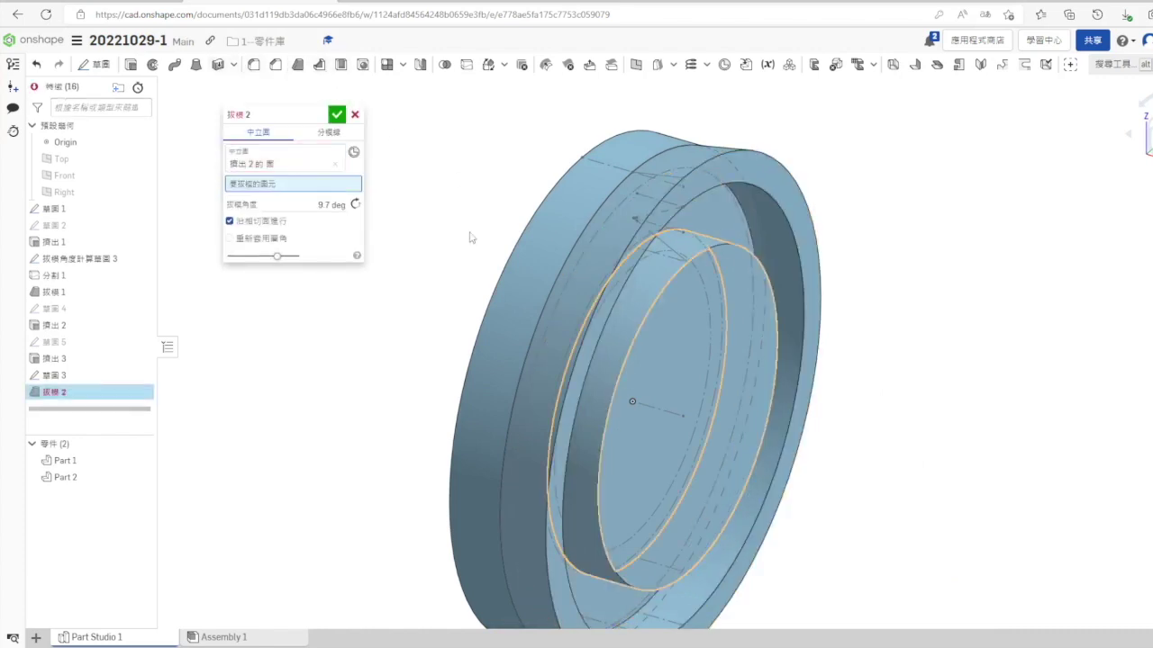
left_click(772, 206)
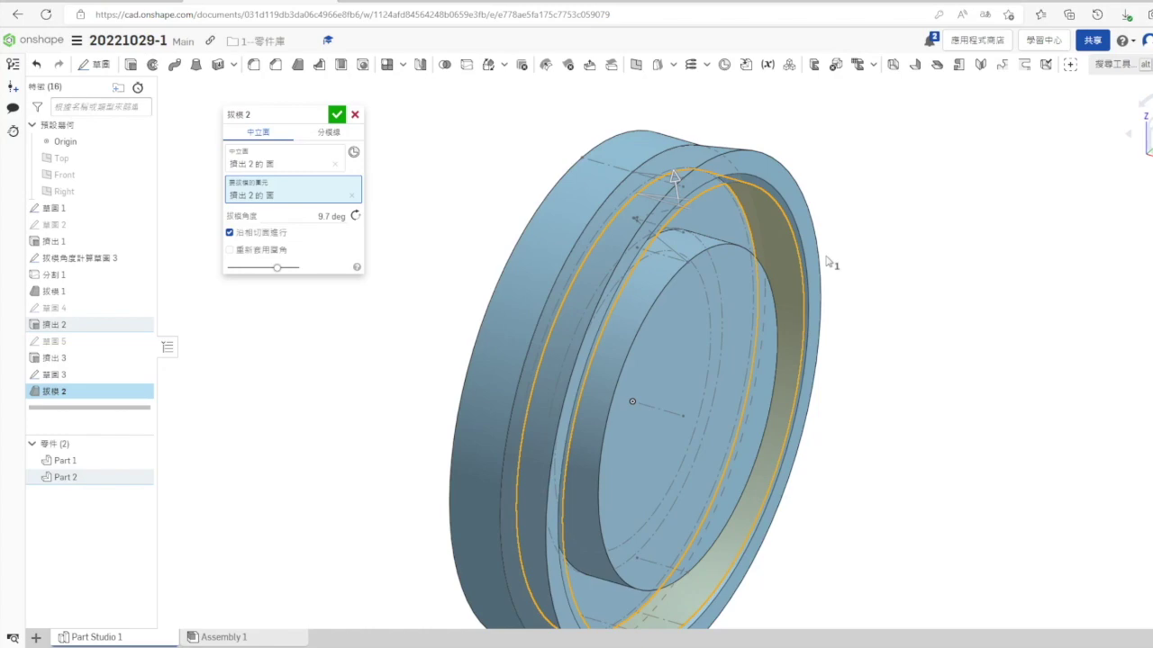
right_click_drag(1117, 207, 1036, 199)
right_click_drag(636, 203, 801, 267)
left_click(355, 217)
left_click(321, 217)
key("ctrl+v")
key("Return")
Replace the draft's neutral plane with the outer lip's flat end face
right_click_drag(544, 288, 520, 228)
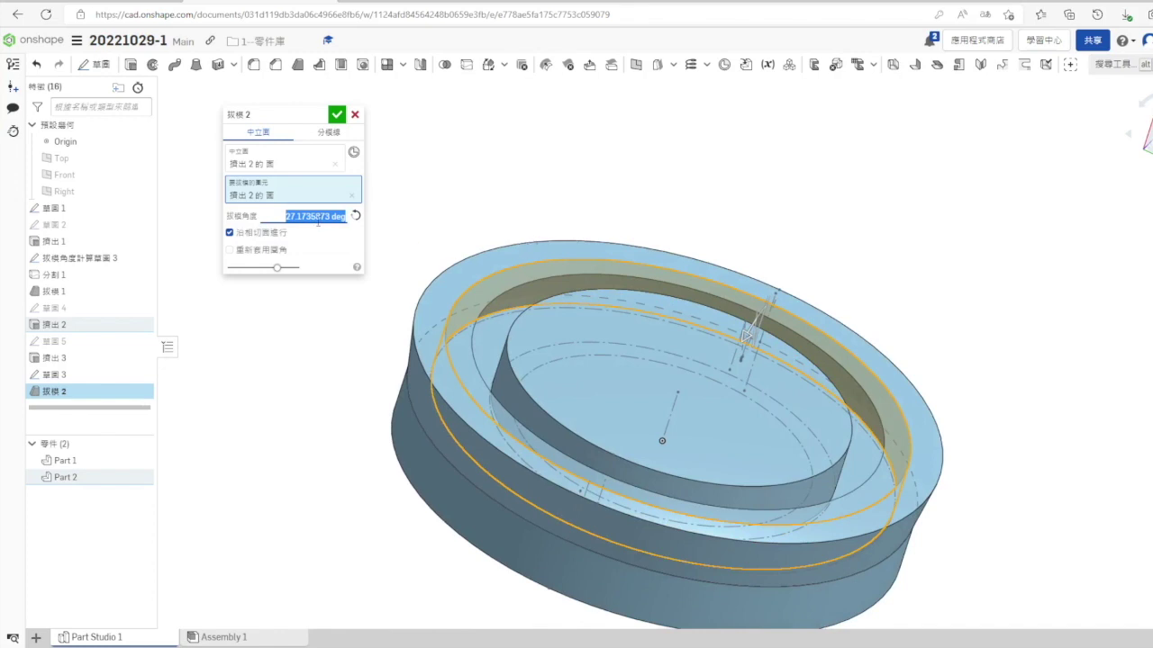
left_click(288, 166)
left_click(335, 165)
left_click(474, 273)
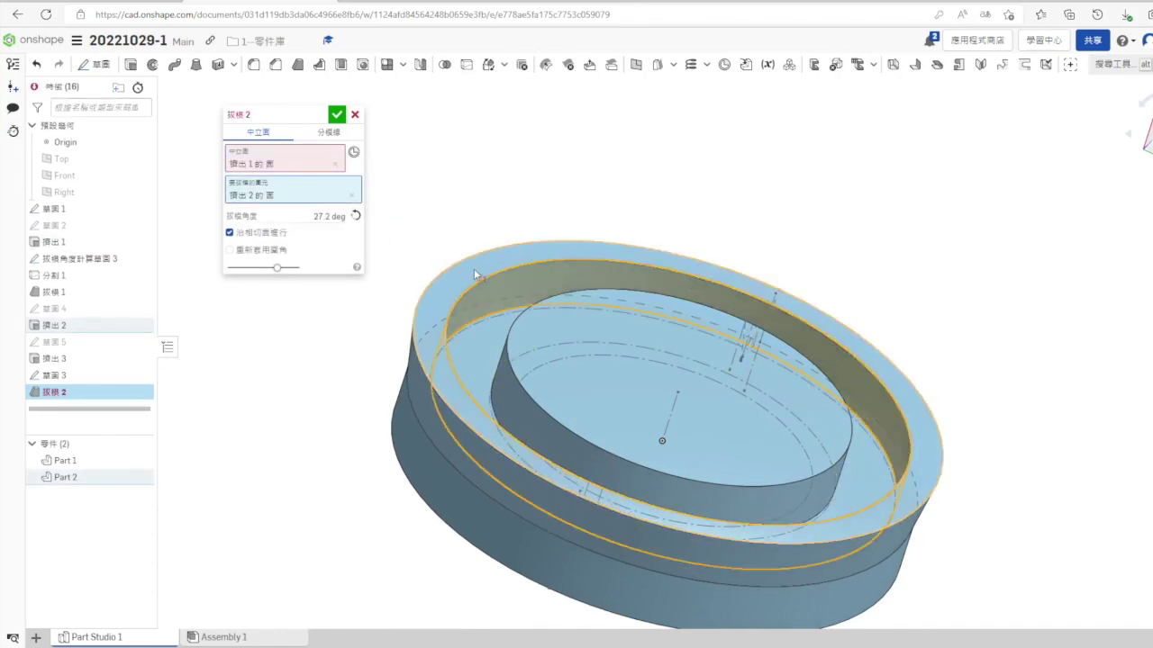
Flip the draft direction back, add the raised inner lip's outer wall to the drafted faces, and accept the draft
right_click_drag(407, 361, 427, 414)
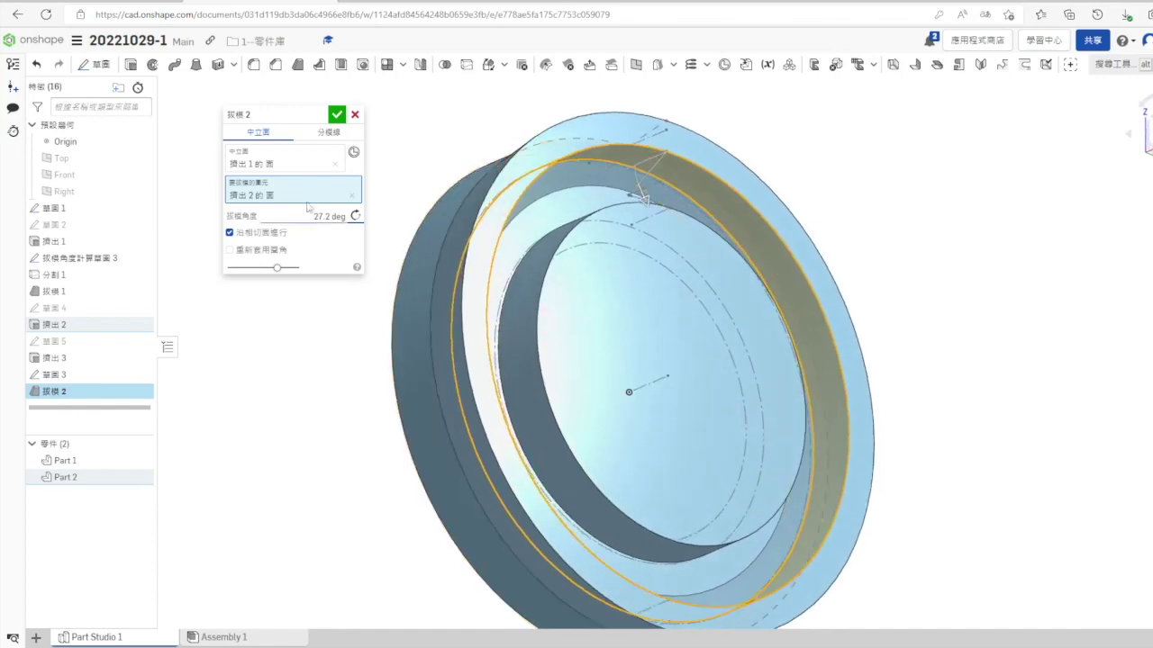
left_click(477, 428)
mouse_move(478, 428)
right_mouse_down()
mouse_move(454, 434)
mouse_move(442, 399)
mouse_move(432, 411)
mouse_move(397, 408)
mouse_move(463, 423)
right_mouse_up()
left_click(337, 115)
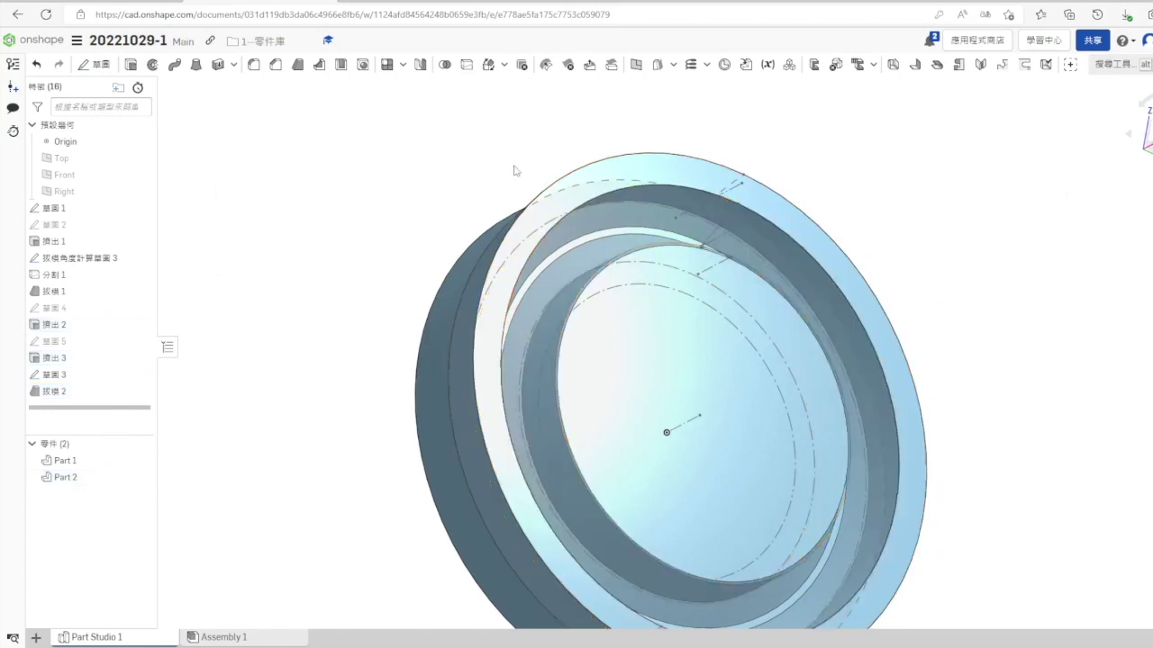
Section the part at the Front plane and examine the drafted groove's profile against the V sketch
scroll(968, 362, "down", 3)
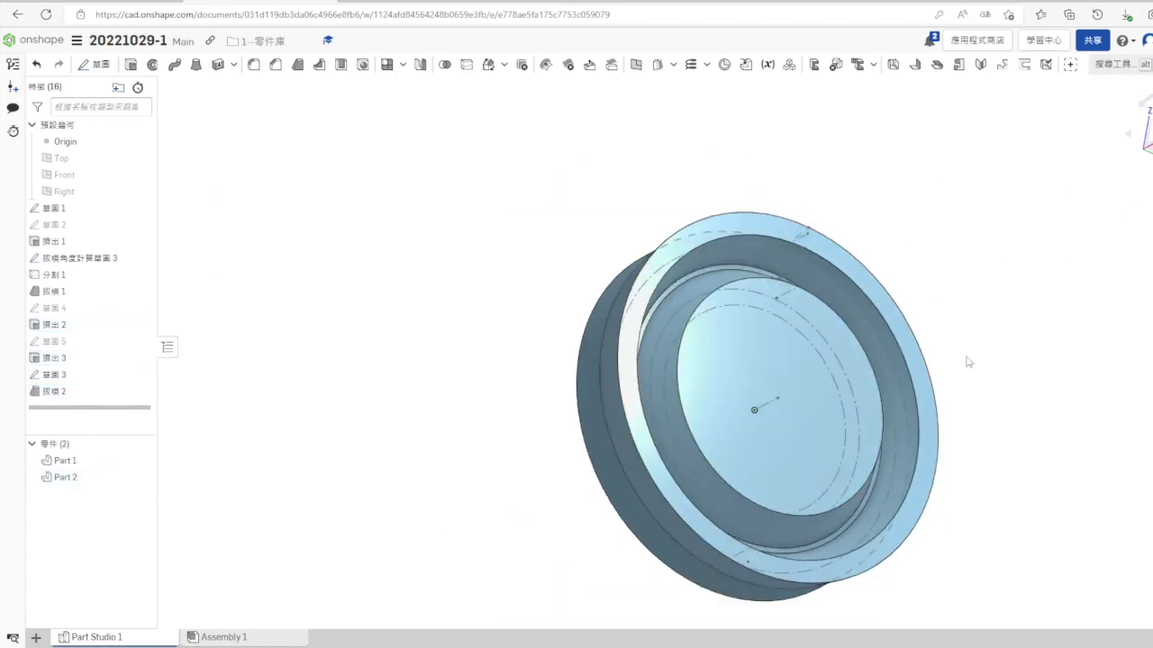
left_click(72, 176)
left_click(1151, 175)
left_click(1150, 477)
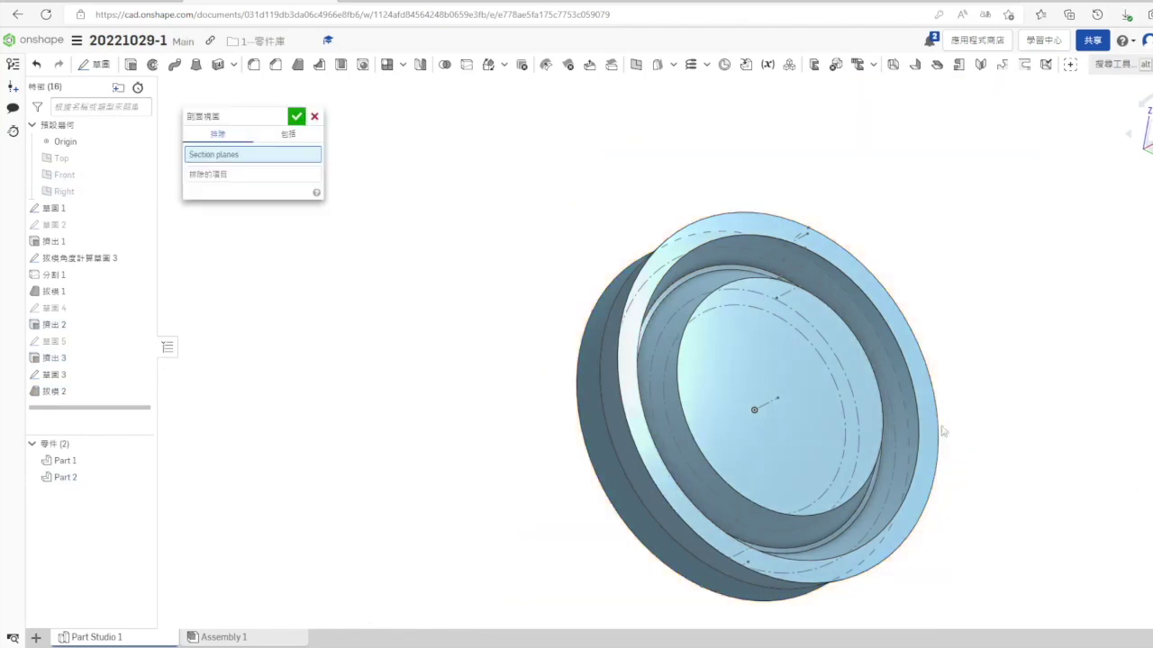
left_click(296, 118)
left_click(1152, 130)
left_click(1152, 142)
scroll(729, 108, "up", 5)
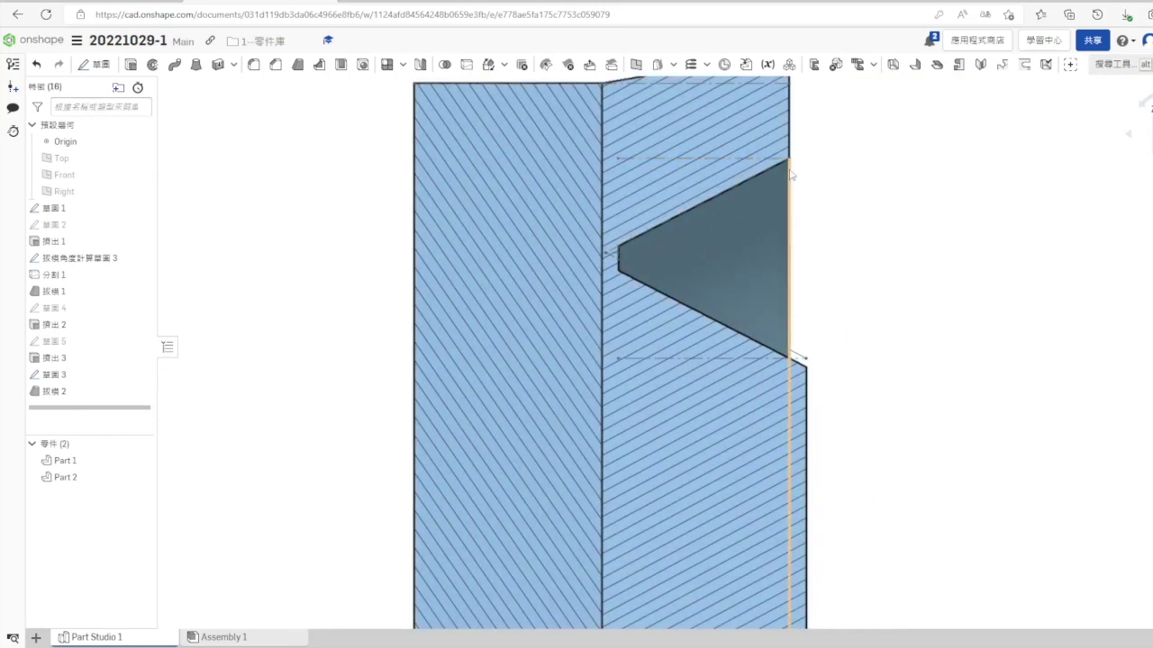
scroll(870, 364, "down", 2)
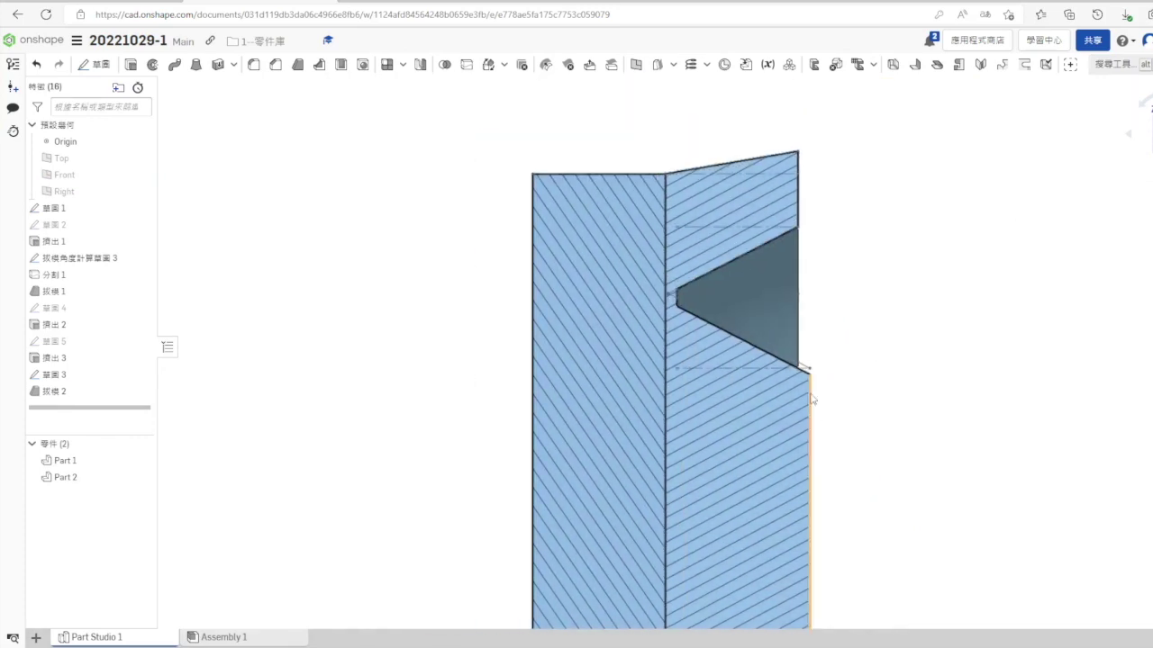
Edit the groove draft to remove the raised inner lip's wall from the drafted faces, keeping only the groove's outer wall
right_click(72, 394)
left_click(99, 418)
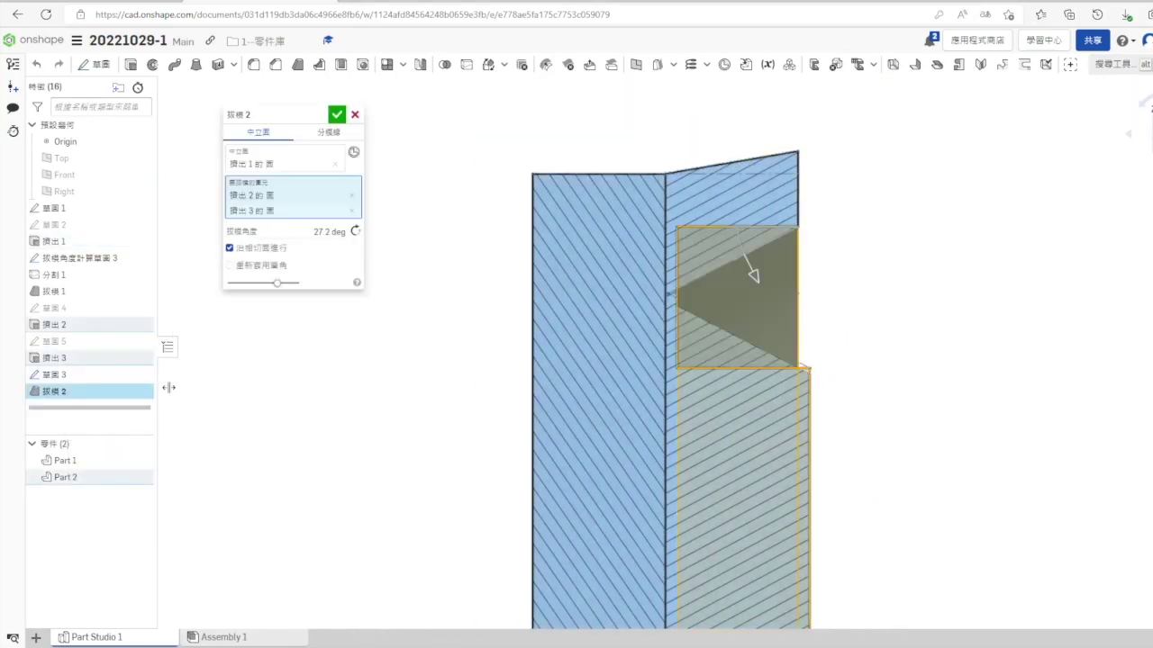
left_click(286, 160)
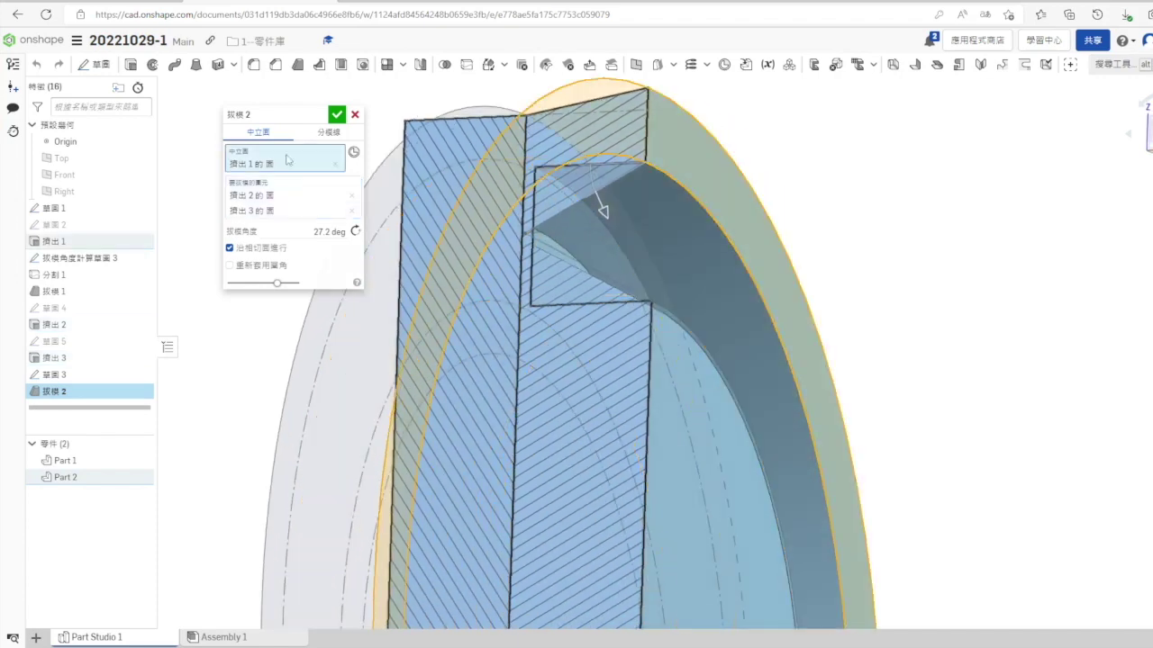
left_click(351, 210)
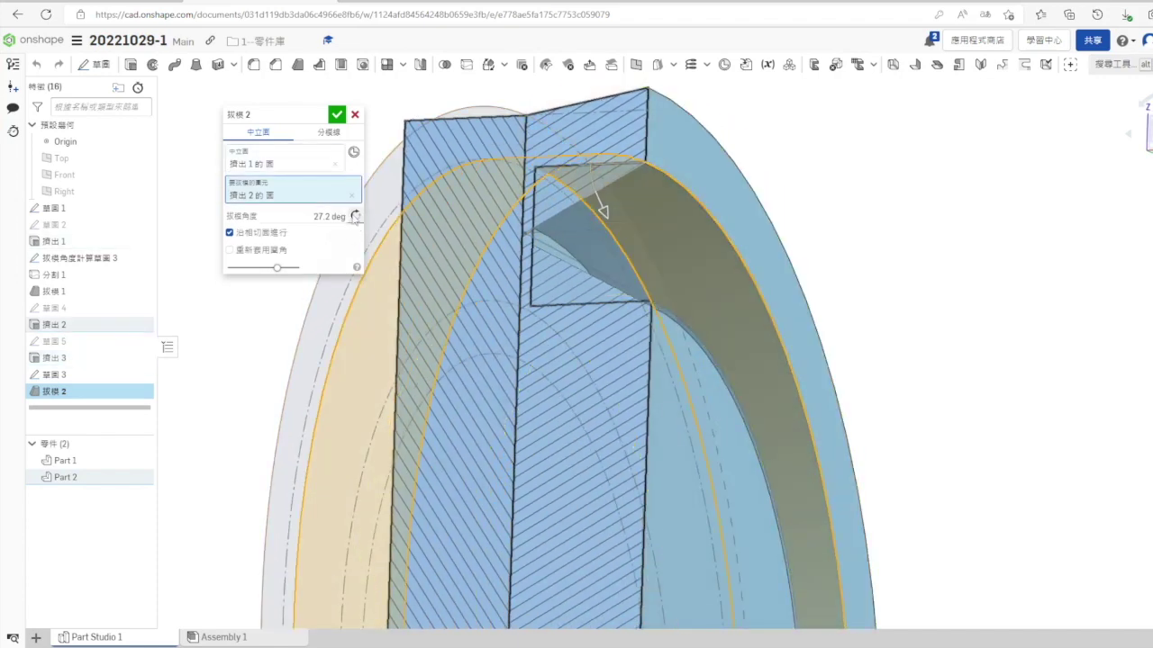
scroll(911, 246, "down", 2)
right_click_drag(911, 247, 851, 277)
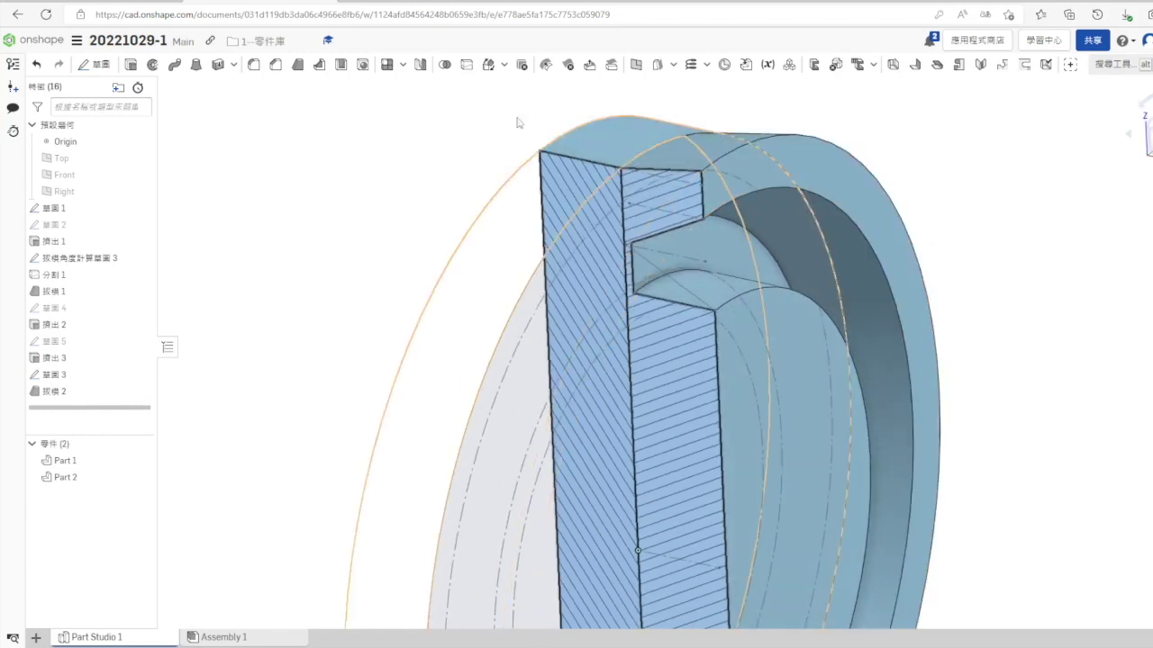
Draft the raised inner lip's outer wall by 27.2°, using the lip's flat end face as the neutral plane
left_click(298, 65)
left_click(785, 377)
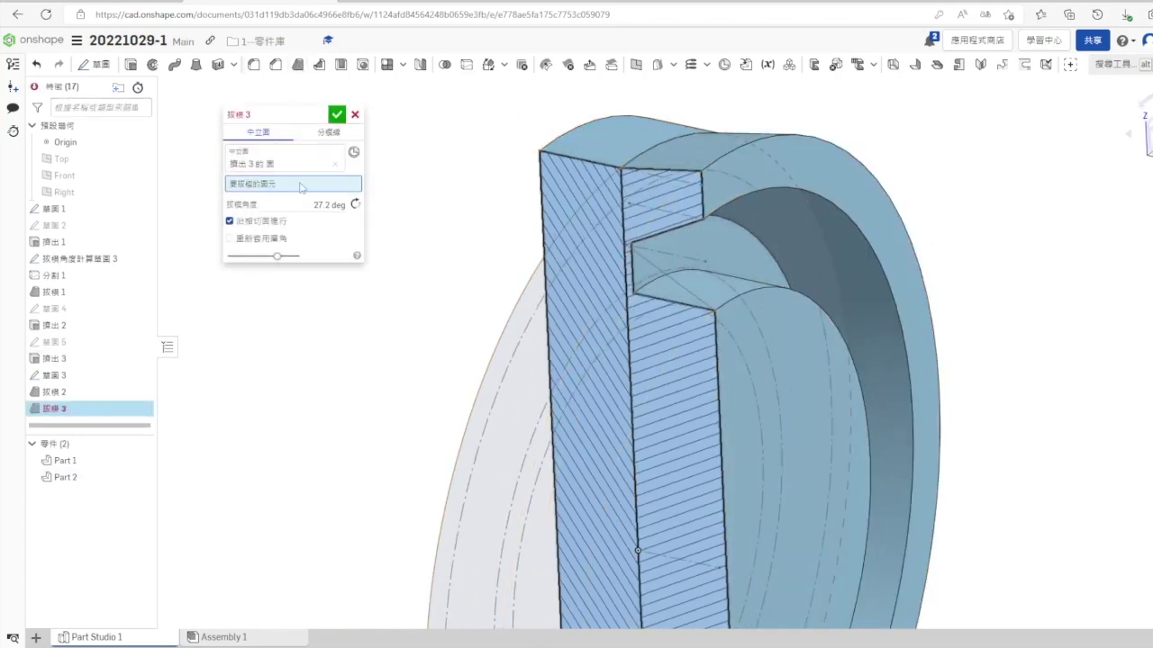
left_click(705, 293)
right_click_drag(672, 442, 716, 430)
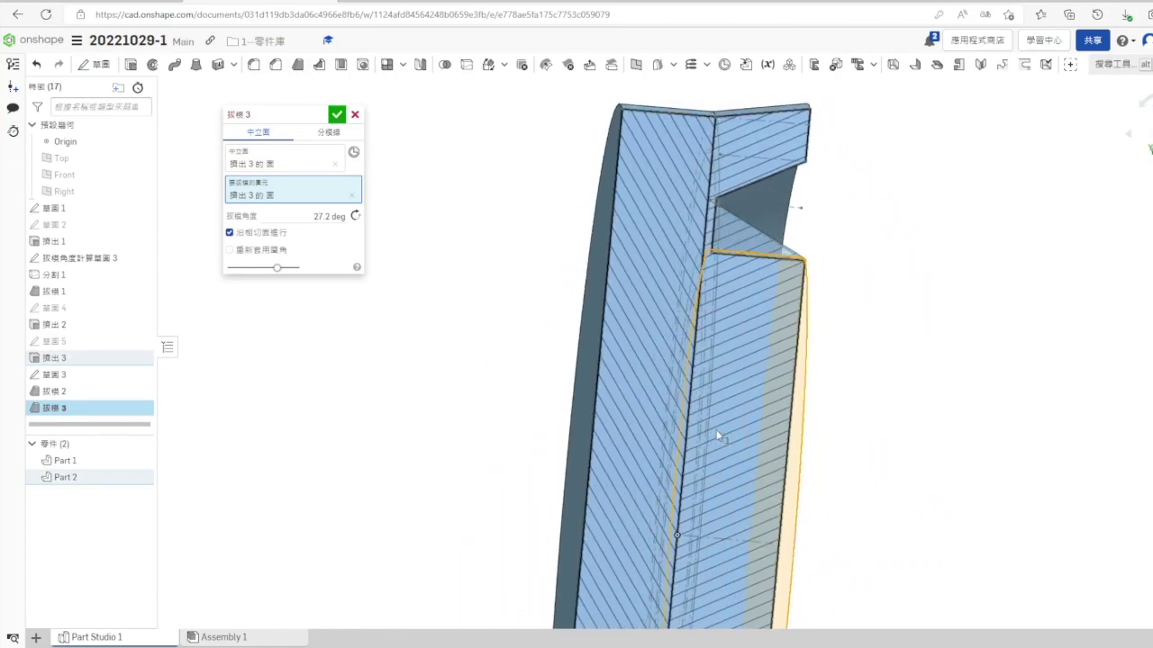
left_click(337, 114)
left_click(1055, 126)
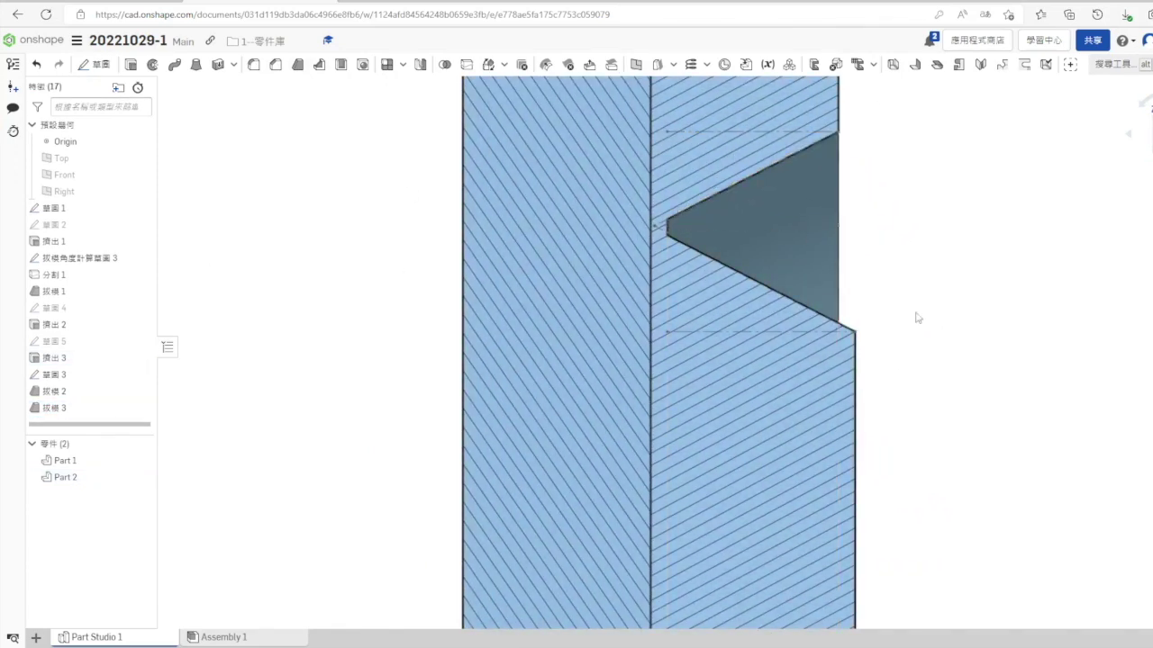
scroll(941, 406, "down", 2)
left_click(1152, 172)
left_click(1151, 215)
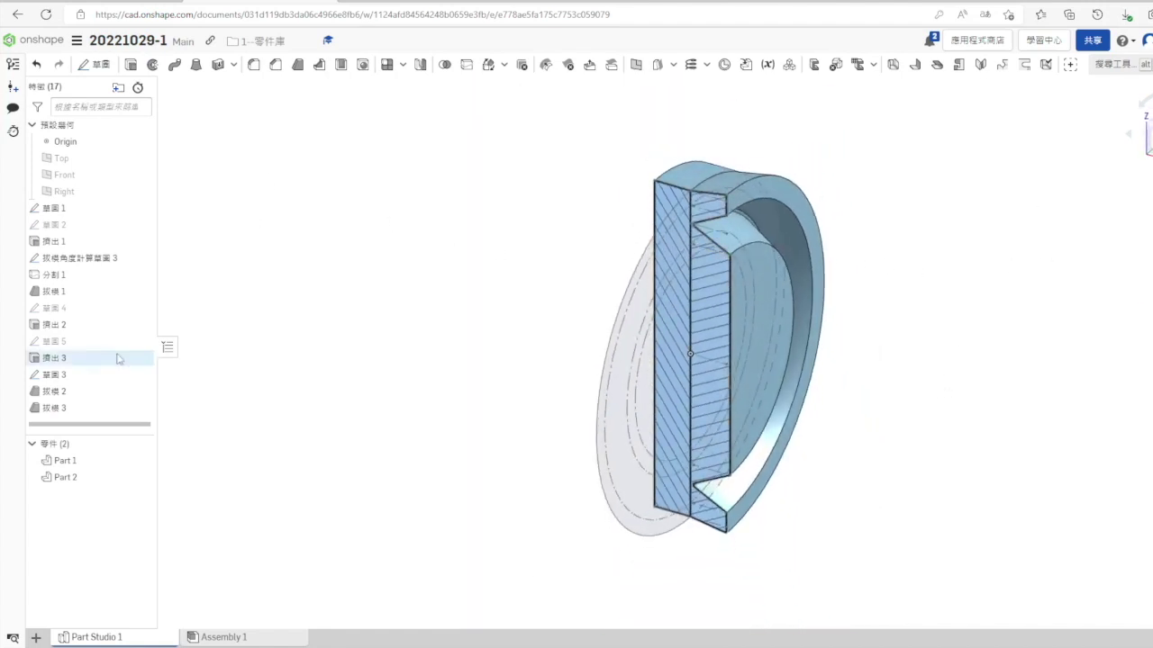
Rename the groove's V sketch 草圖 3 as 拔模角度計算草圖 6
right_click(67, 372)
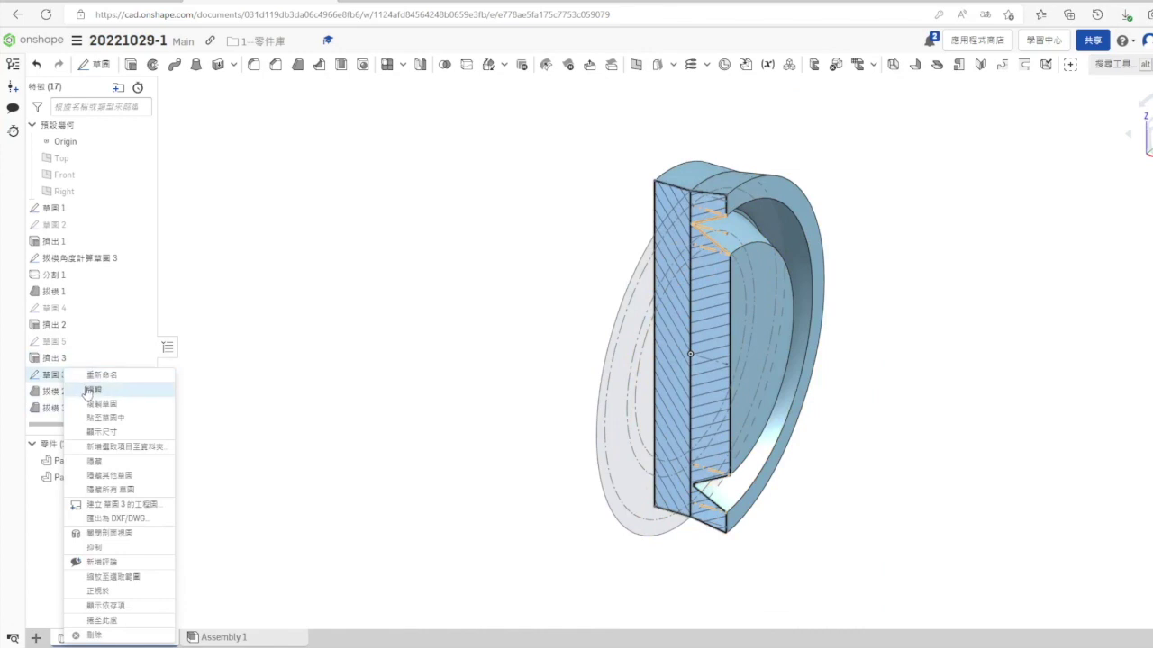
left_click(96, 374)
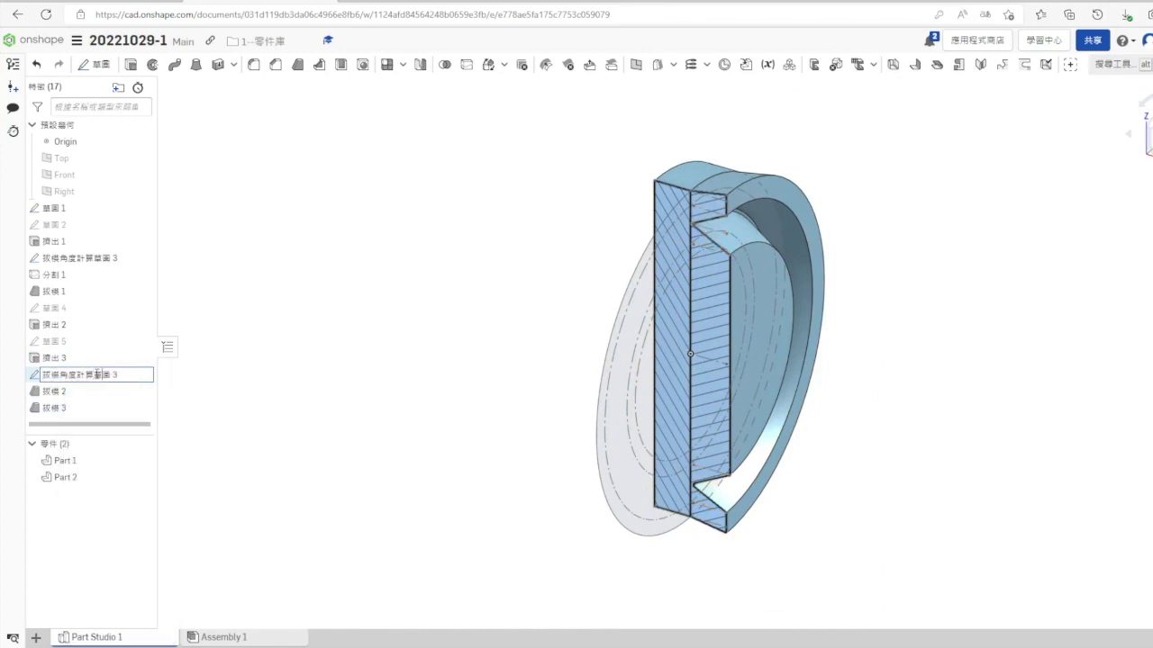
type("拔模角度計算草圖 6")
key("Return")
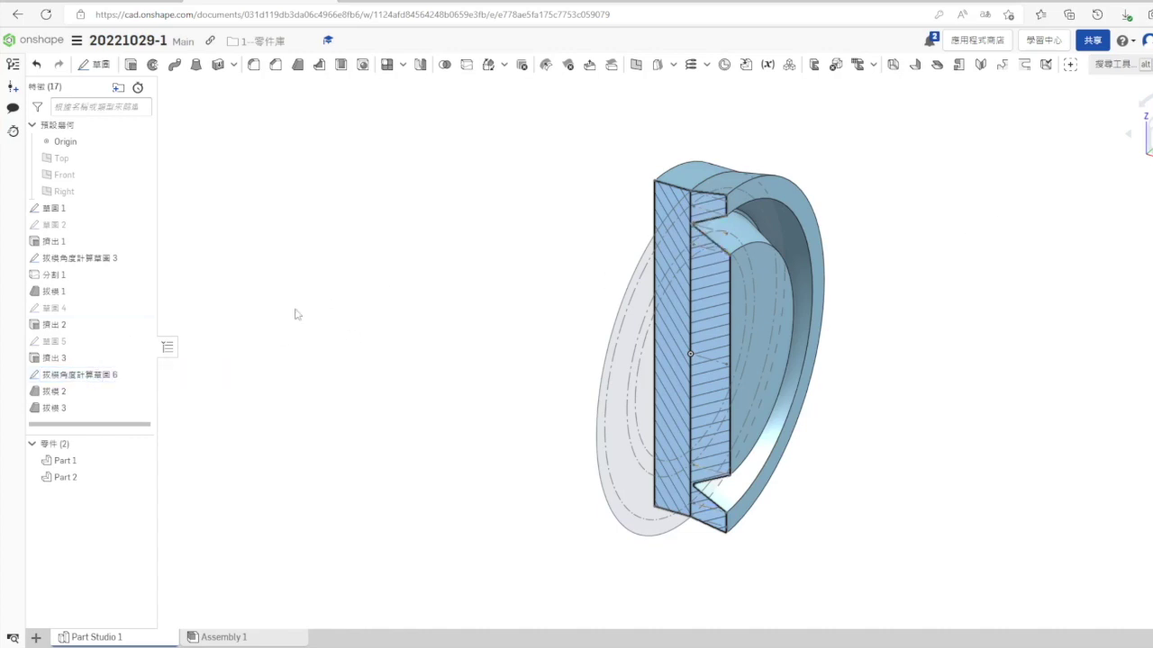
Hide both draft-angle calculation sketches and the first sketch, and inspect the drafted groove in the section
left_click(142, 375)
left_click(141, 259)
left_click(142, 208)
mouse_move(387, 386)
right_mouse_down()
mouse_move(379, 399)
mouse_move(388, 330)
mouse_move(413, 341)
mouse_move(393, 381)
mouse_move(378, 375)
mouse_move(397, 368)
right_mouse_up()
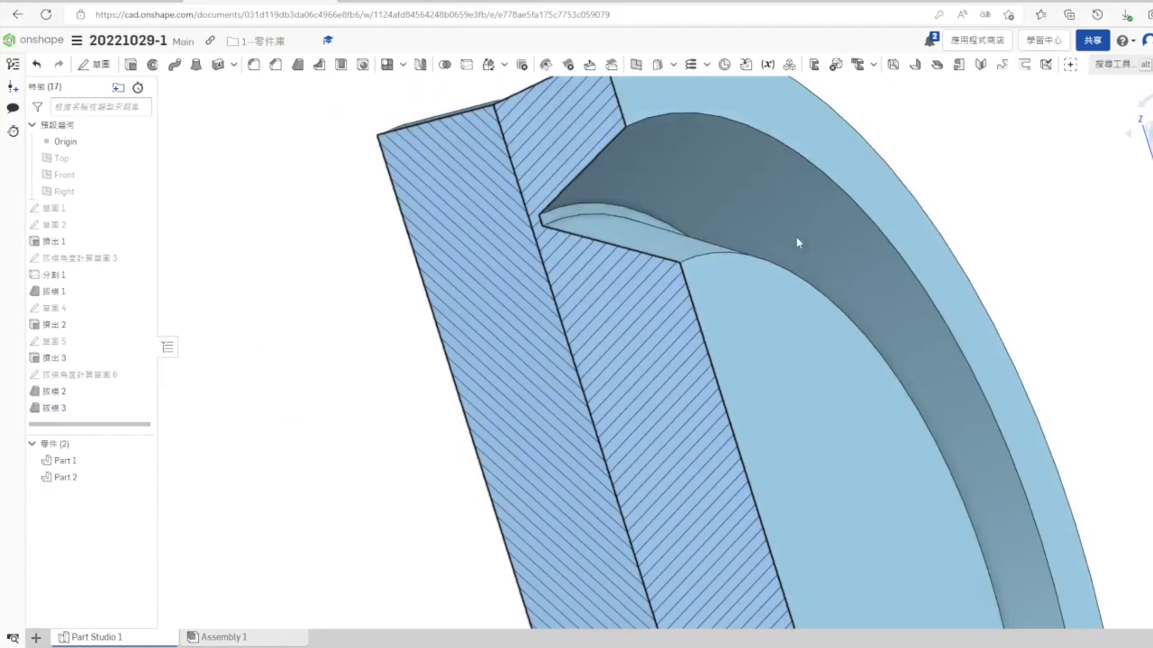
key("n")
left_click(1149, 175)
left_click(1147, 221)
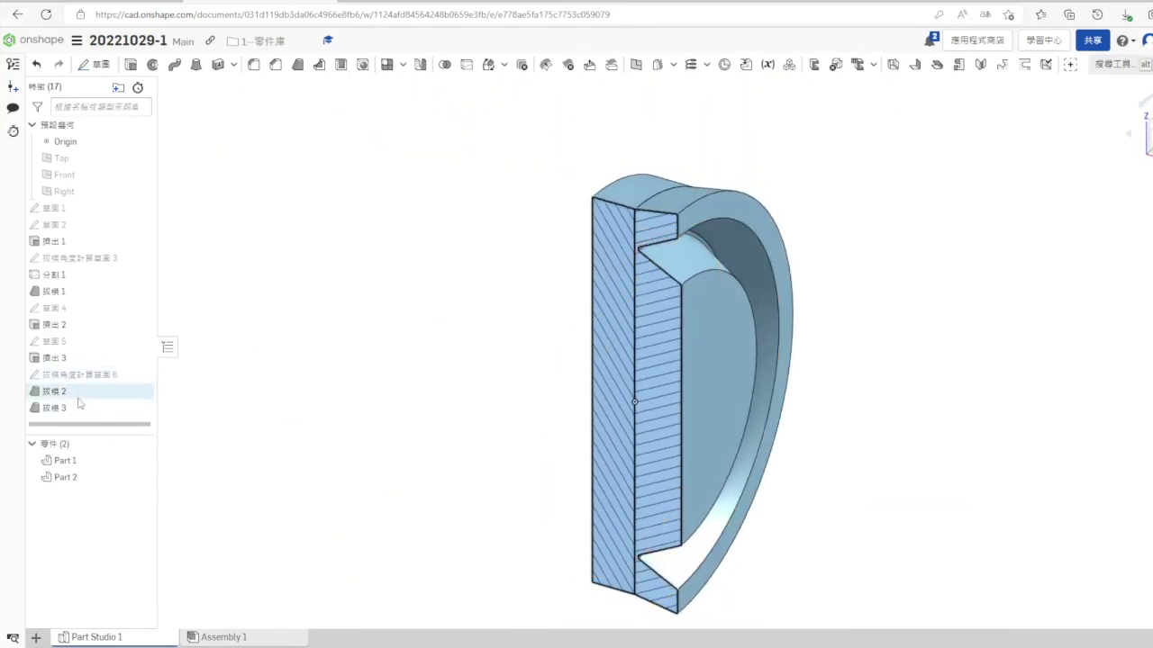
Roll the feature history back to just after the first draft and union Part 1 with Part 2
left_click(63, 276)
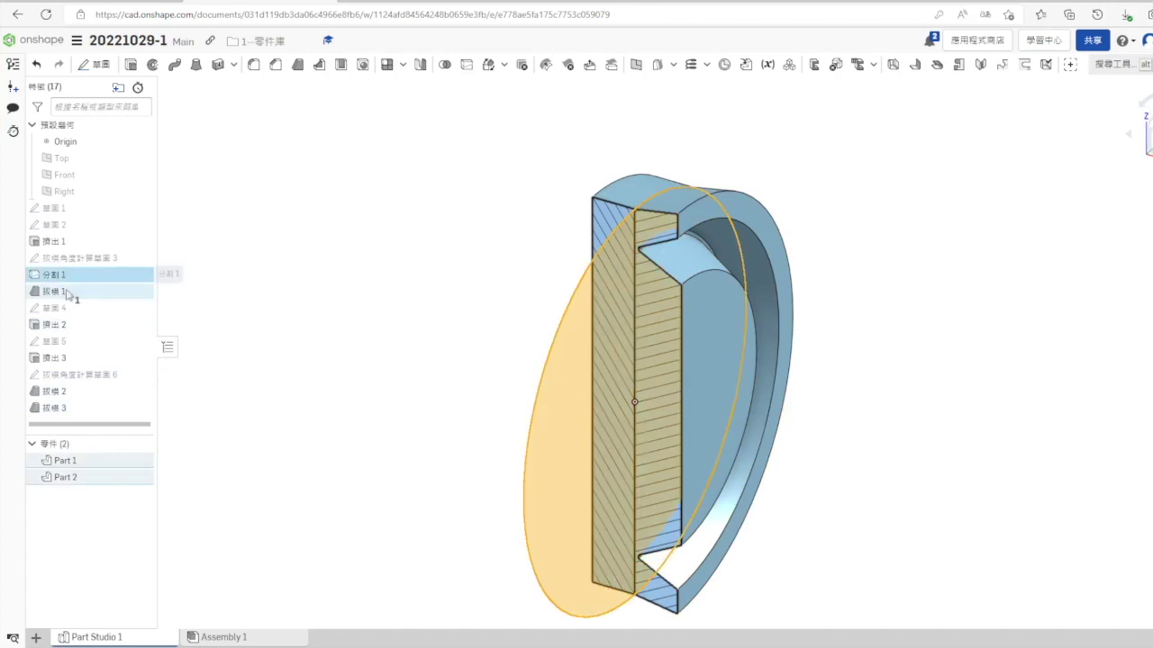
left_click(304, 367)
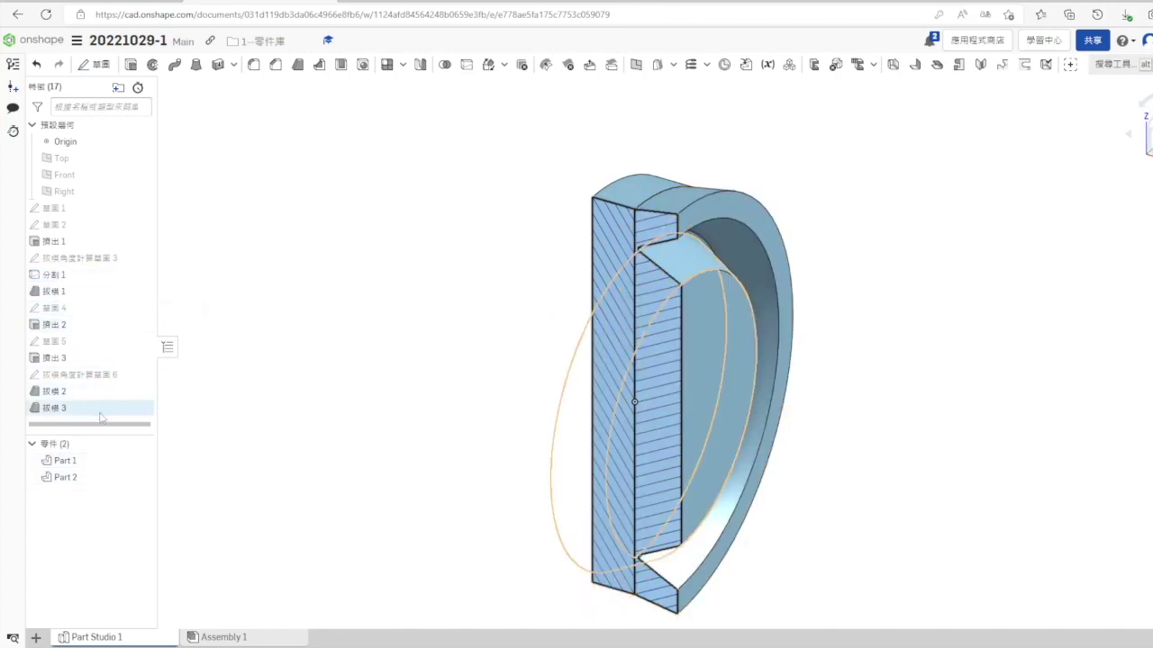
left_click_drag(89, 423, 94, 308)
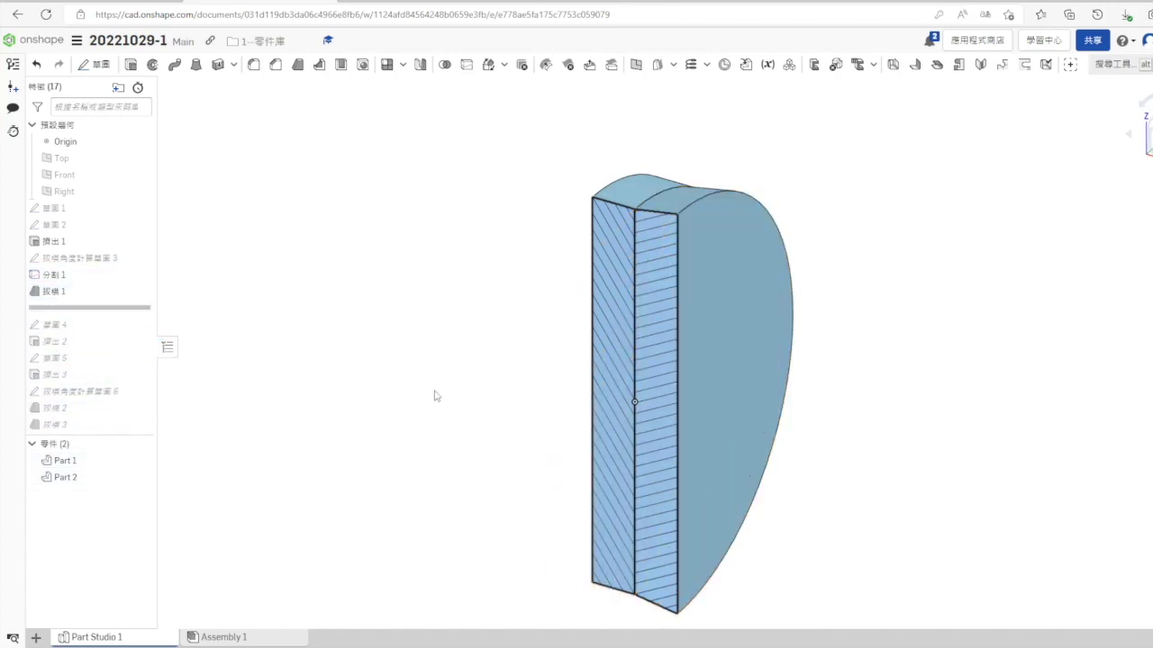
left_click(445, 64)
left_click(65, 460)
left_click(77, 479)
left_click(336, 115)
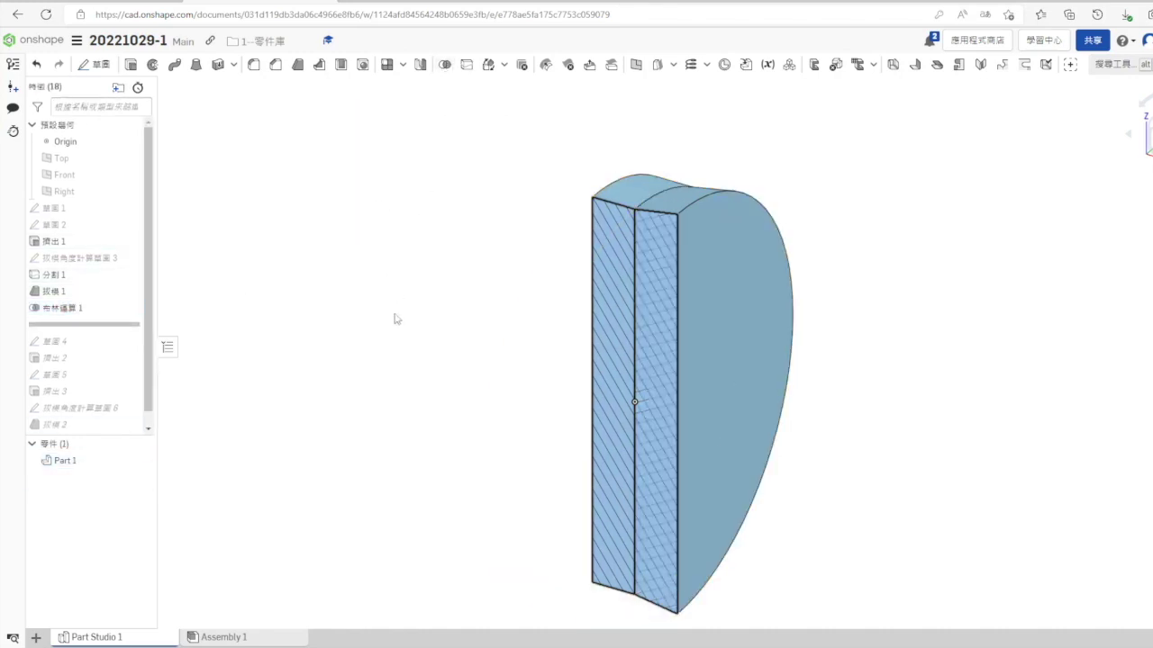
Roll the history forward to the end and replace the missing merge scope of the 6.84 mm recess cut with Part 1
scroll(119, 329, "down", 1)
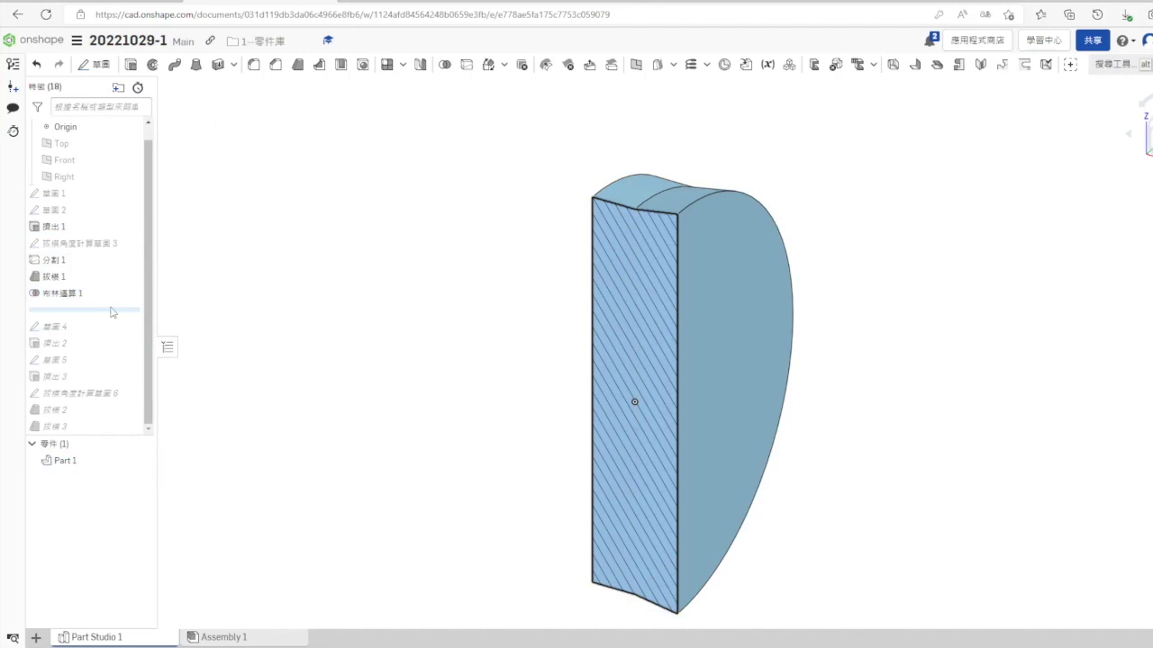
left_click_drag(116, 309, 104, 427)
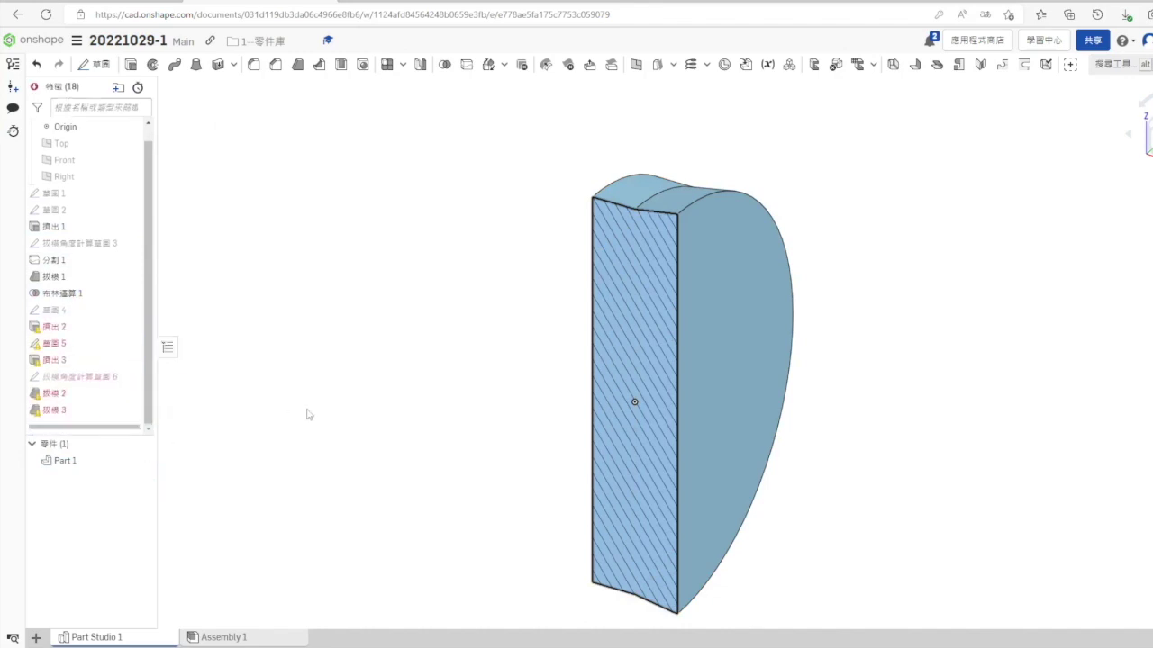
right_click(70, 328)
left_click(184, 353)
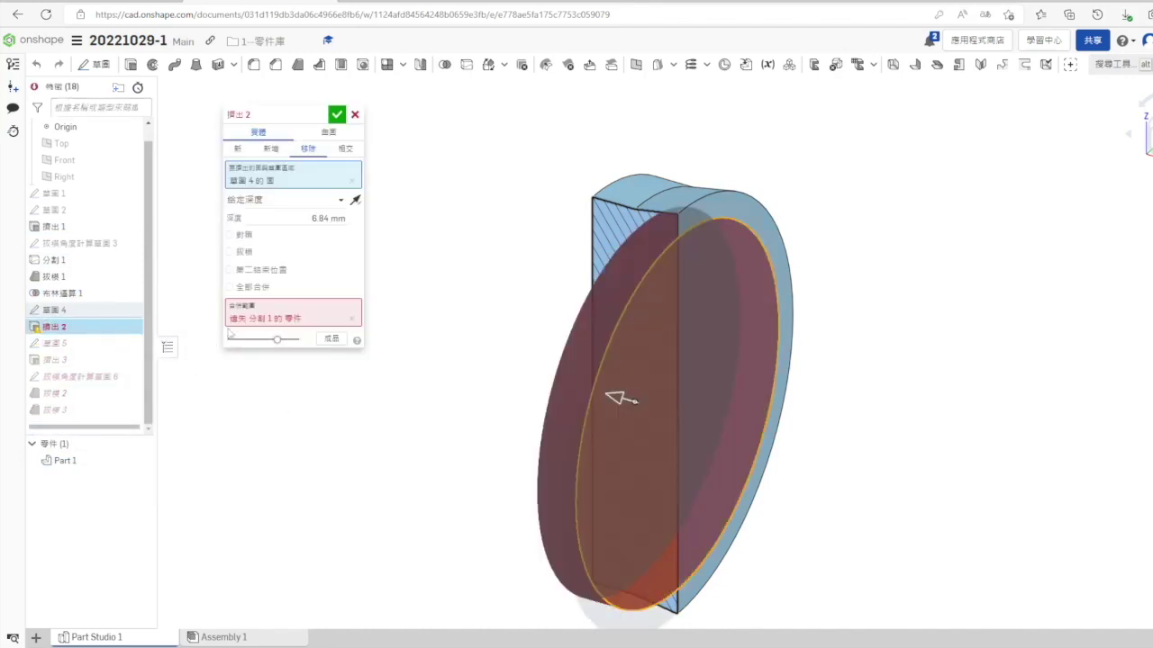
left_click(295, 319)
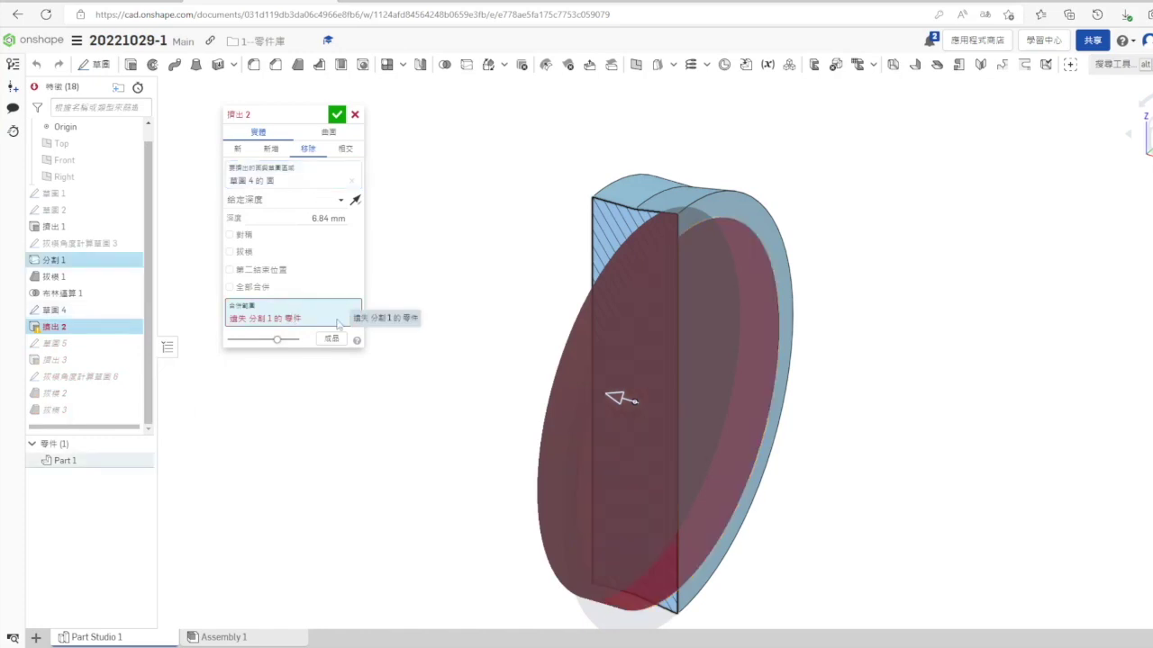
left_click(352, 319)
left_click(500, 342)
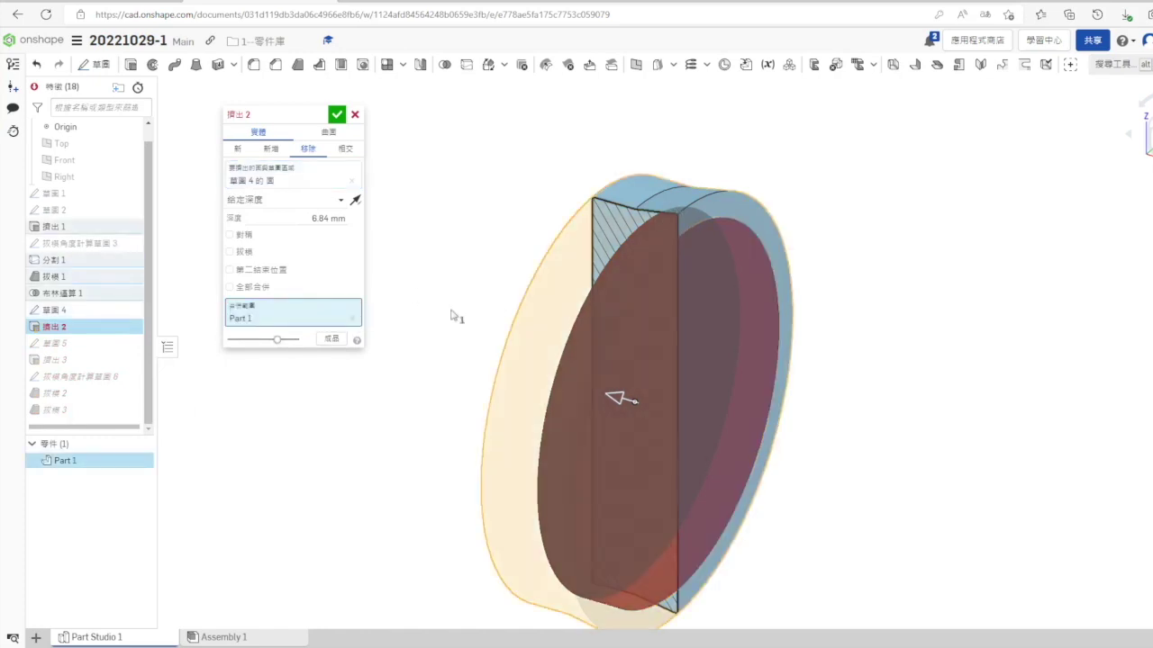
left_click(337, 115)
Edit the raised inner lip's extrude to replace its missing merge scope with Part 1
right_click(73, 360)
left_click(158, 402)
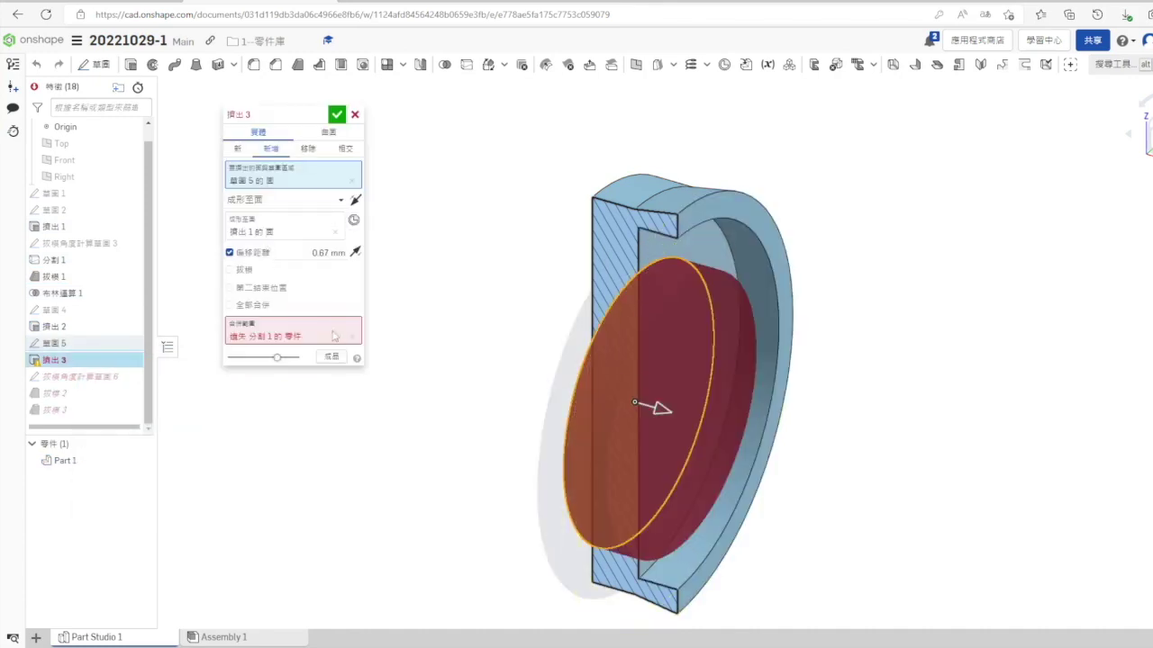
left_click(344, 339)
left_click(352, 337)
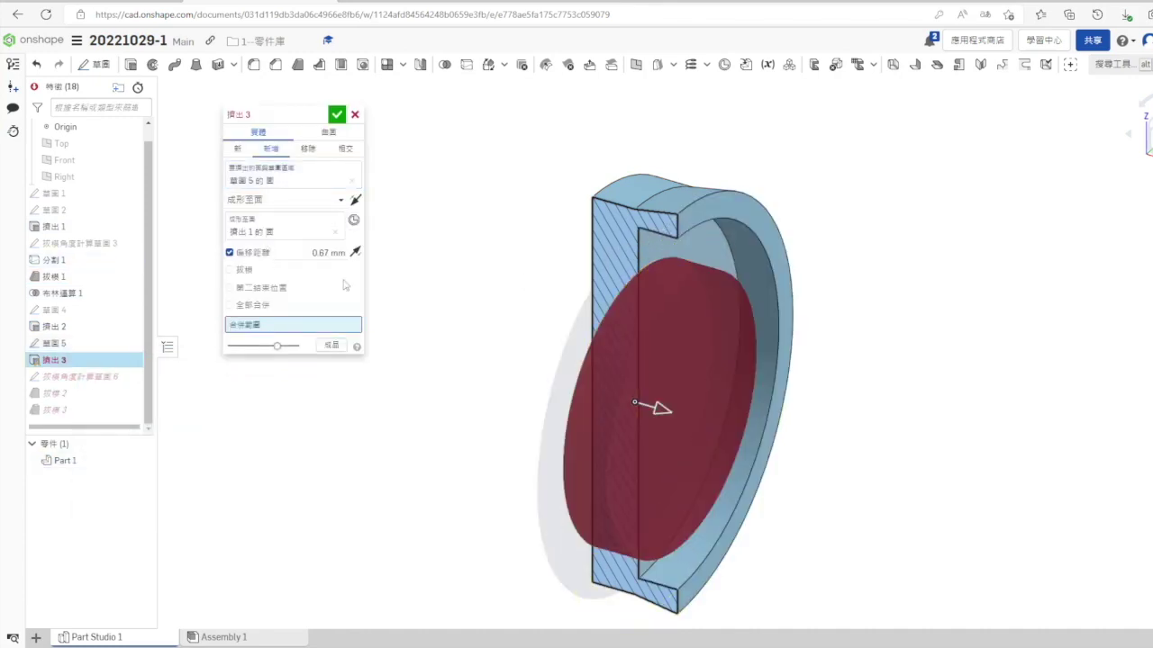
left_click(658, 243)
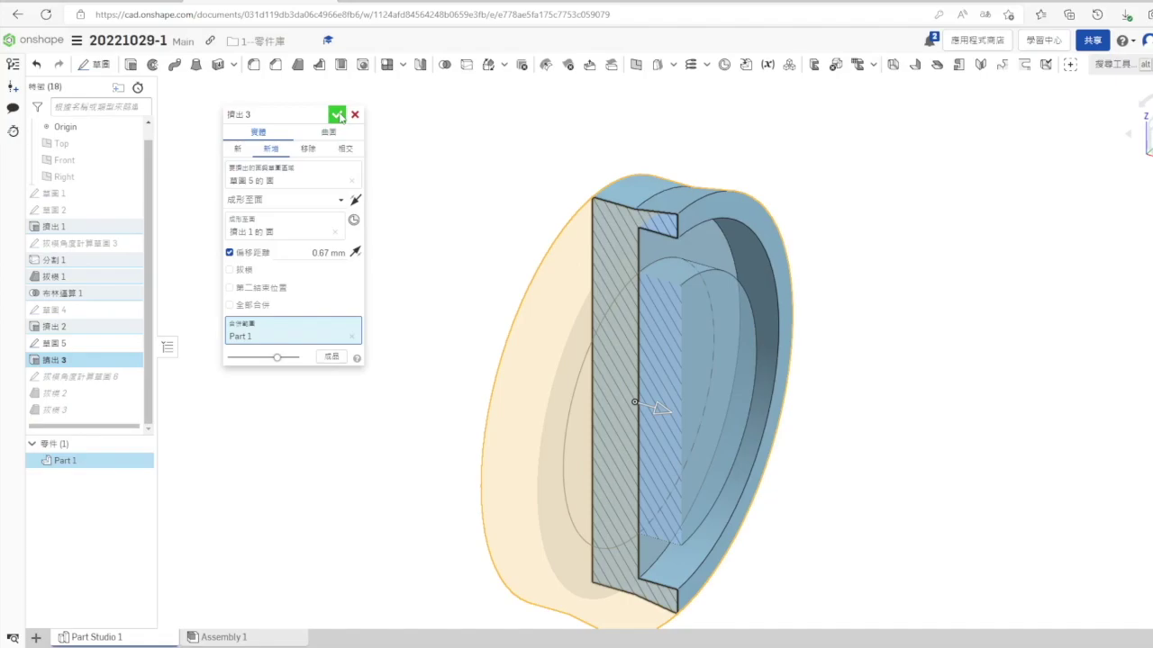
left_click(337, 114)
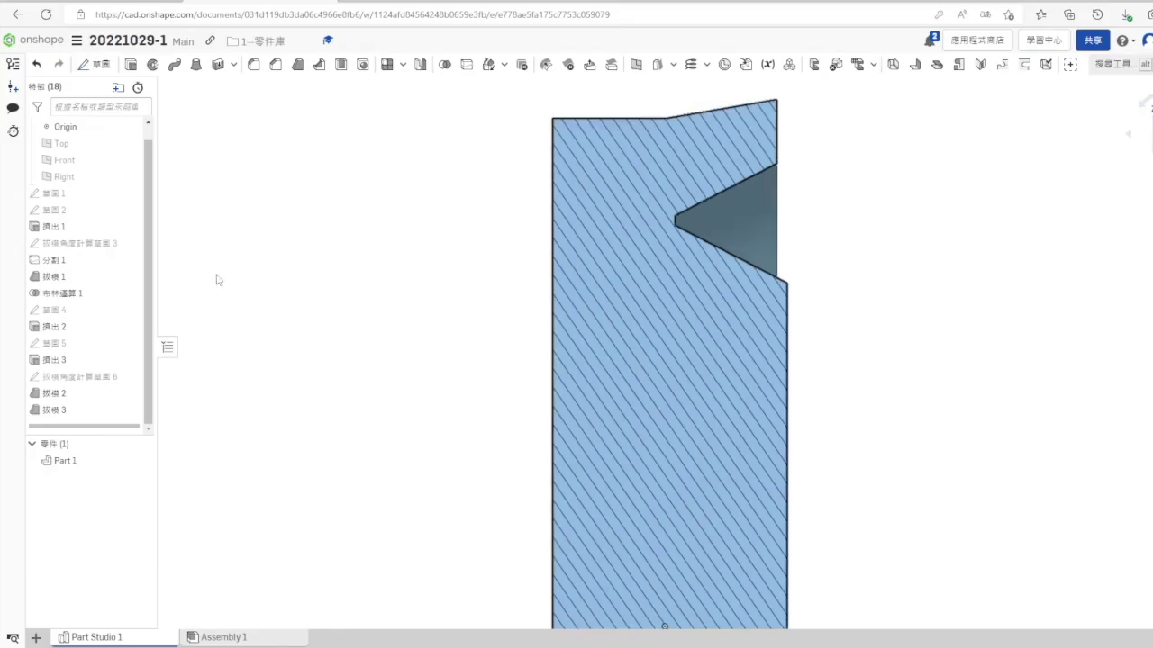
right_click(76, 178)
left_click(115, 229)
scroll(620, 195, "up", 6)
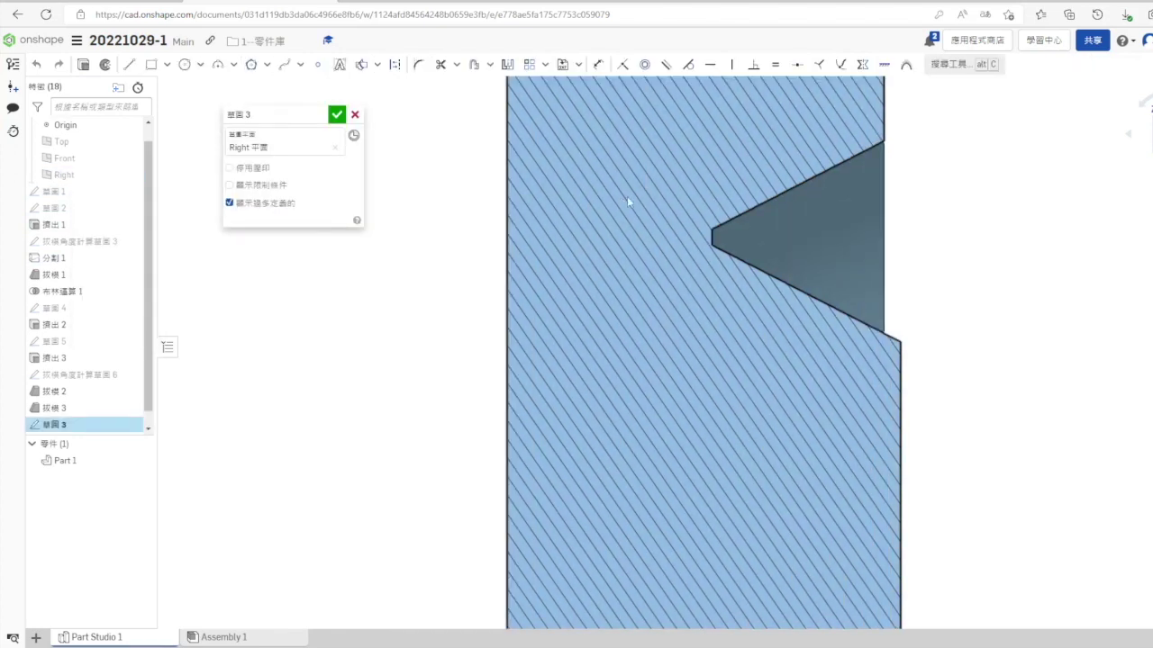
key("c")
scroll(743, 259, "up", 5)
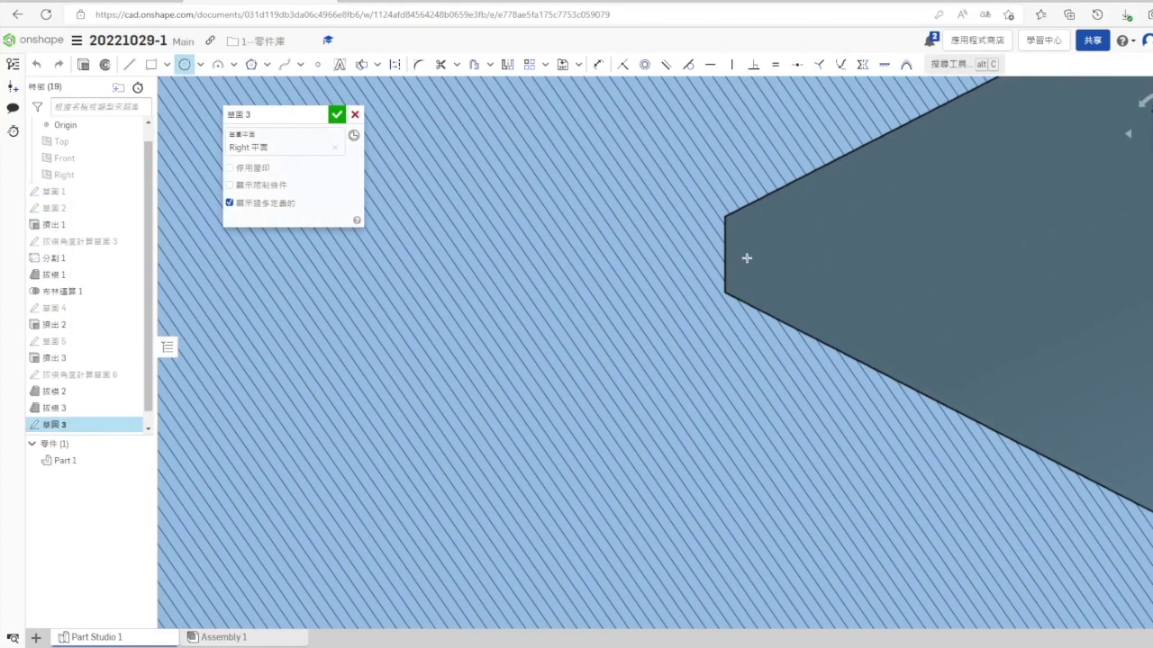
scroll(767, 257, "down", 5)
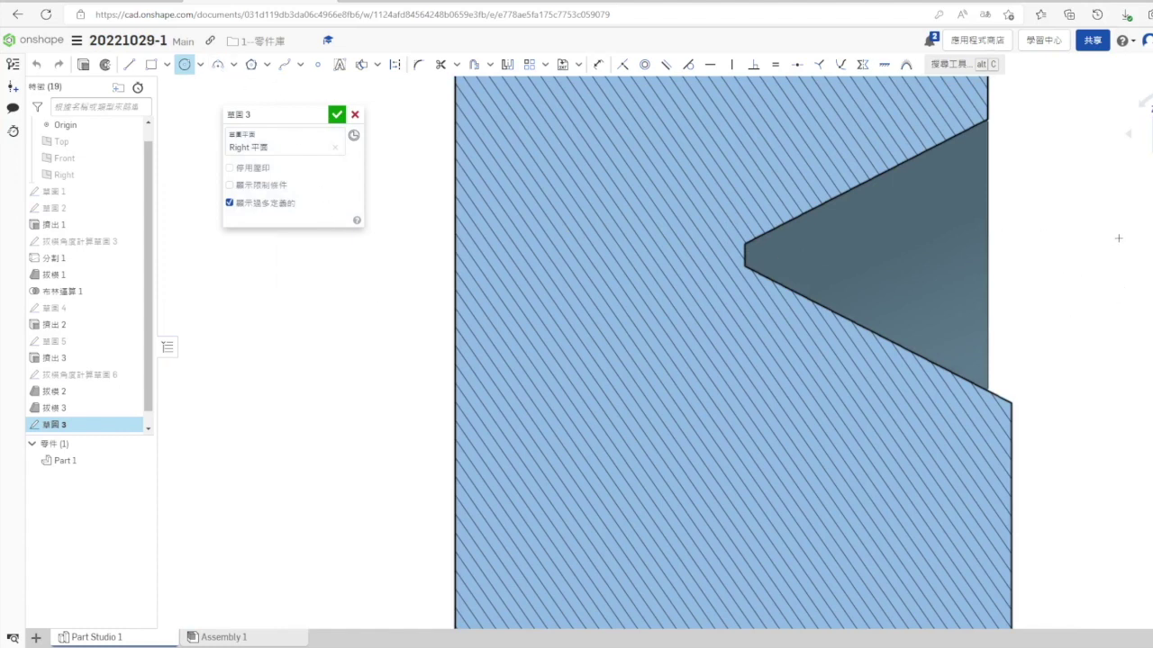
scroll(926, 265, "down", 5)
scroll(926, 286, "up", 3)
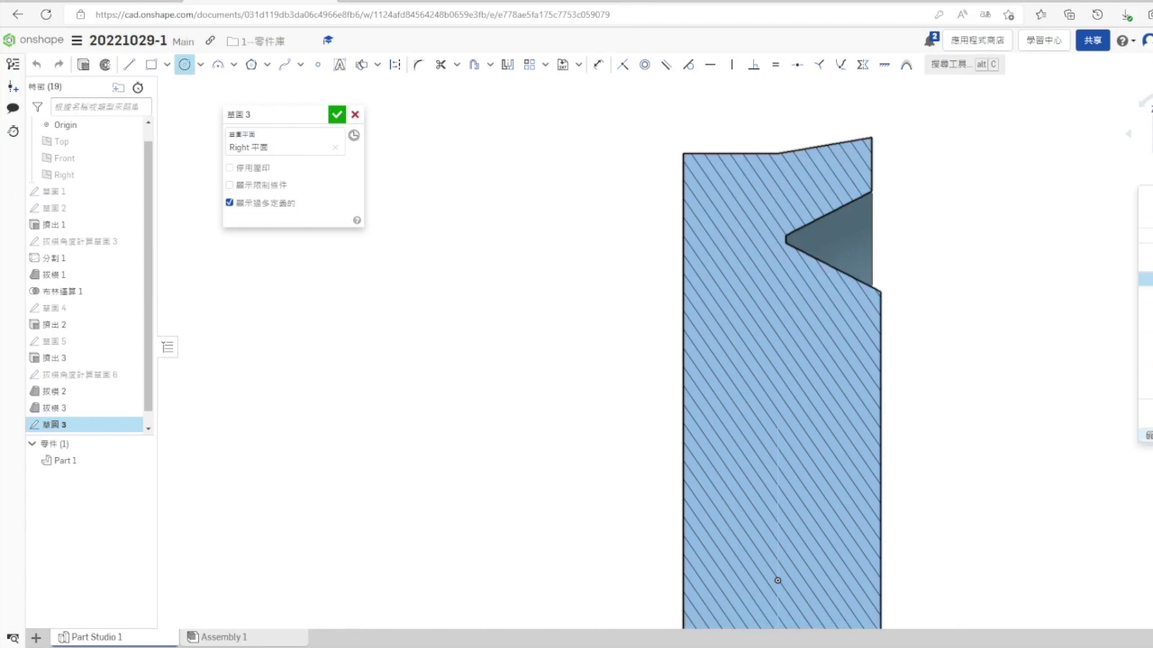
left_click(1148, 435)
scroll(899, 364, "down", 5)
scroll(992, 433, "up", 2)
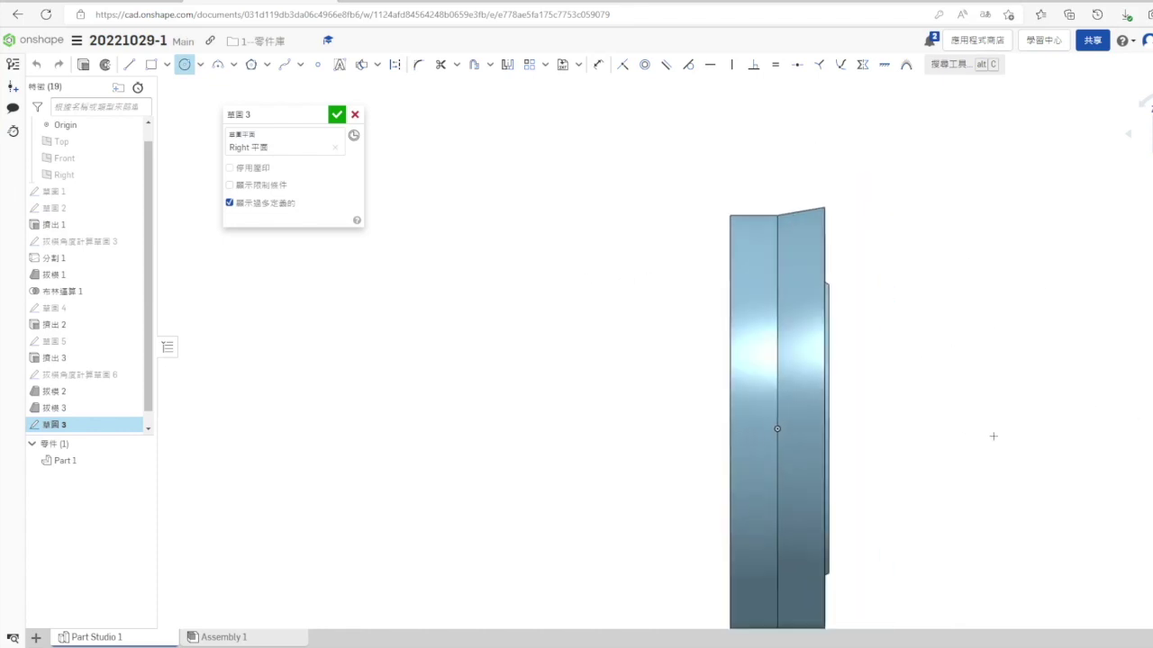
left_click(336, 114)
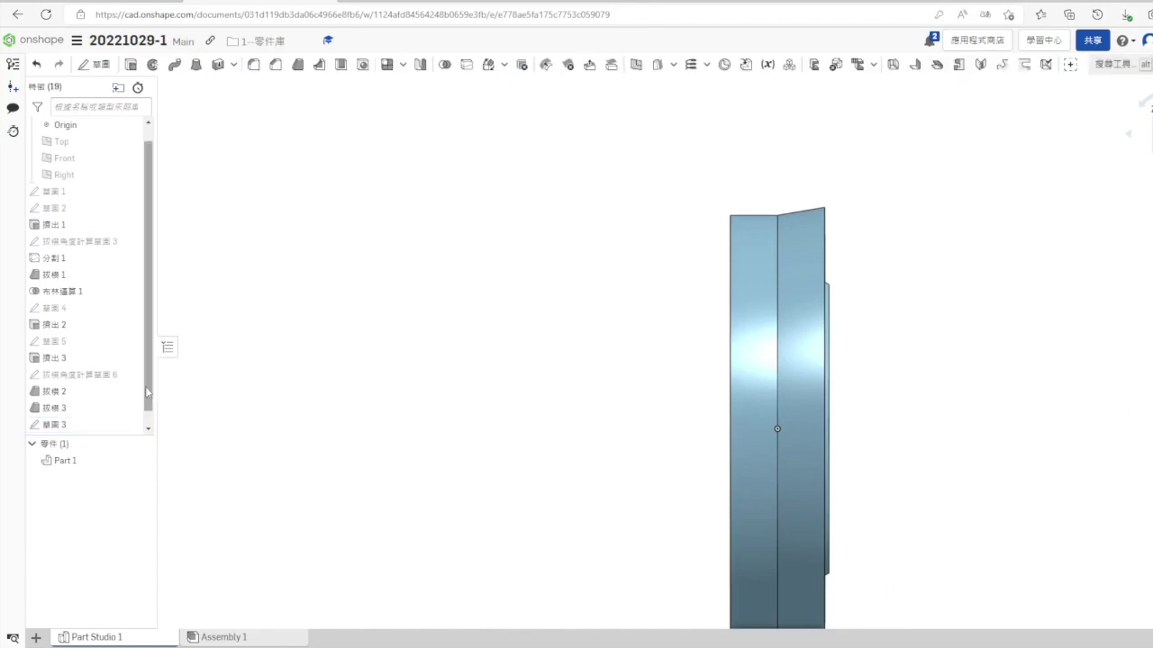
scroll(80, 416, "down", 1)
right_click(80, 416)
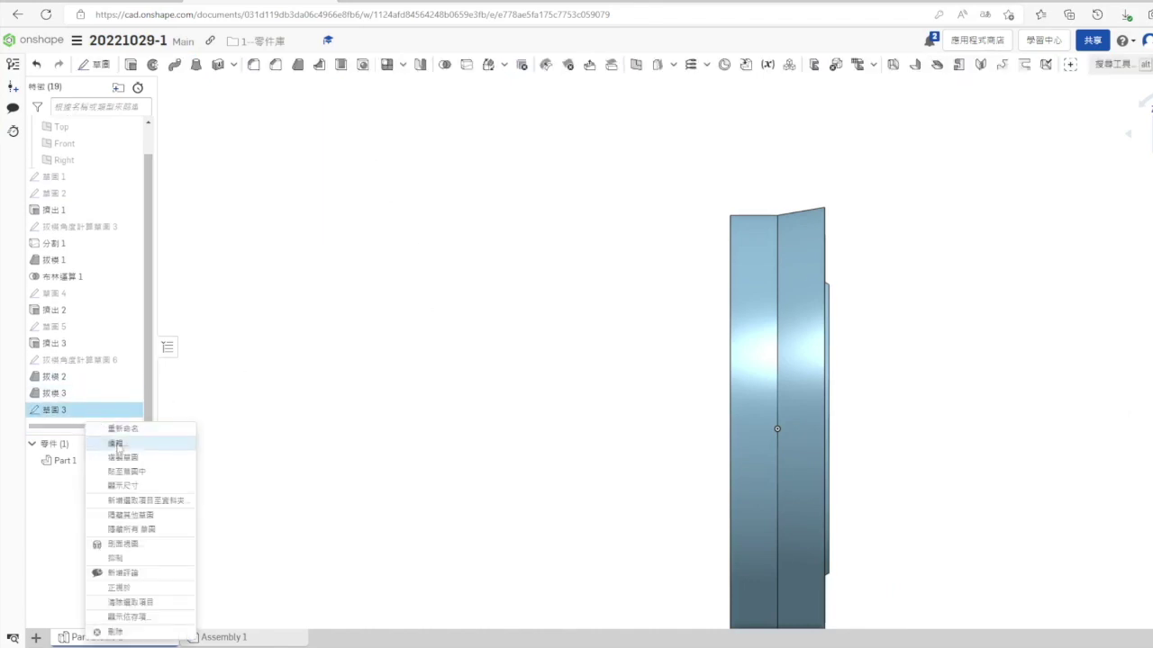
left_click(116, 442)
scroll(815, 403, "down", 3)
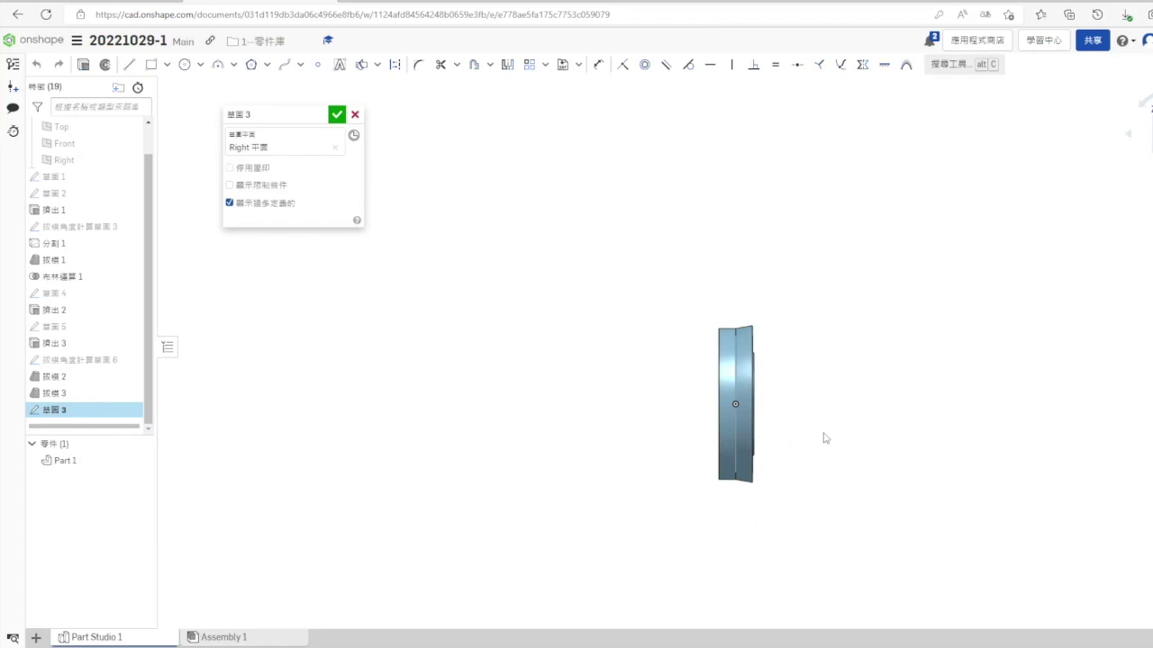
scroll(772, 415, "up", 6)
right_click_drag(811, 398, 749, 401)
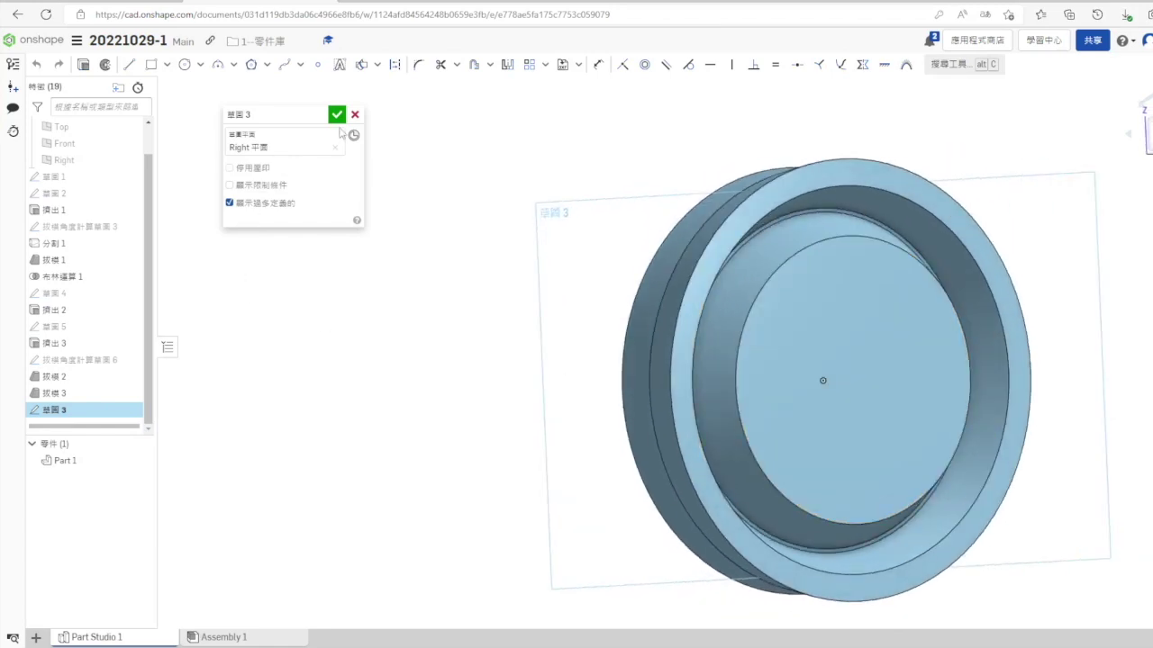
left_click(355, 115)
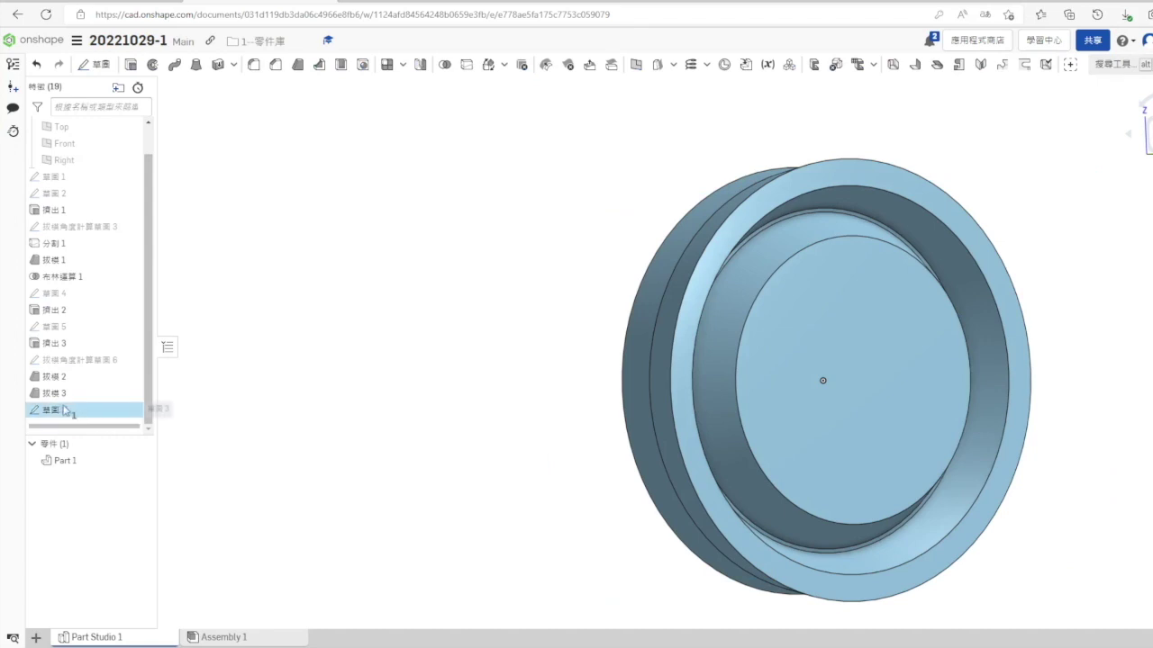
Start a new sketch on the Front plane and view it face-on with the part sectioned along that plane
right_click(79, 165)
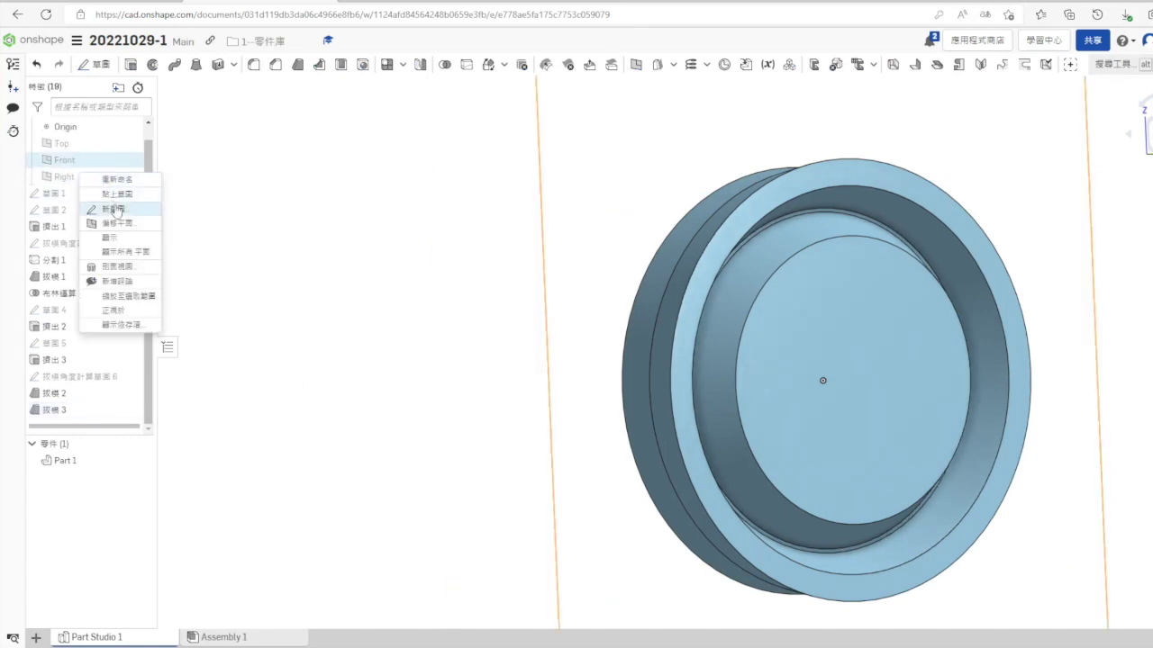
left_click(116, 210)
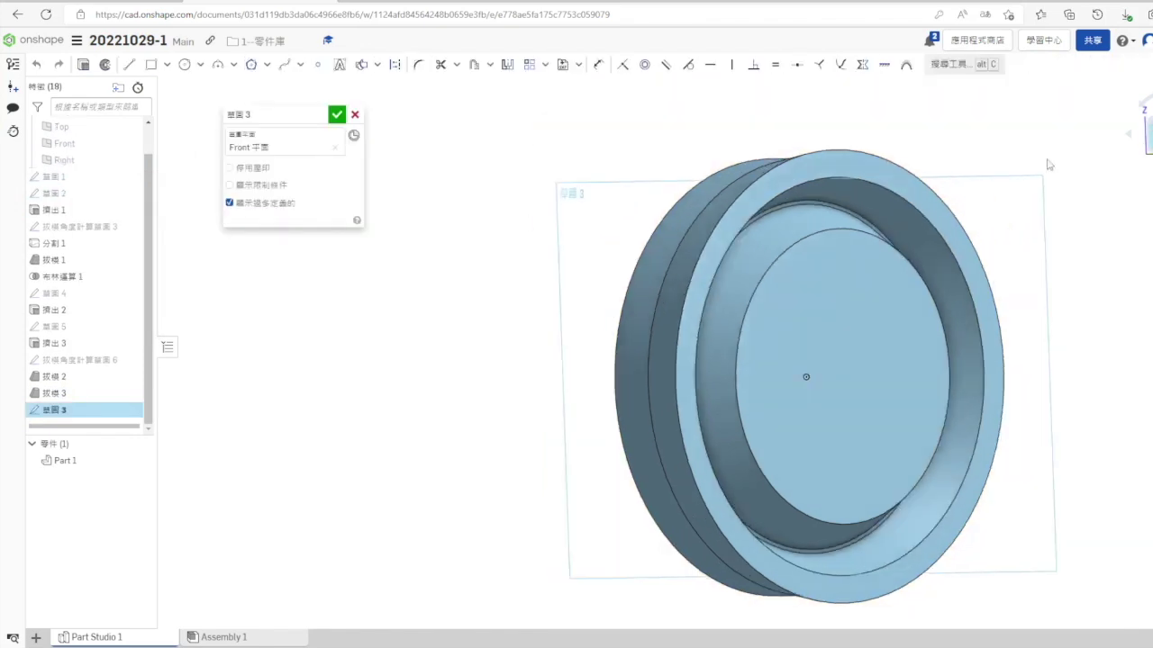
scroll(780, 200, "down", 1)
left_click(1151, 178)
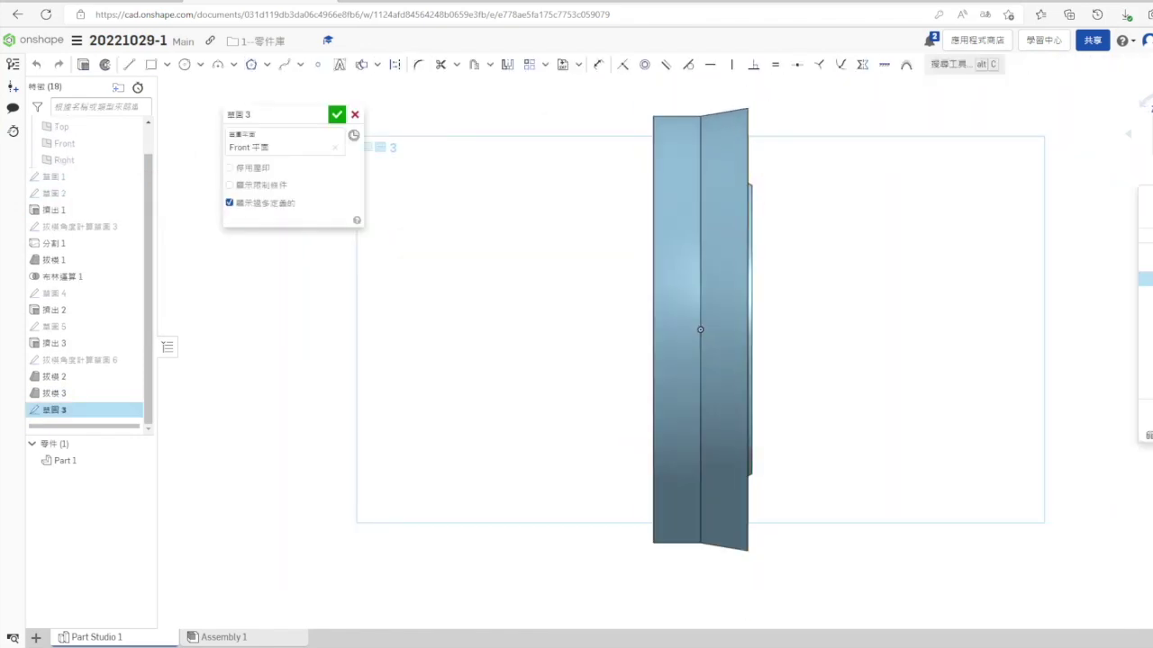
left_click(1145, 436)
left_click(297, 115)
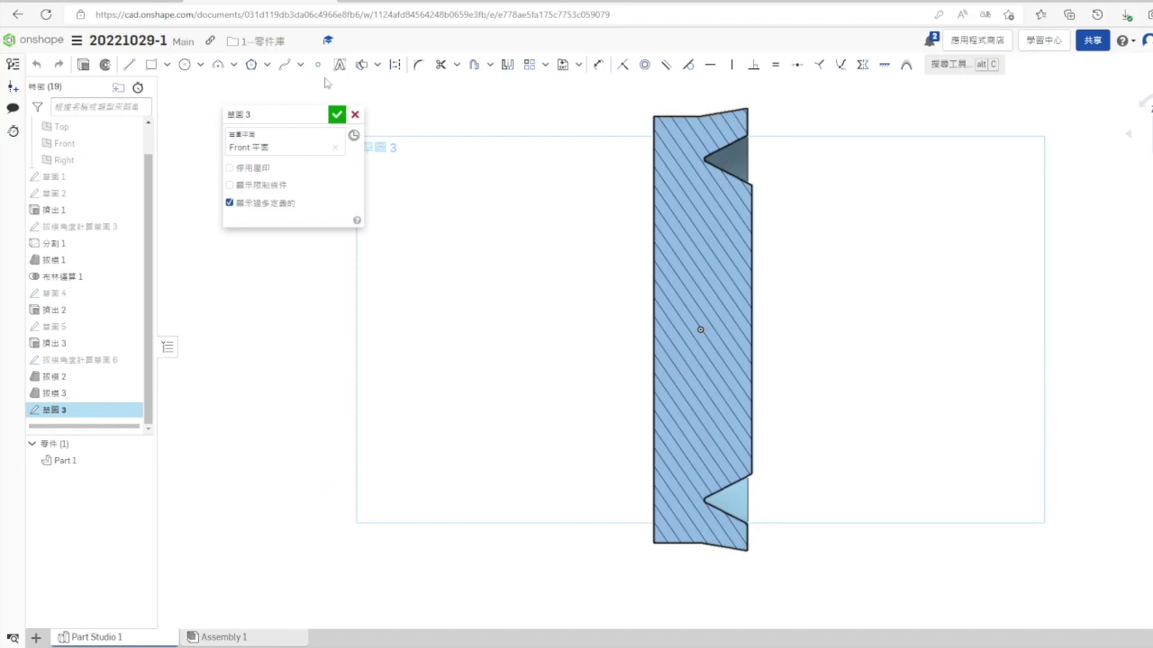
Draw a circle beside the V groove and try to relate its centre to the groove's narrow inner end
left_click(804, 180)
left_click(782, 180)
key("Escape")
scroll(807, 178, "up", 5)
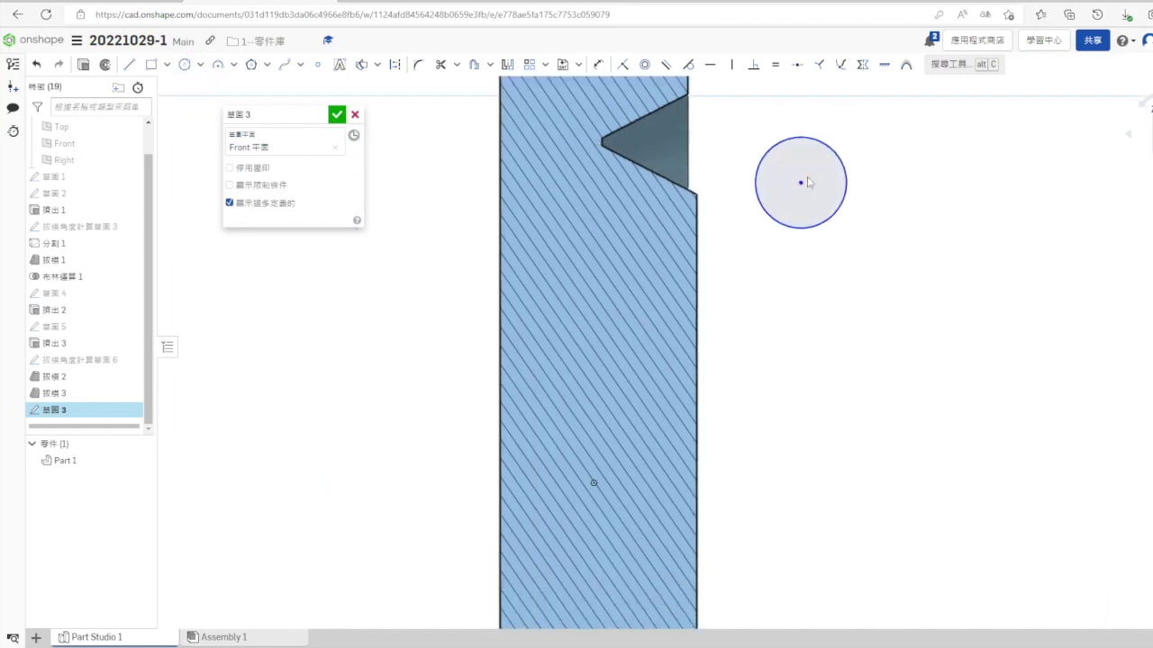
left_click(796, 187)
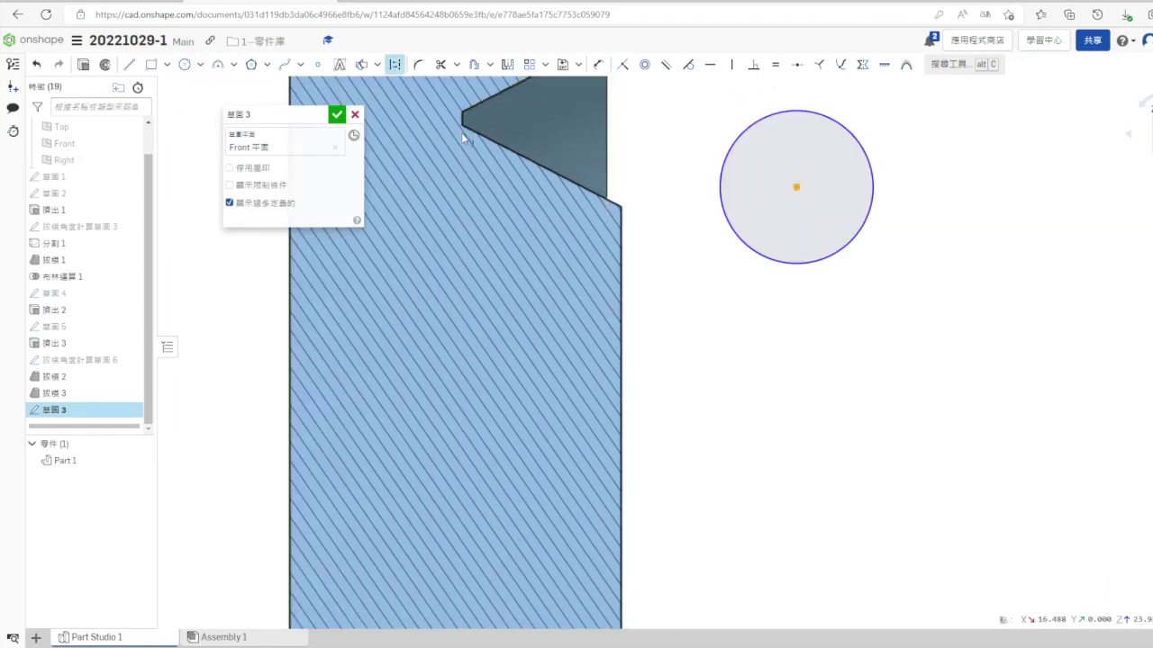
middle_click_drag(458, 109, 450, 127)
scroll(450, 127, "up", 5)
left_click(453, 154)
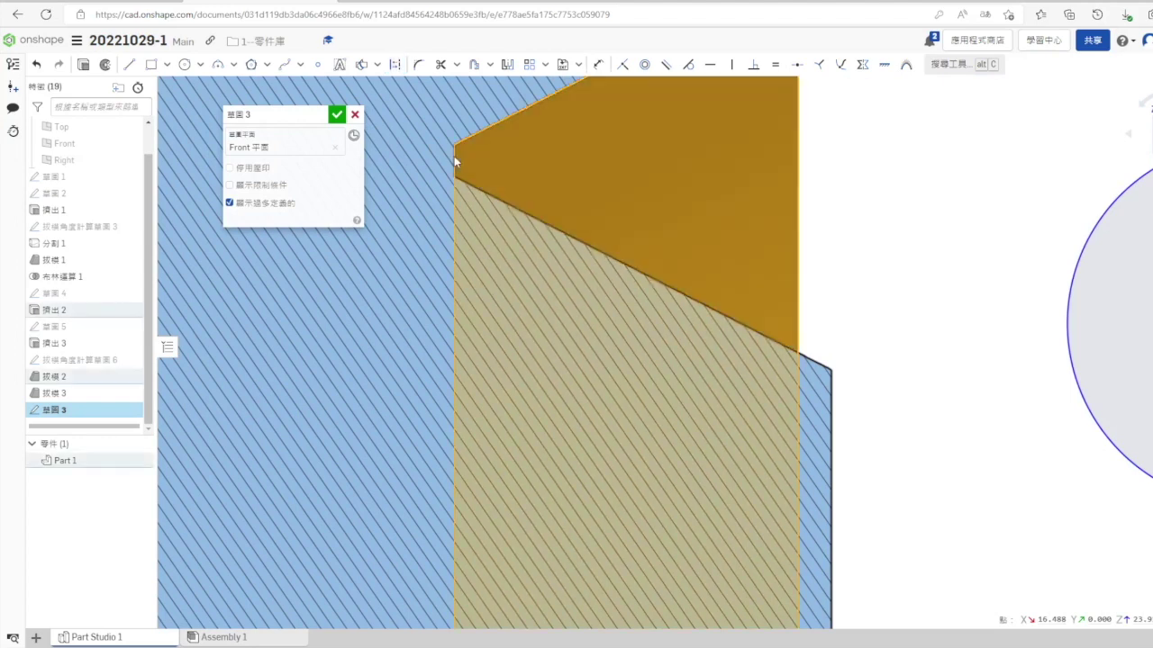
scroll(871, 236, "down", 2)
left_click(871, 235)
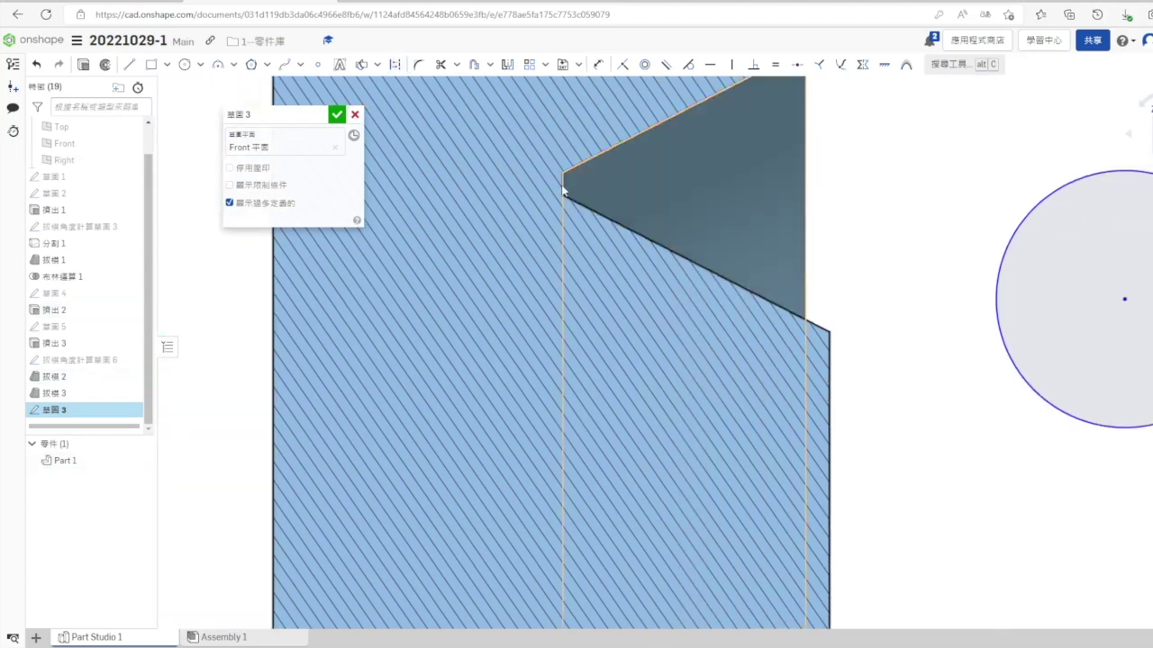
scroll(838, 236, "down", 3)
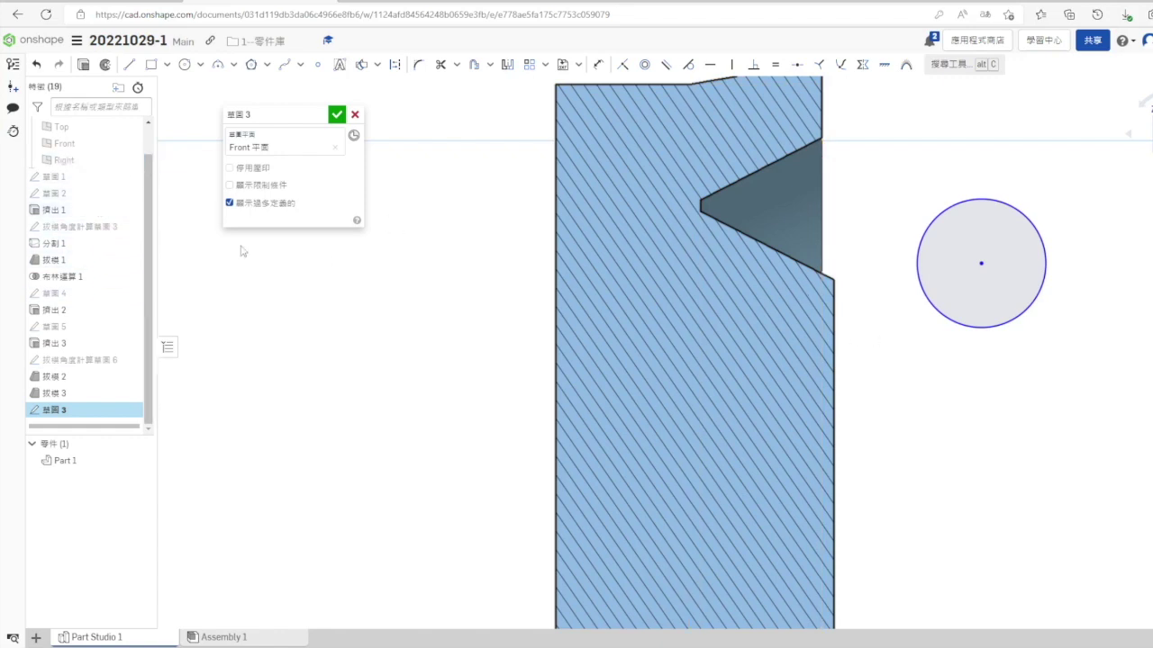
Project the groove's upper flank edge into the sketch with the Use tool
left_click(688, 197)
left_click(215, 297)
left_click(129, 160)
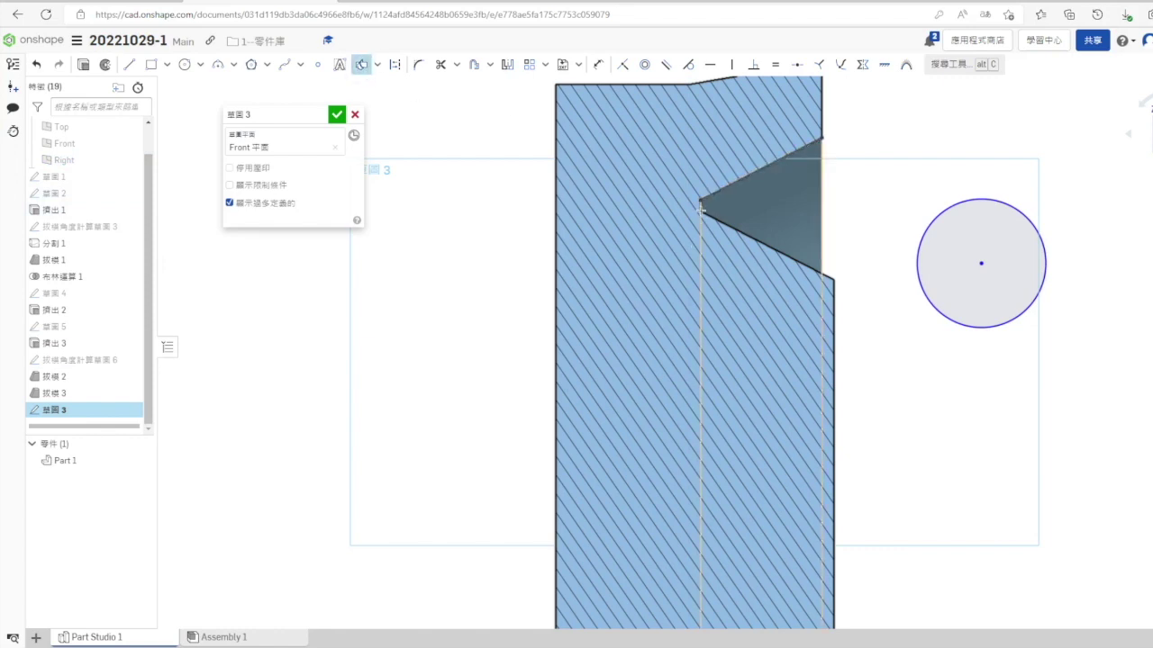
key("Escape")
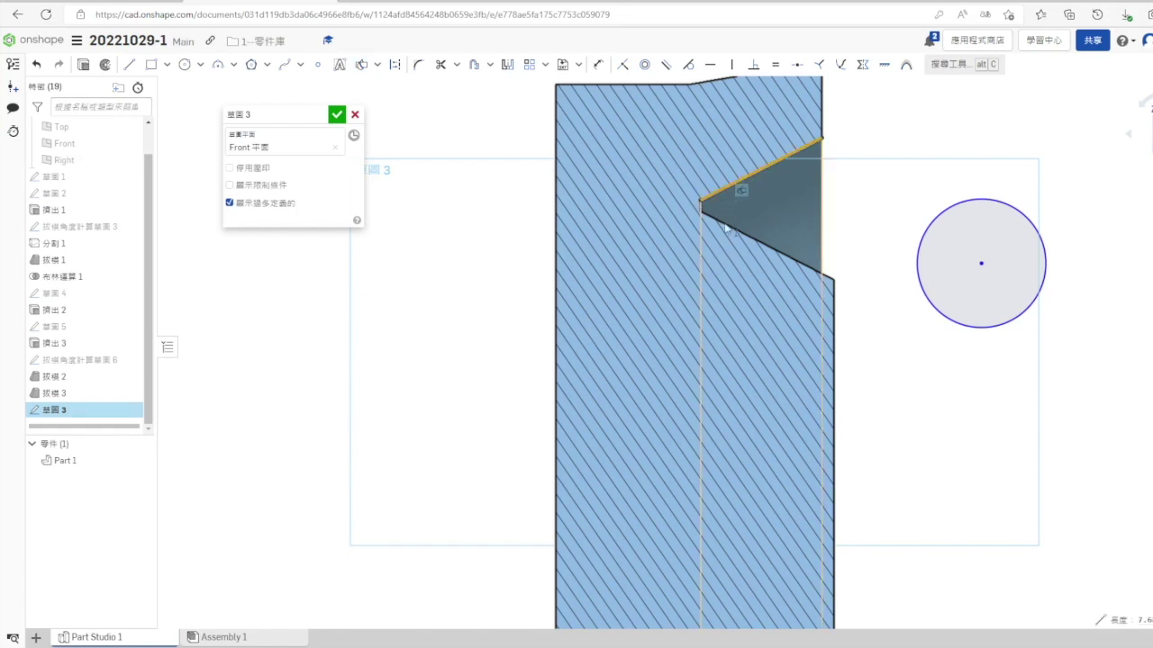
scroll(676, 396, "down", 3)
right_click_drag(896, 452, 866, 453)
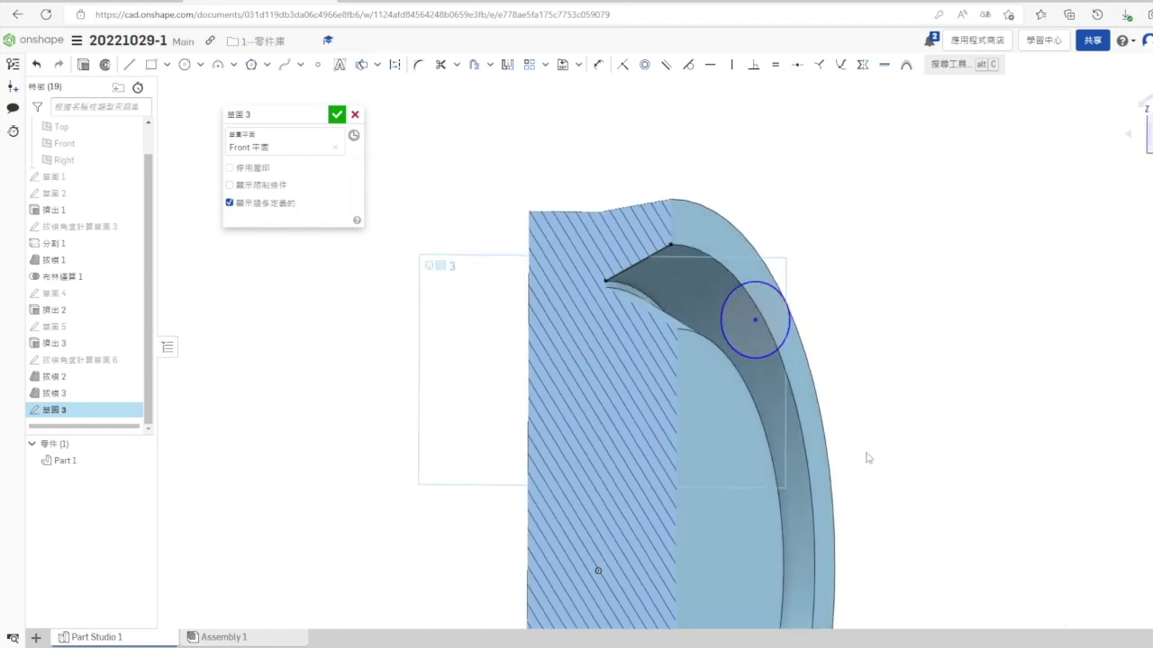
scroll(620, 394, "down", 3)
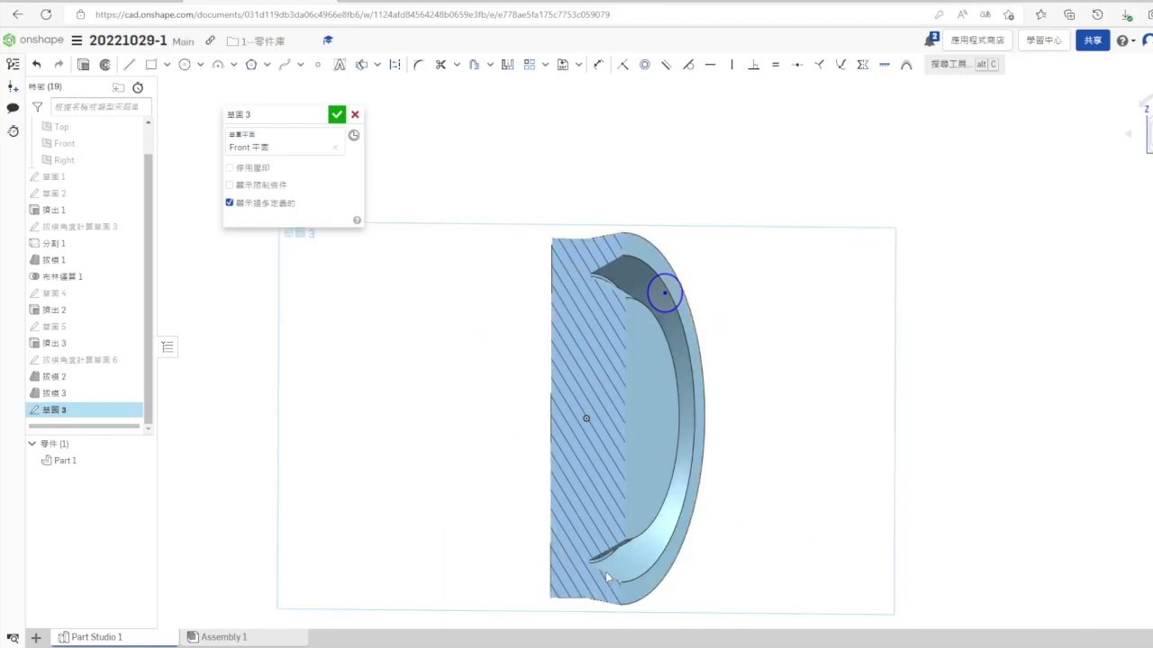
Examine the narrow flat at the groove's inner end close up, both face-on and at an angle
key("n")
scroll(973, 149, "up", 5)
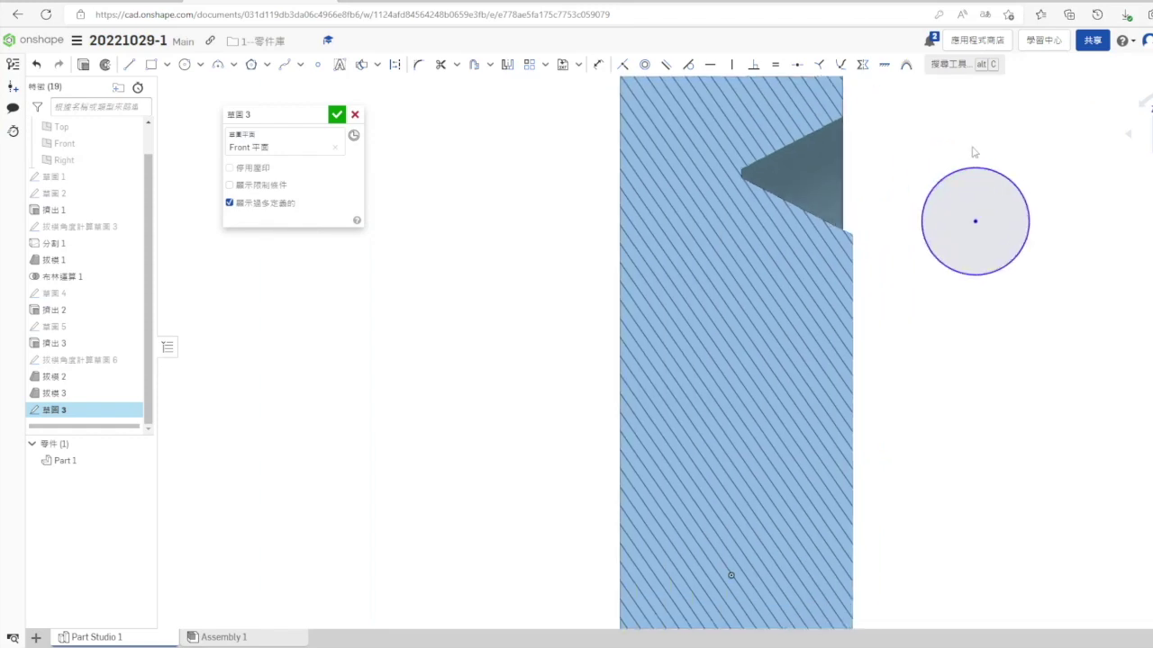
key("u")
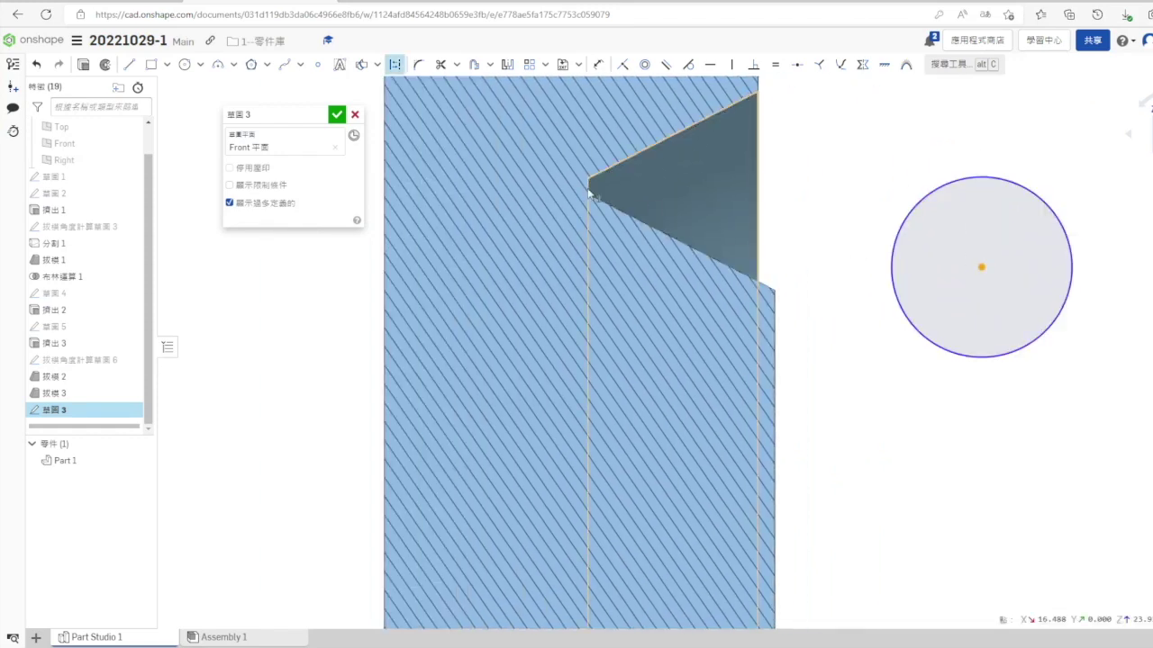
mouse_move(767, 304)
right_mouse_down()
mouse_move(805, 298)
mouse_move(532, 185)
mouse_move(489, 150)
right_mouse_up()
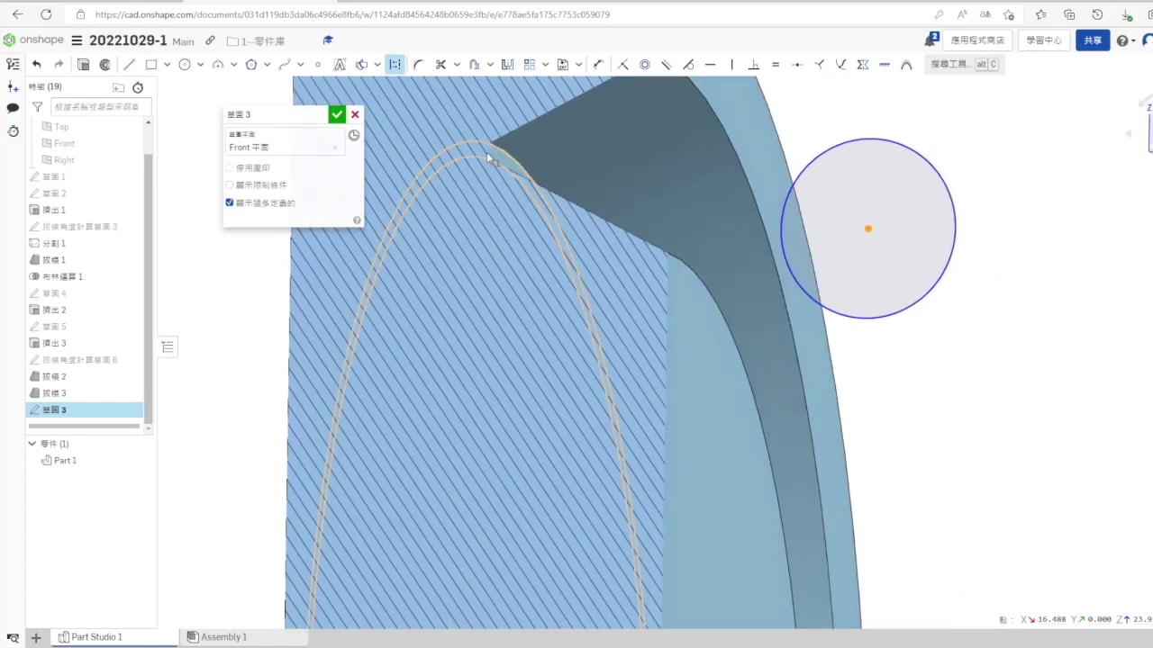
scroll(488, 151, "up", 5)
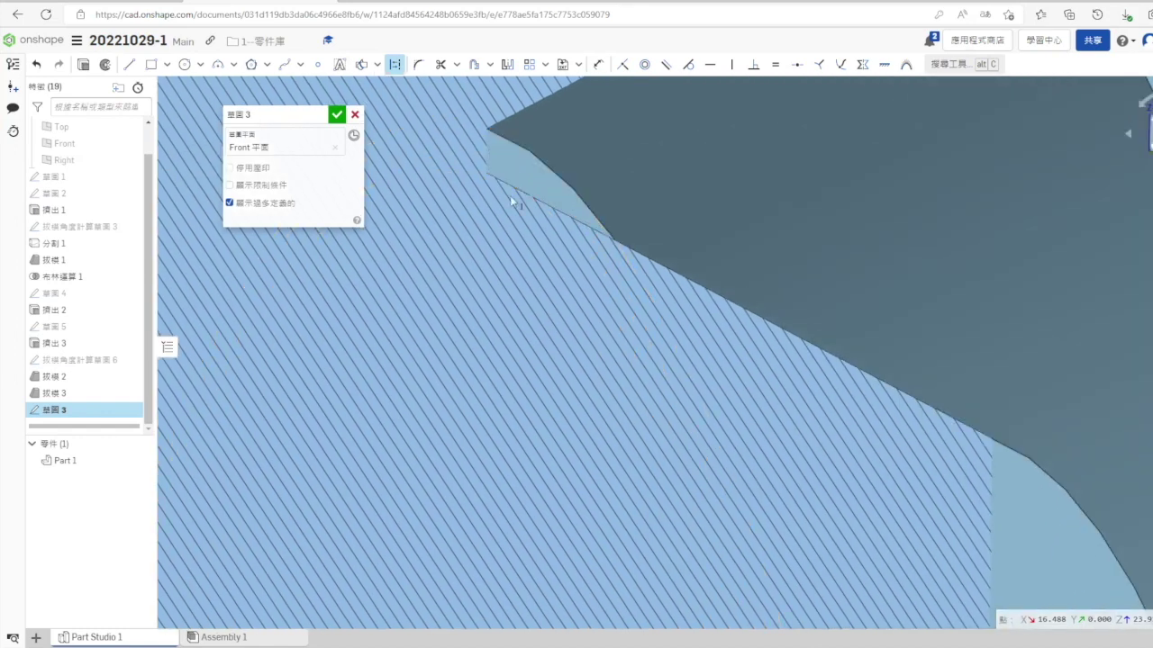
scroll(510, 198, "down", 3)
scroll(1060, 144, "down", 3)
scroll(888, 165, "up", 1)
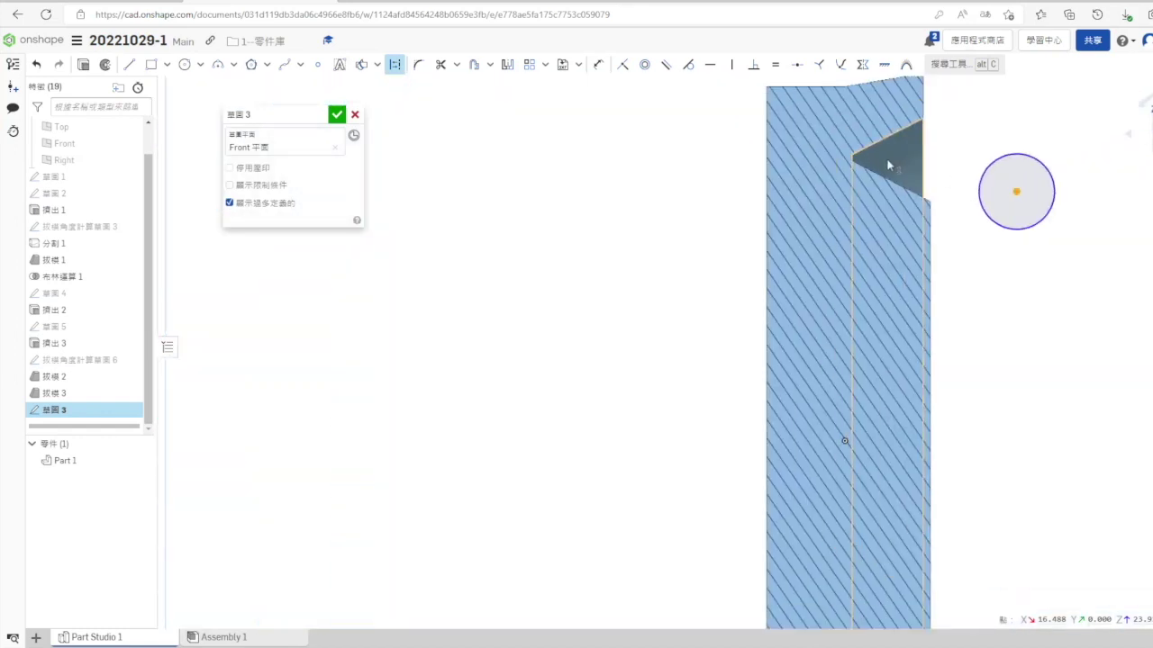
Show the groove's draft-angle calculation sketch, try pairing the circle's centre with the point on the groove's inner end, and accept the circle sketch
left_click(129, 64)
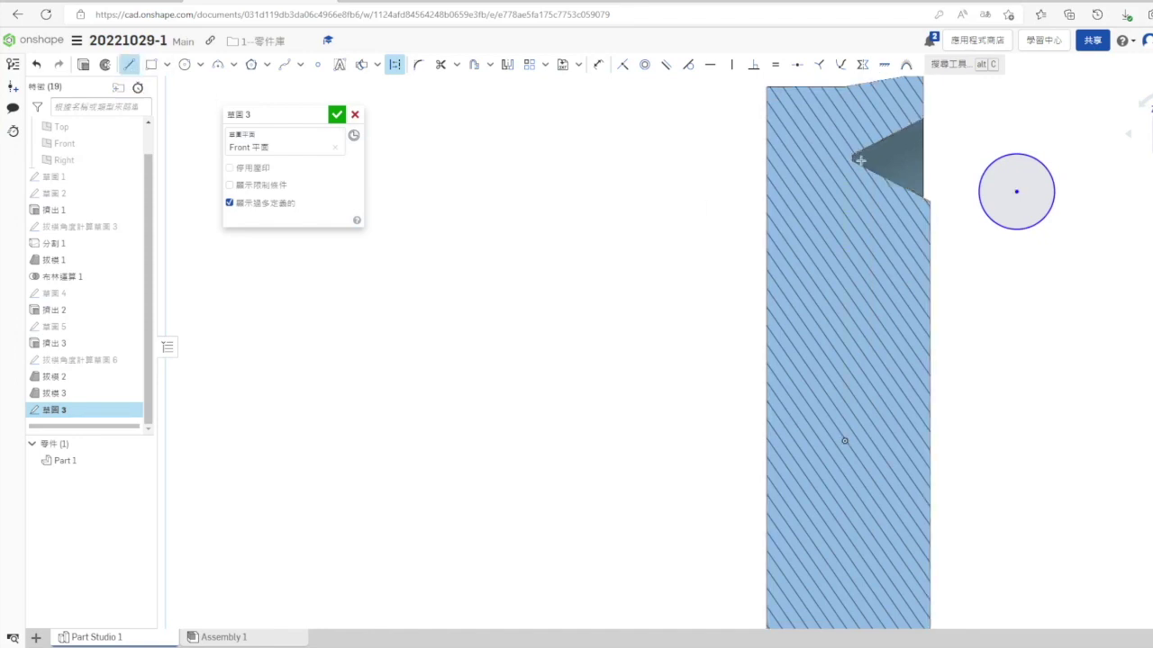
key("Escape")
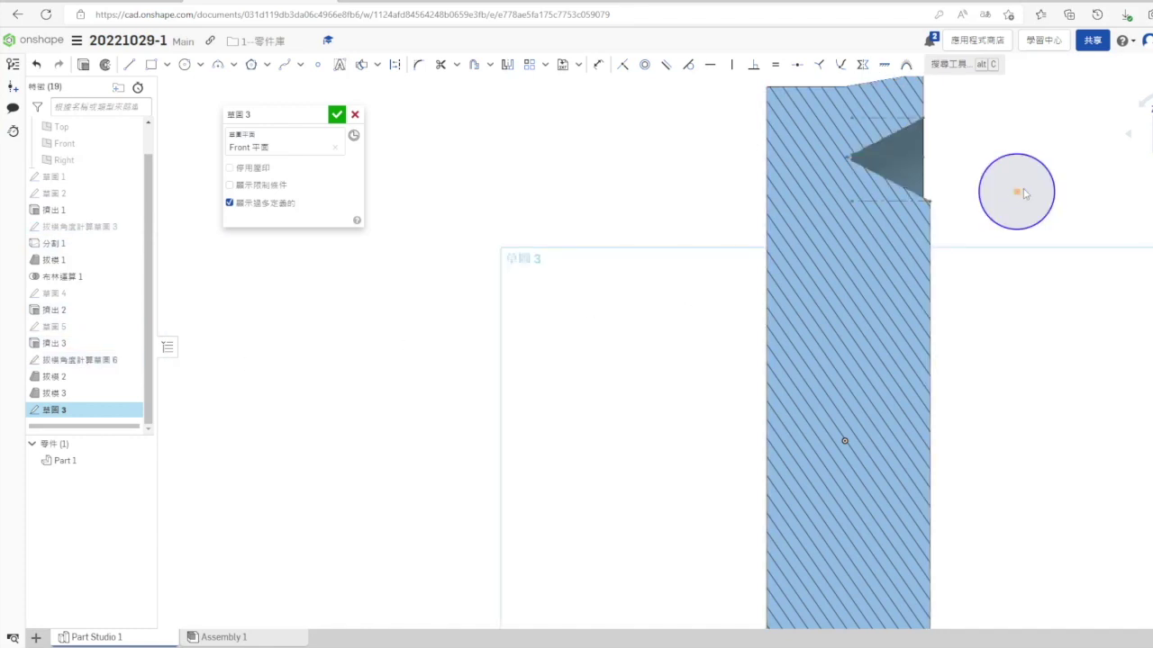
scroll(1011, 198, "up", 4)
left_click(1131, 258)
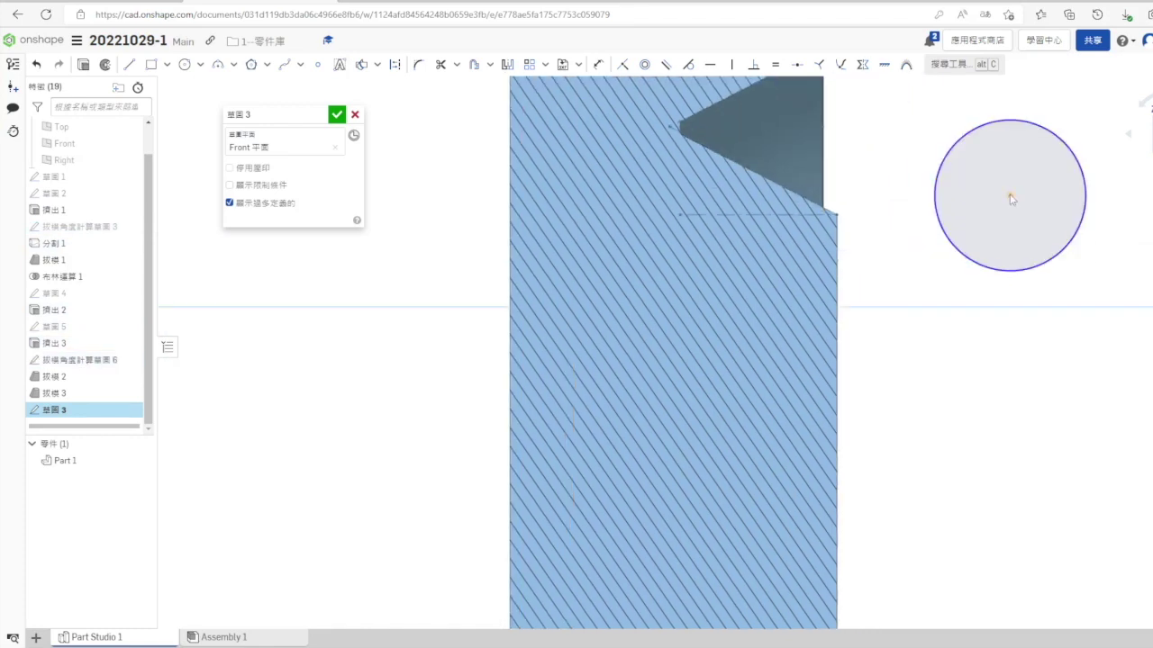
left_click(1010, 196)
scroll(676, 120, "up", 6)
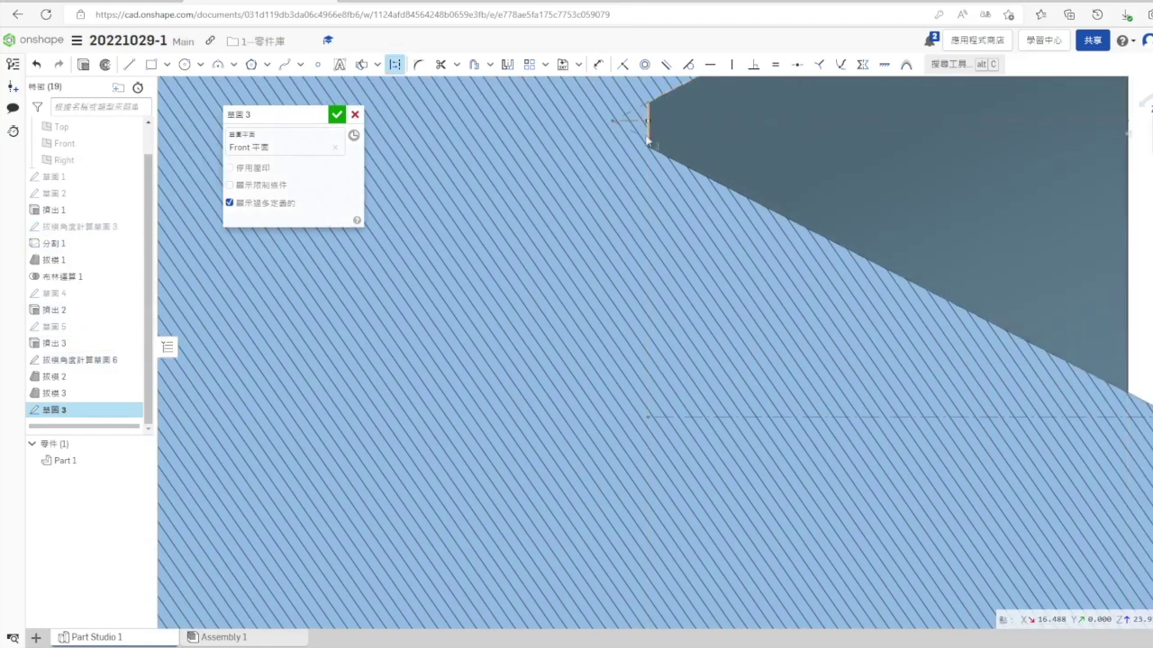
left_click(649, 120)
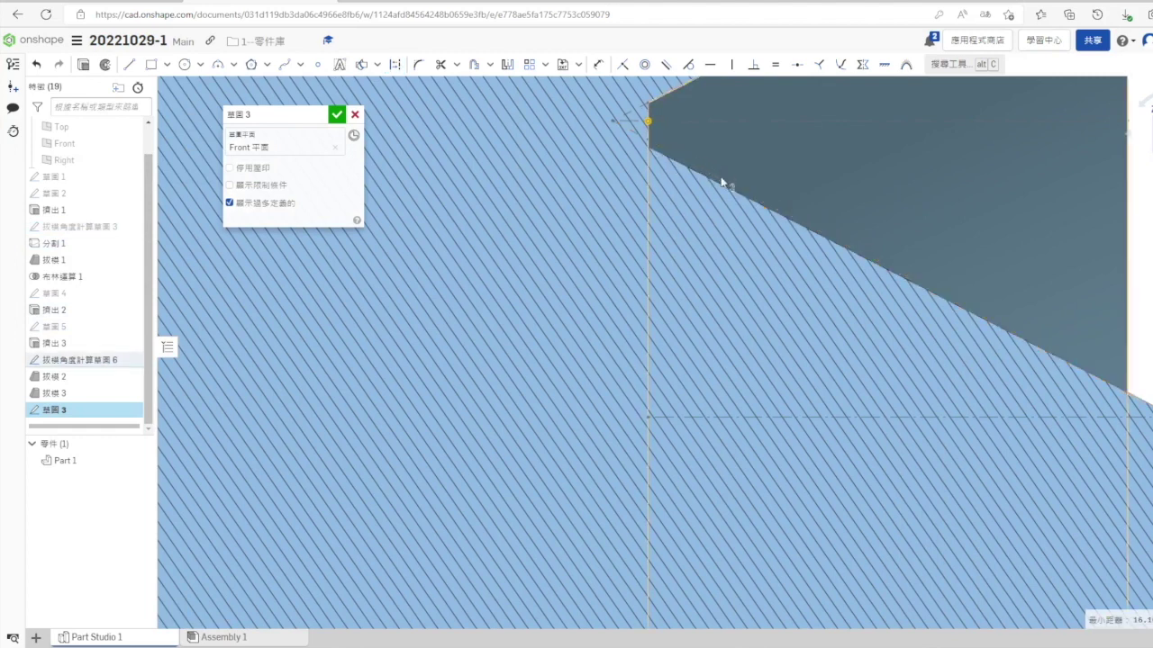
scroll(645, 257, "down", 5)
left_click(336, 115)
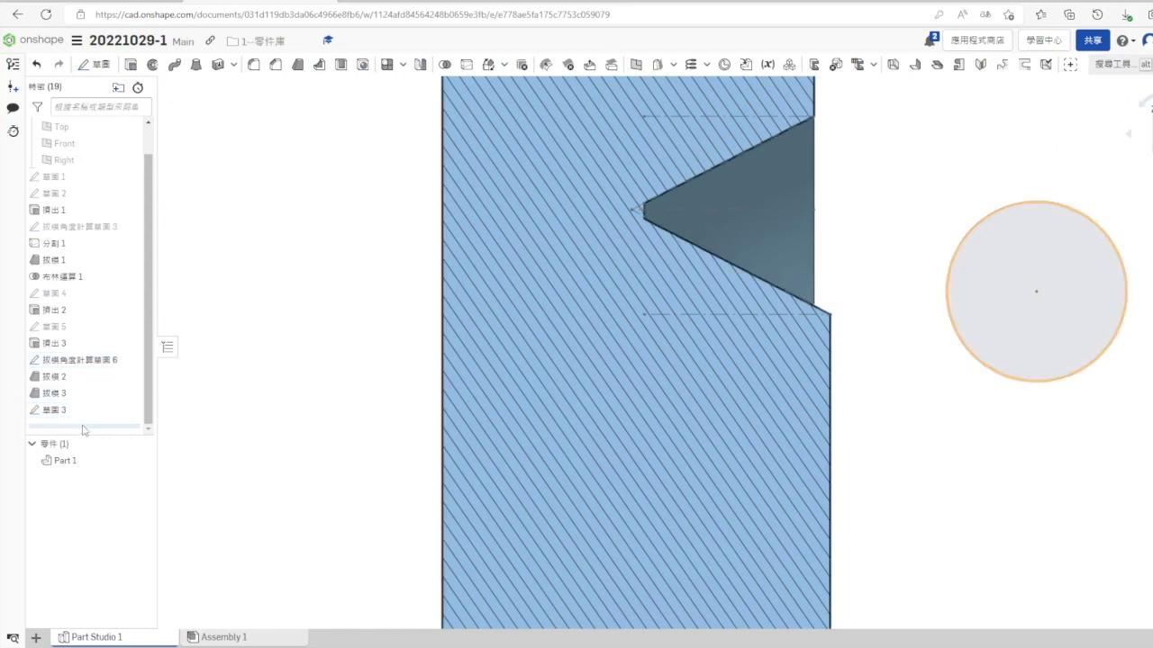
Edit the groove's draft-angle calculation sketch to dimension the angle between the lower flank line and the lower horizontal construction line
right_click(90, 362)
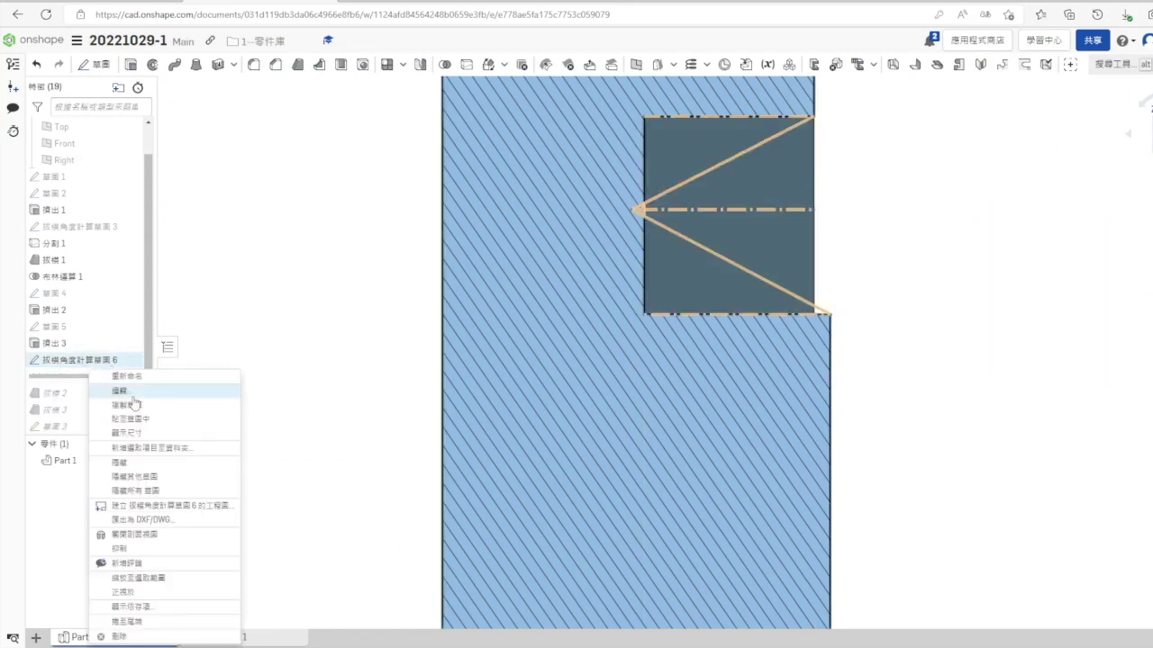
left_click(119, 391)
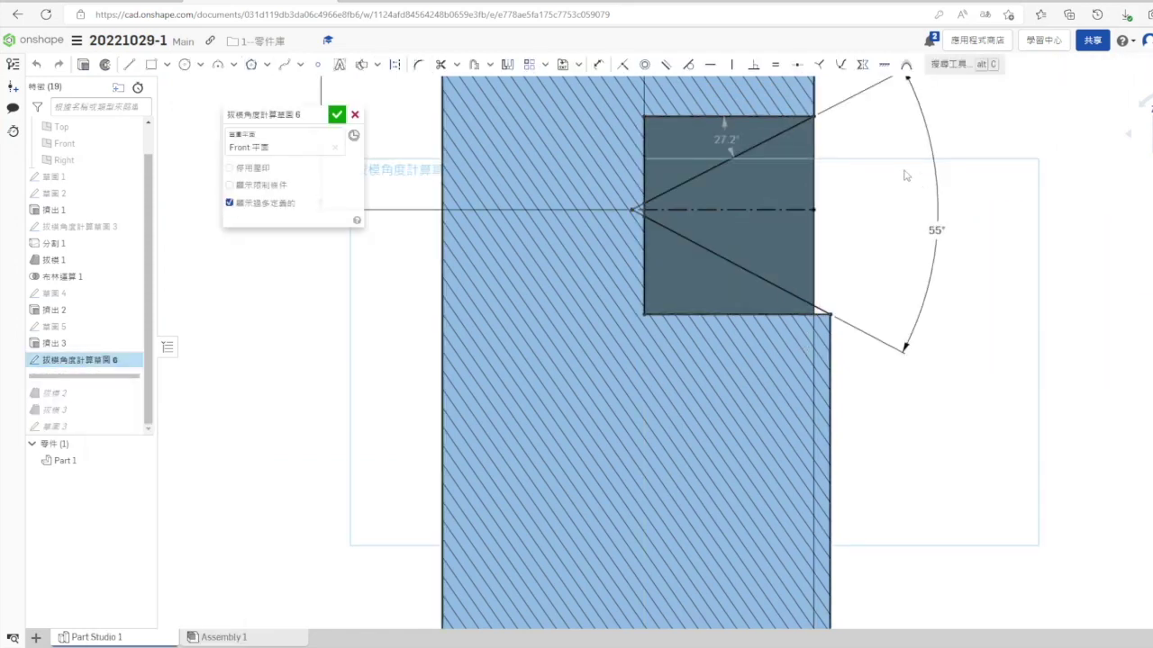
left_click(598, 64)
left_click(711, 251)
left_click(714, 312)
left_click(721, 300)
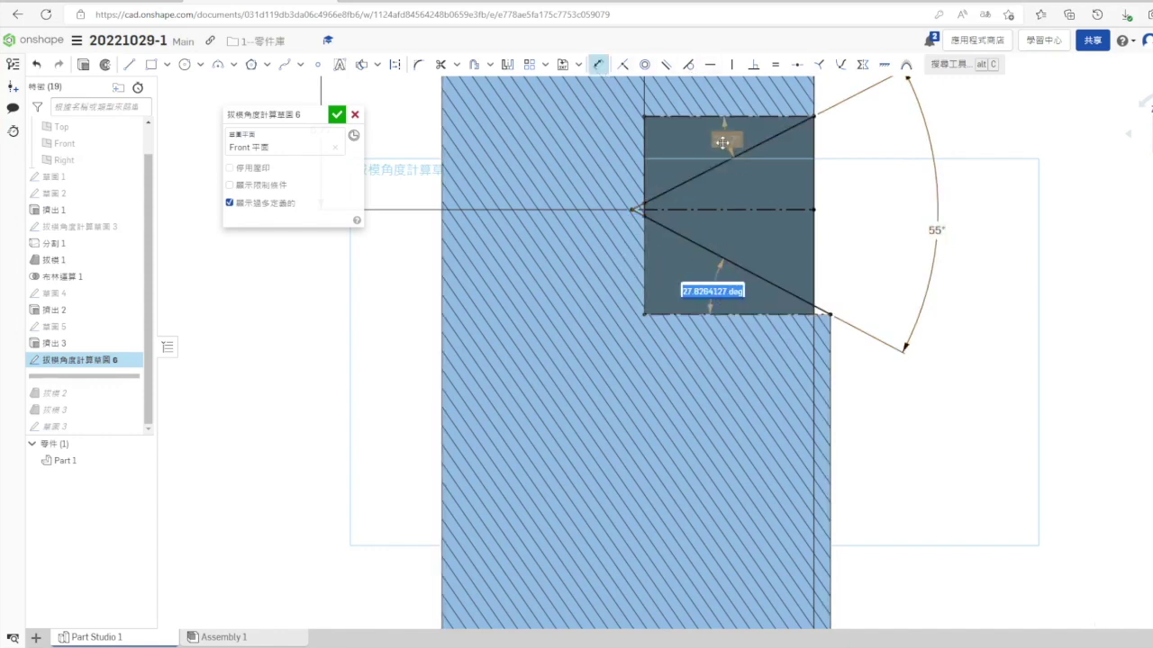
left_click(726, 290)
key("Return")
left_click(336, 115)
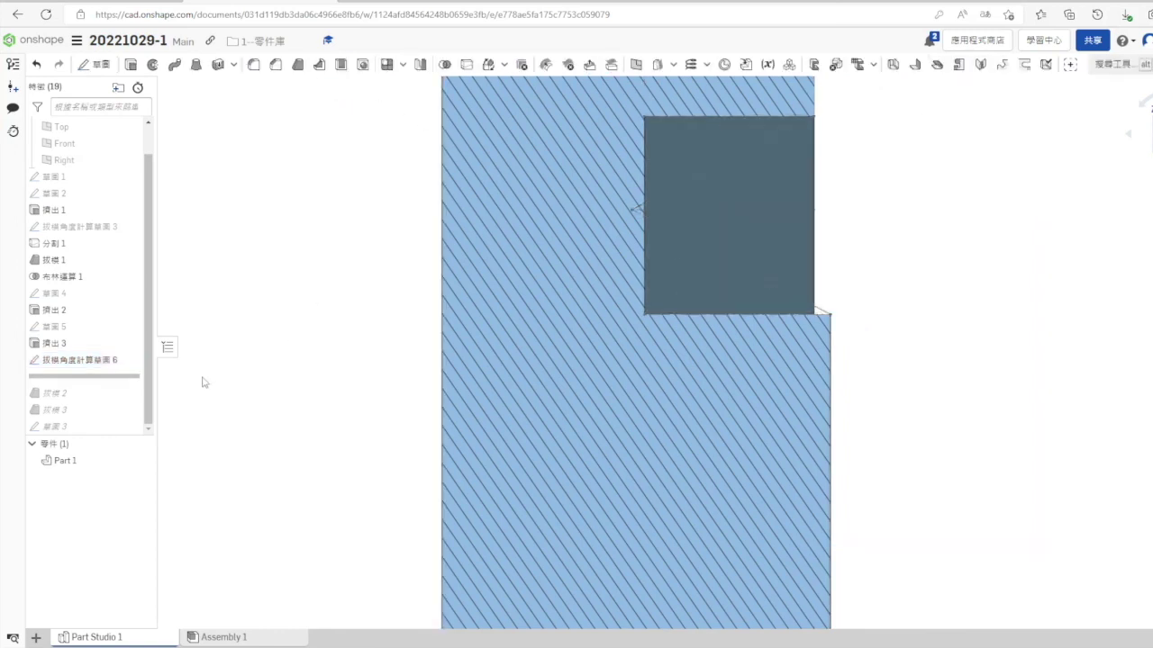
Roll the history forward past the third draft and set that draft's angle to 27.8264127 deg
left_click_drag(86, 375, 85, 410)
right_click(77, 393)
left_click(101, 417)
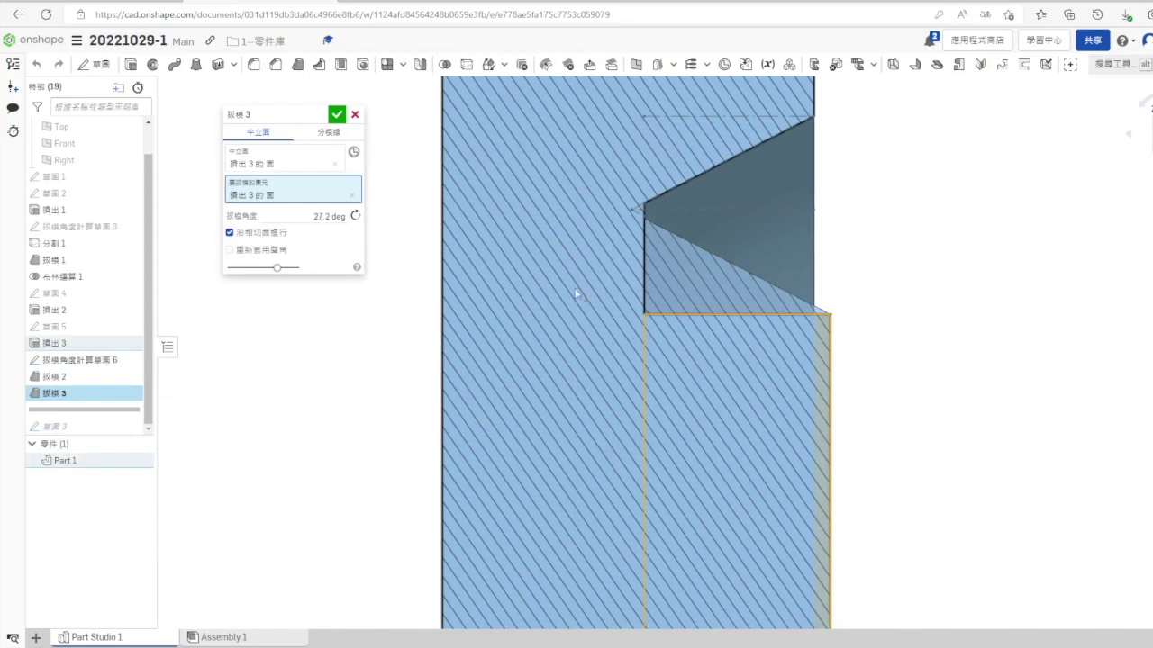
left_click(317, 217)
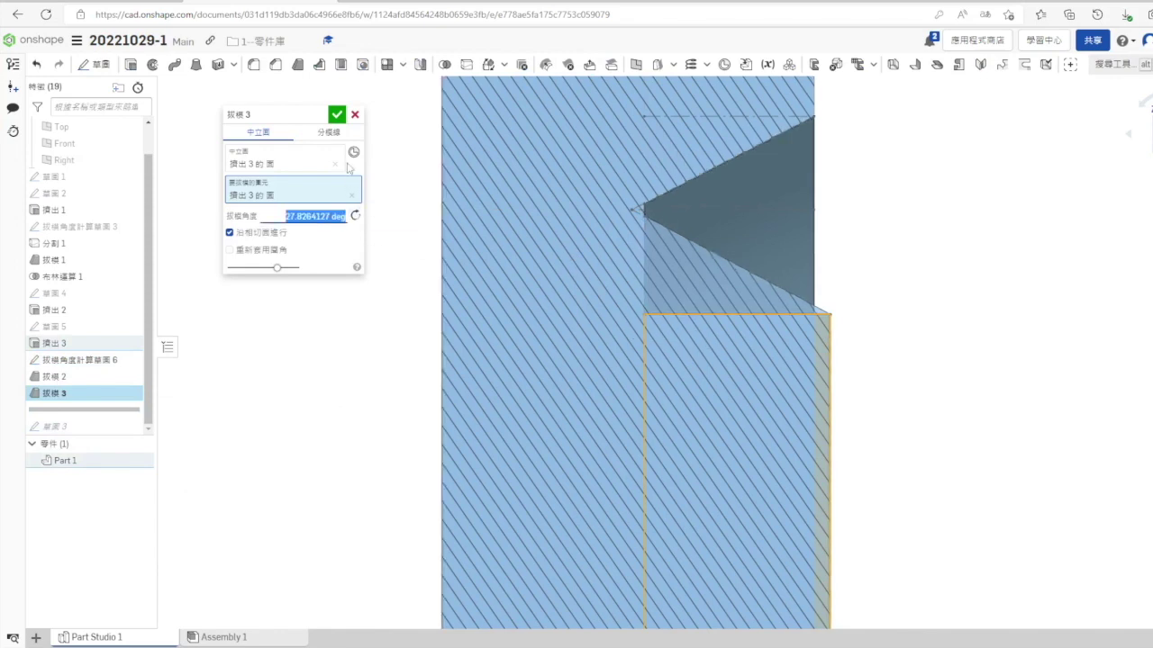
left_click(336, 114)
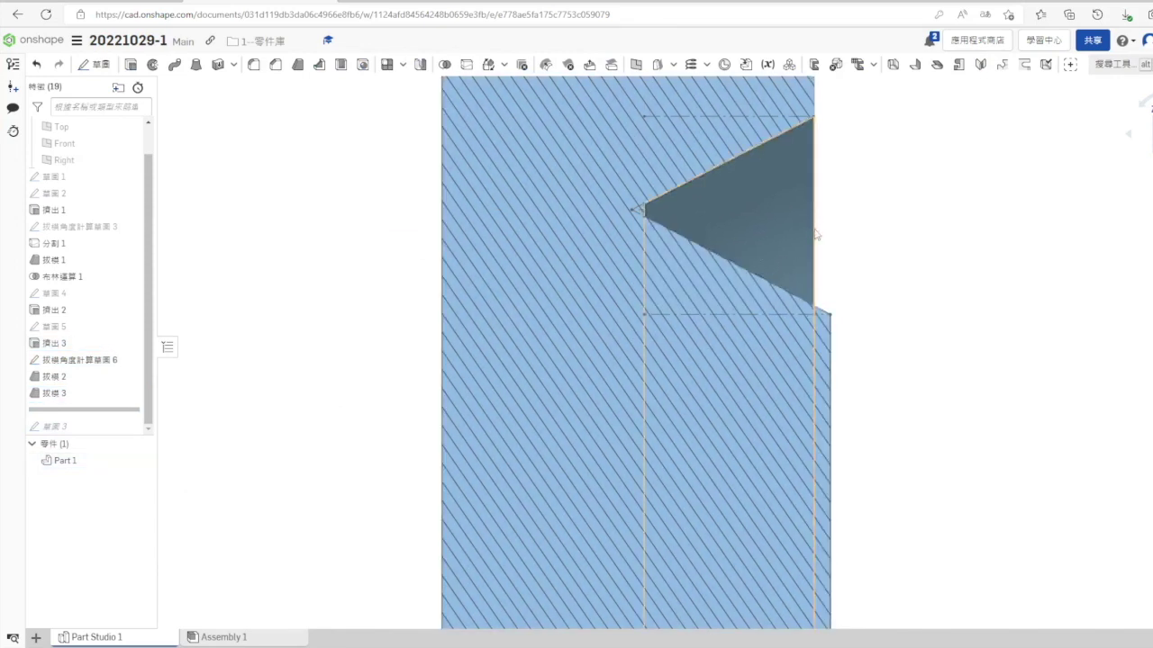
Hide the groove's draft-angle calculation sketch, and delete the circle sketch at the end of the feature history
scroll(792, 233, "up", 3)
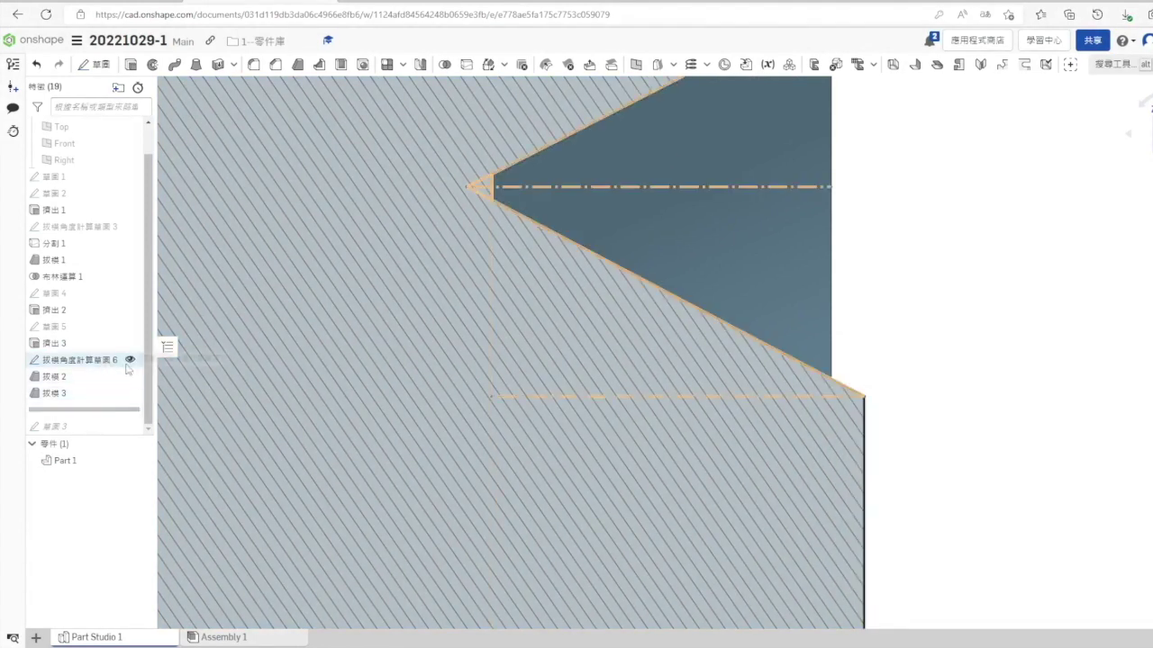
left_click(130, 360)
left_click_drag(90, 411, 85, 427)
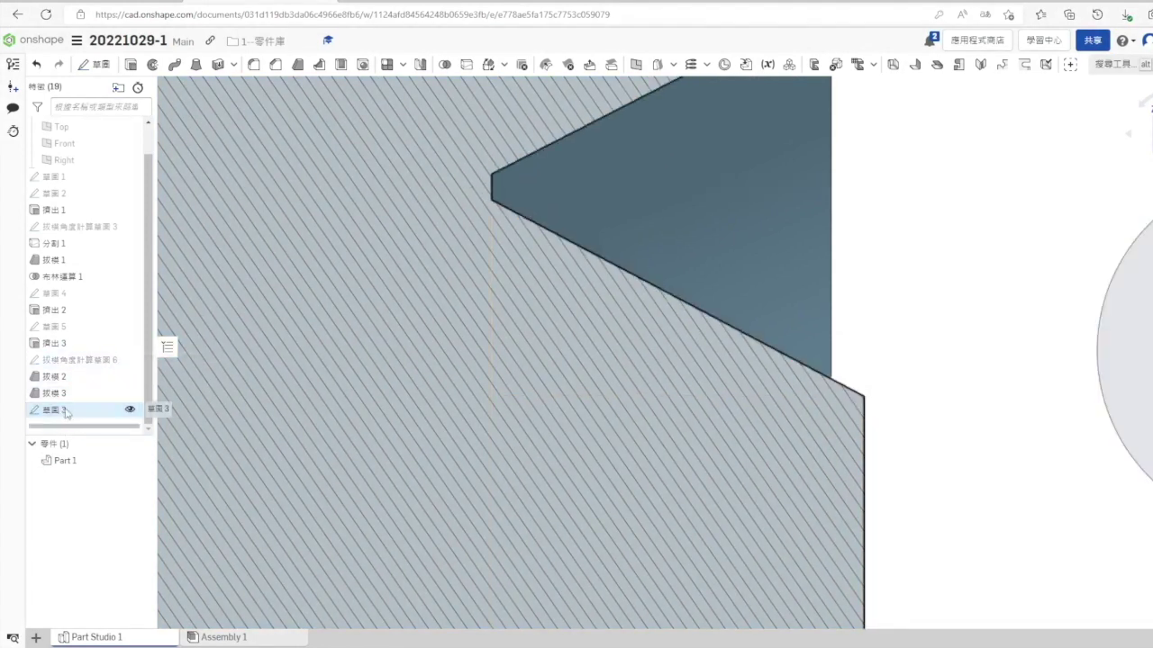
key("Delete")
Start a fillet with a 0.75 mm radius on the upper edge of the V groove's narrow bottom face
scroll(836, 266, "down", 5)
scroll(615, 247, "up", 10)
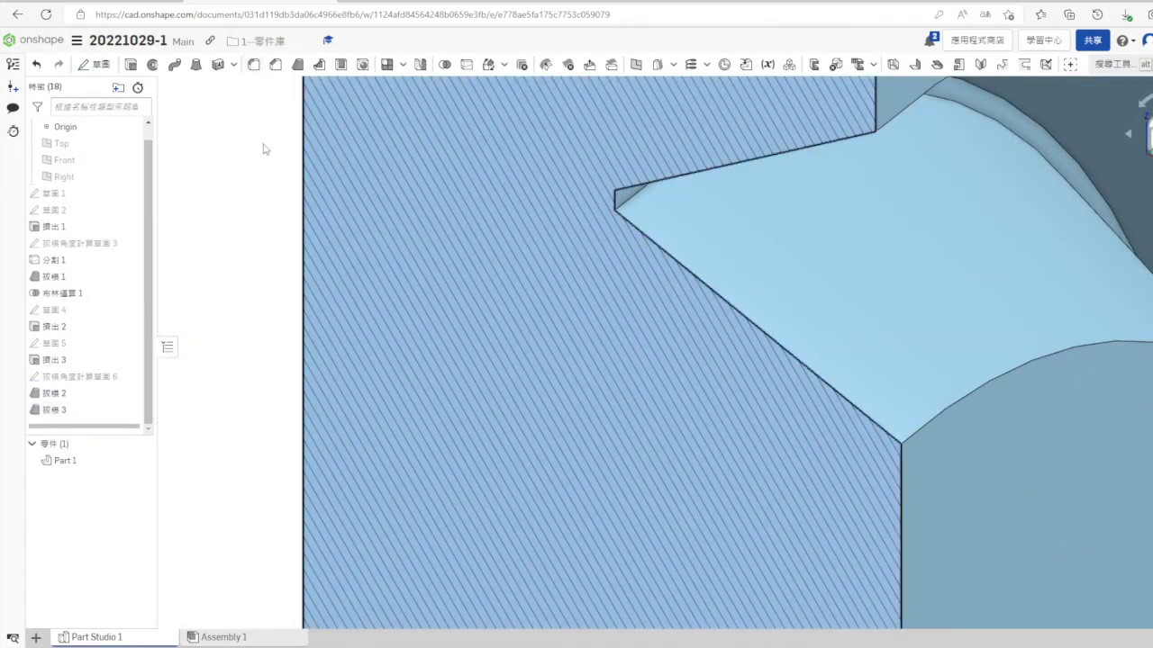
key("shift+f")
left_click(299, 224)
type("0")
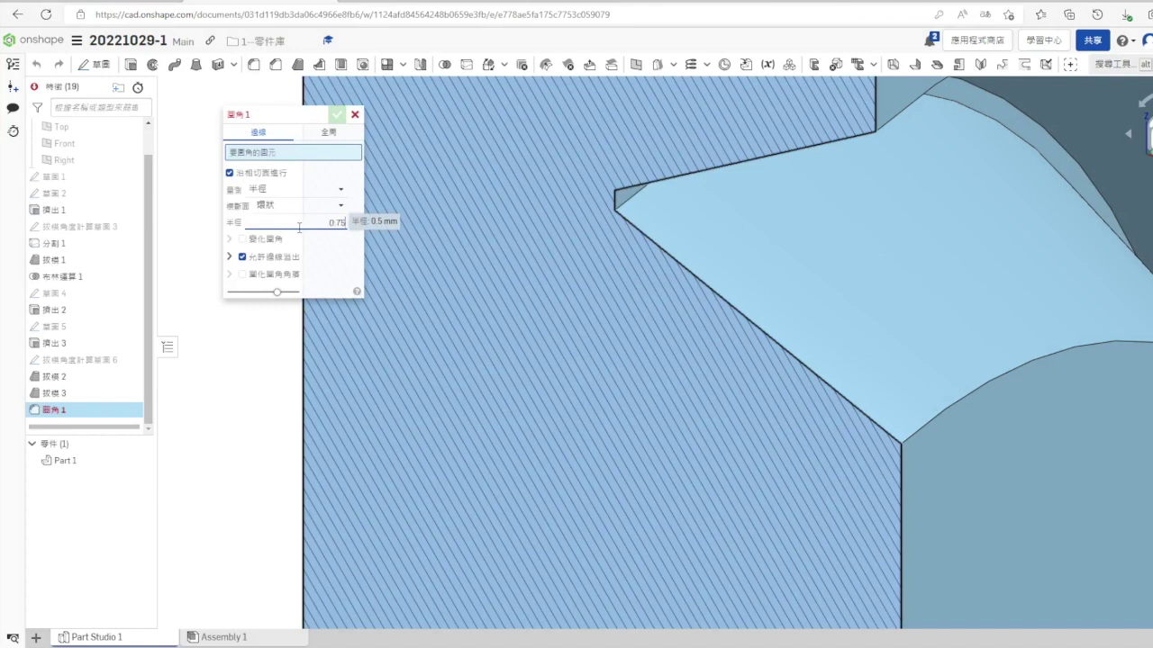
type(".75")
key("Return")
right_click_drag(779, 214, 754, 201)
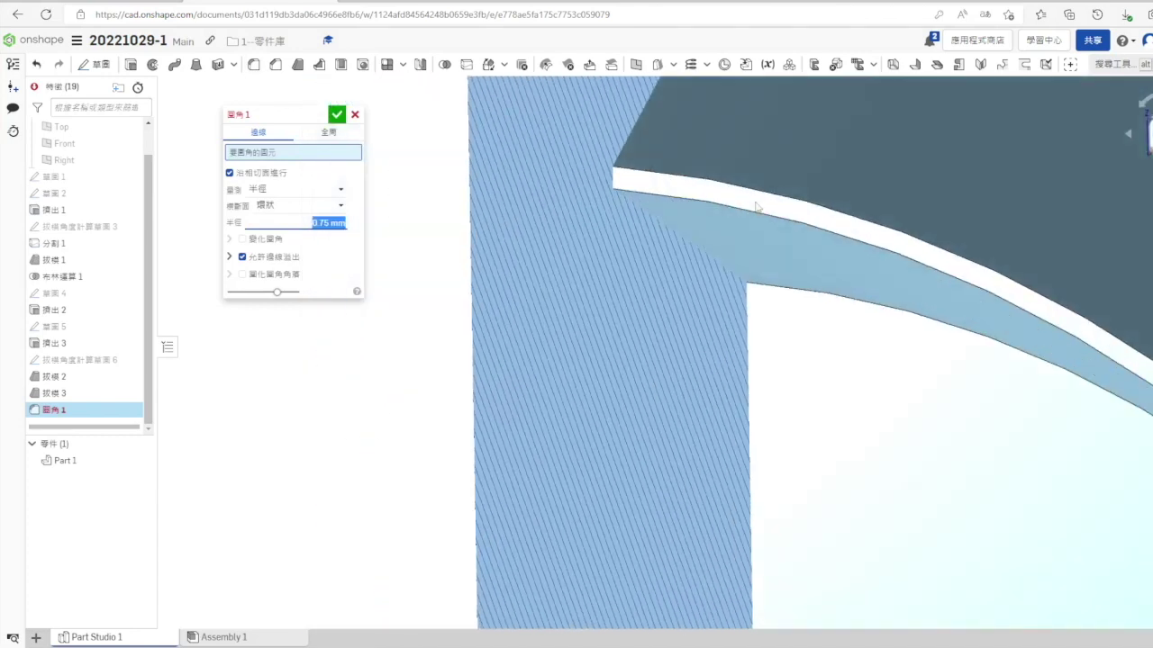
left_click(703, 182)
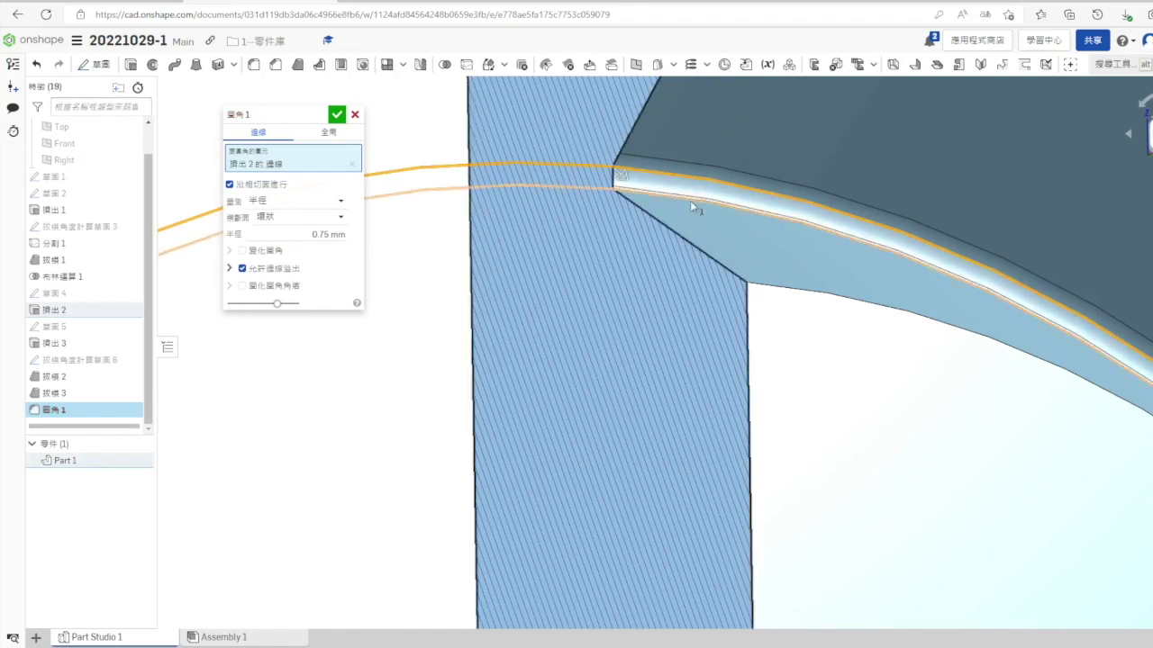
Set the fillet's radius to 0.5 mm and add the lower edge of the groove's bottom face
left_click(313, 236)
type("0.5")
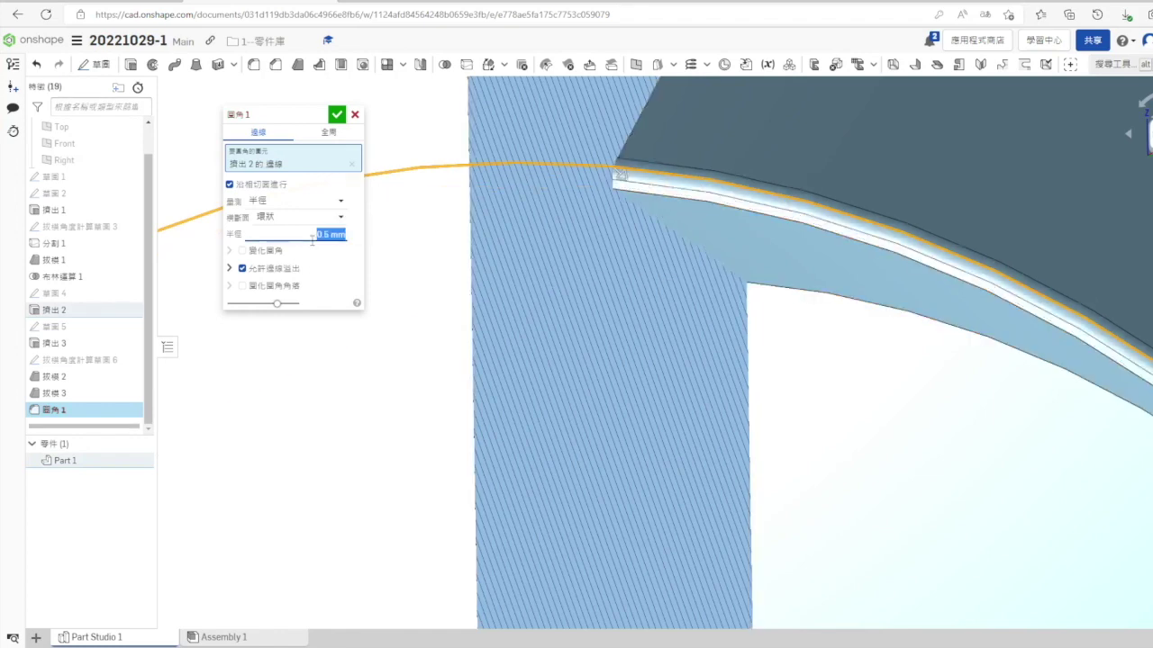
left_click(645, 196)
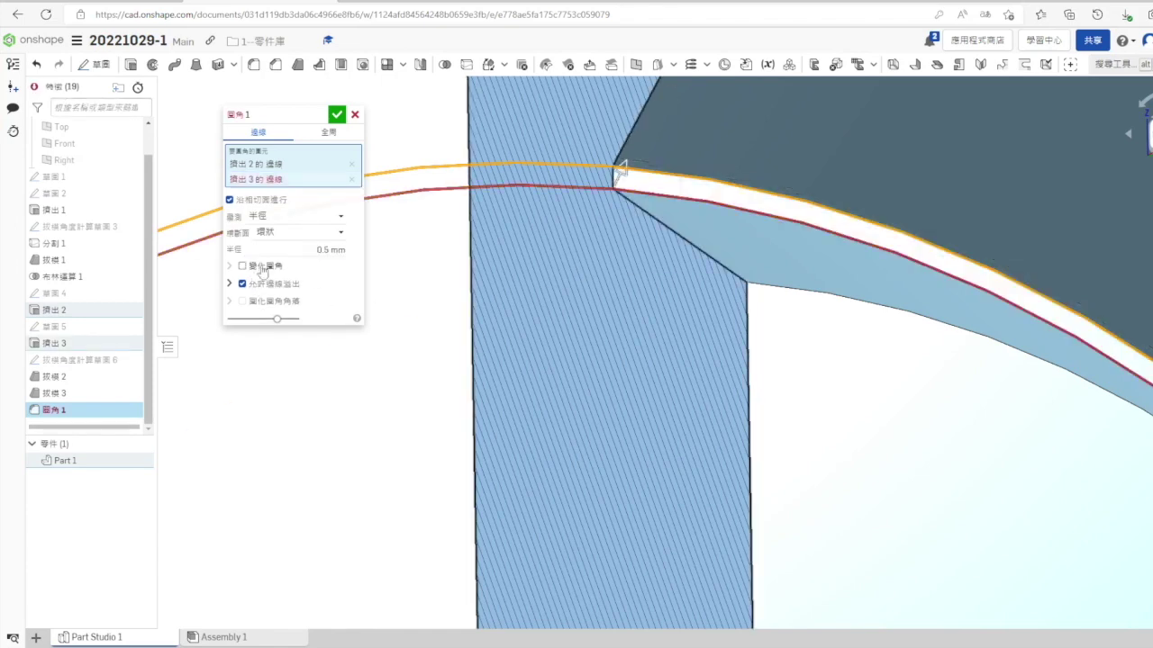
Divide 1.5 by 2 in the calculator, and close the calculator
left_click(297, 248)
left_click(275, 2)
type("1.5/2")
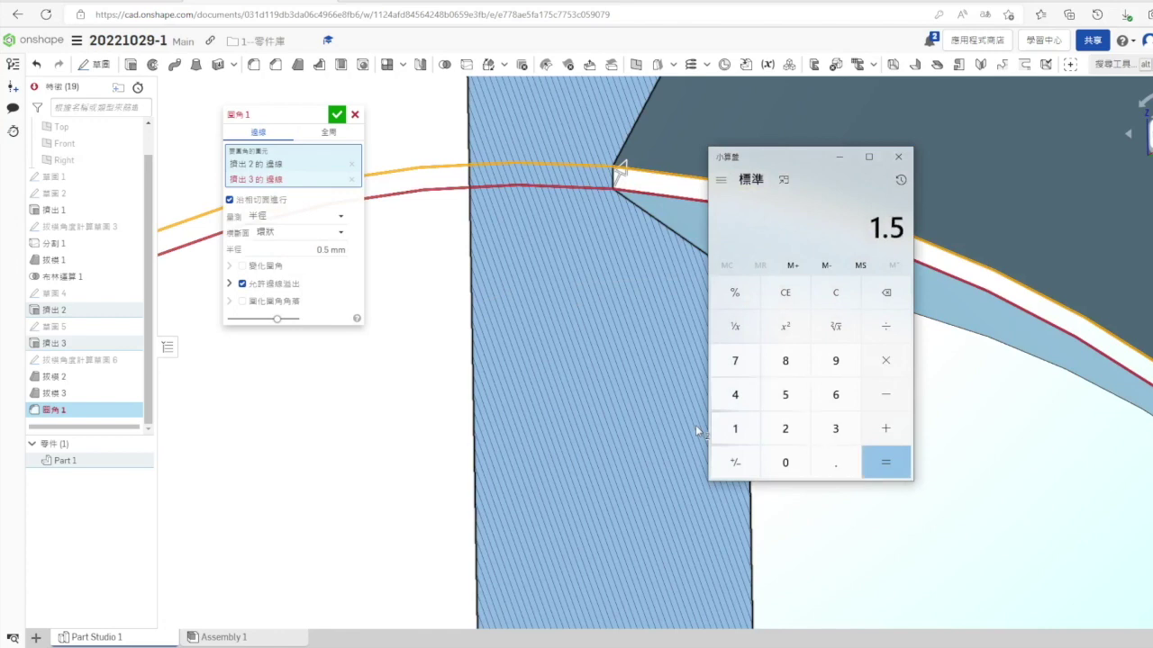
key("Return")
left_click(898, 157)
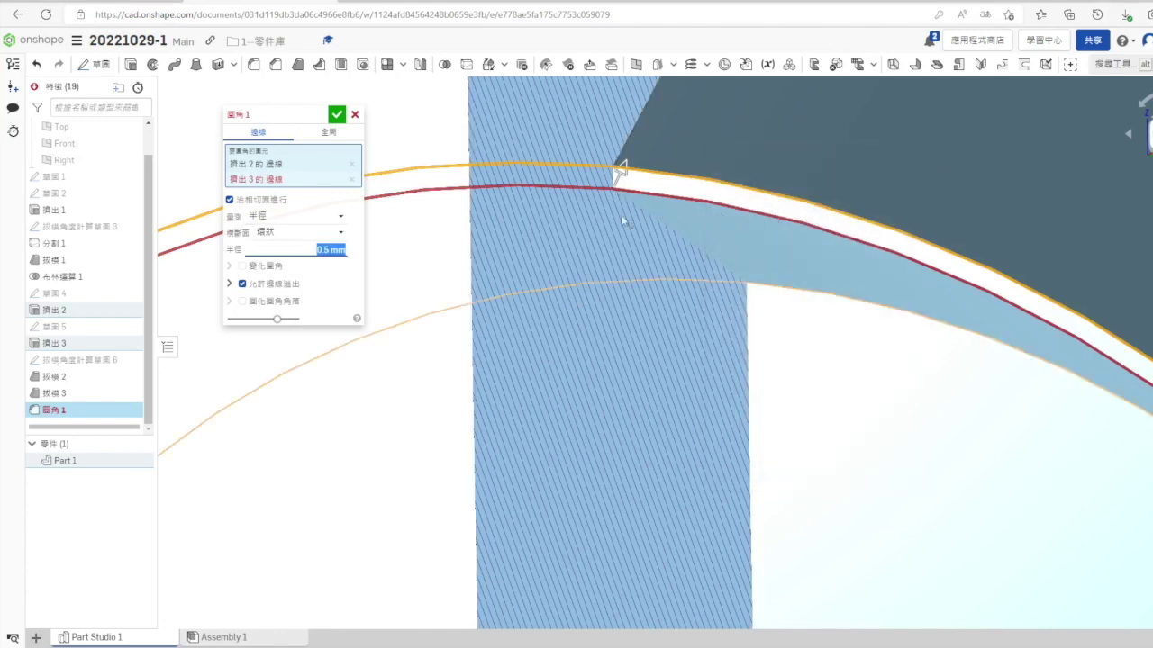
Try a 0.1 mm radius for the groove-bottom fillet, set it to 0.4 mm, and accept the fillet
type("0.1")
key("Return")
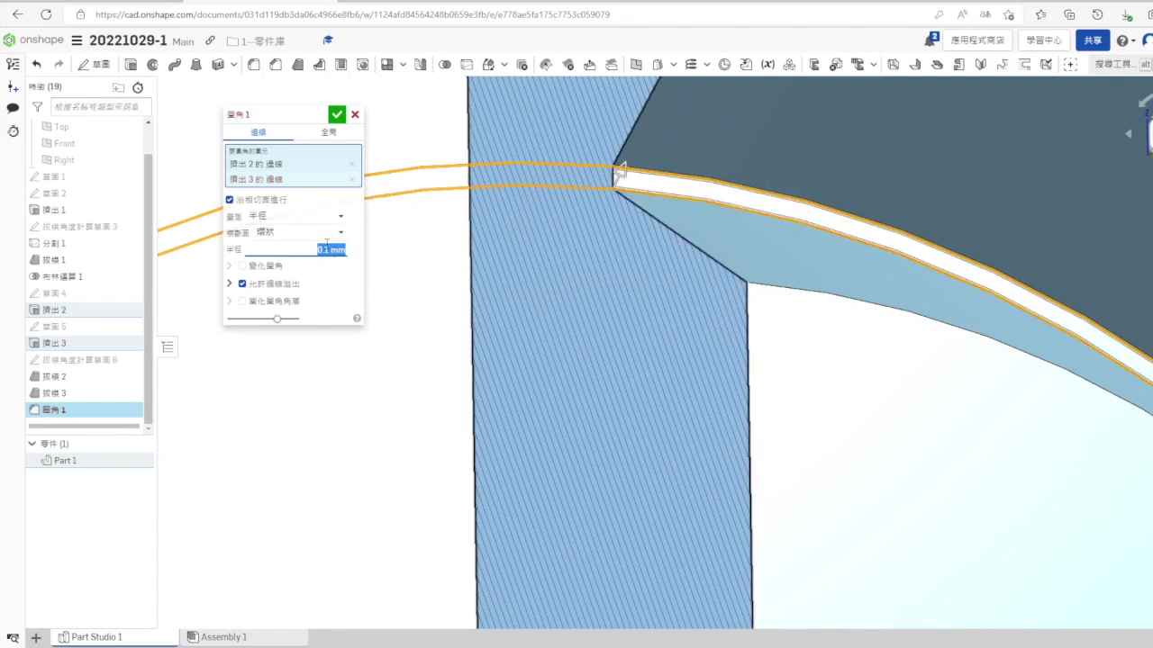
type("d")
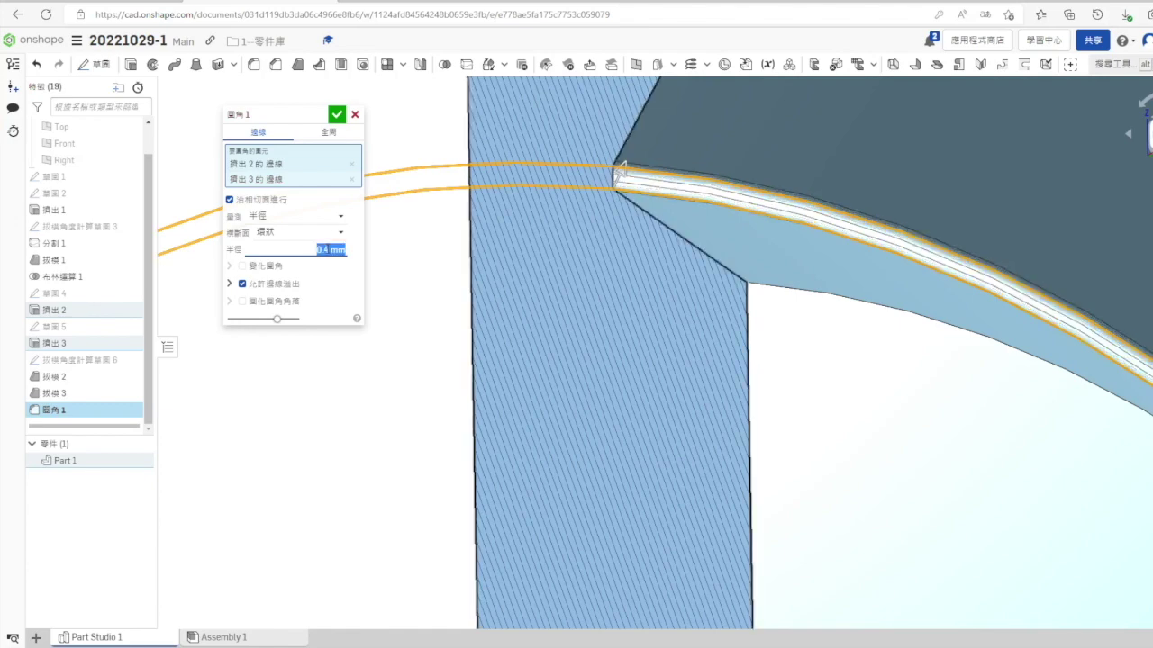
left_click(335, 120)
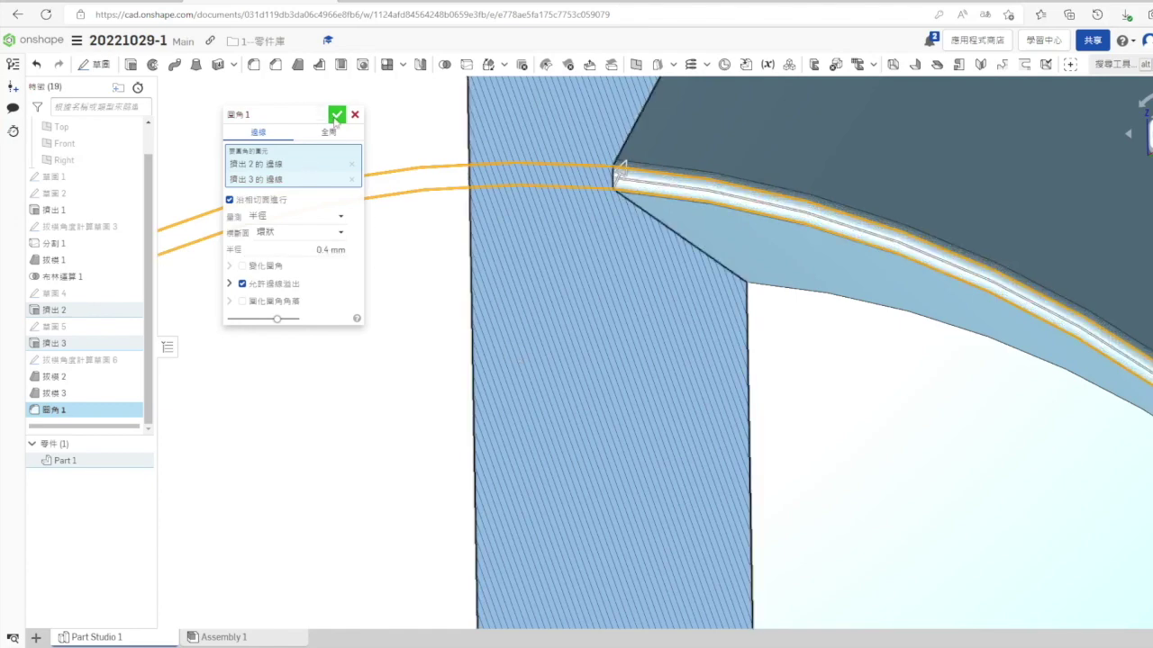
Examine the filleted groove bottom in the section, looking straight at the cut face, and return to an isometric view
right_click_drag(402, 353, 495, 382)
left_click(748, 306)
key("n")
scroll(722, 141, "up", 5)
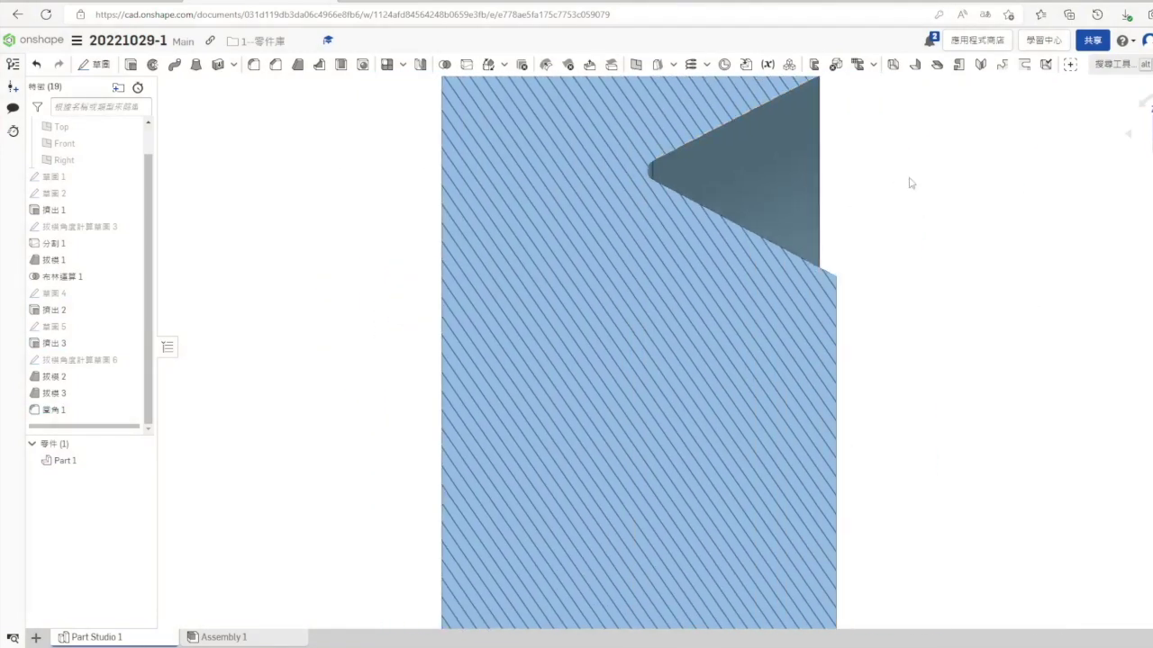
scroll(805, 162, "up", 5)
scroll(985, 222, "down", 3)
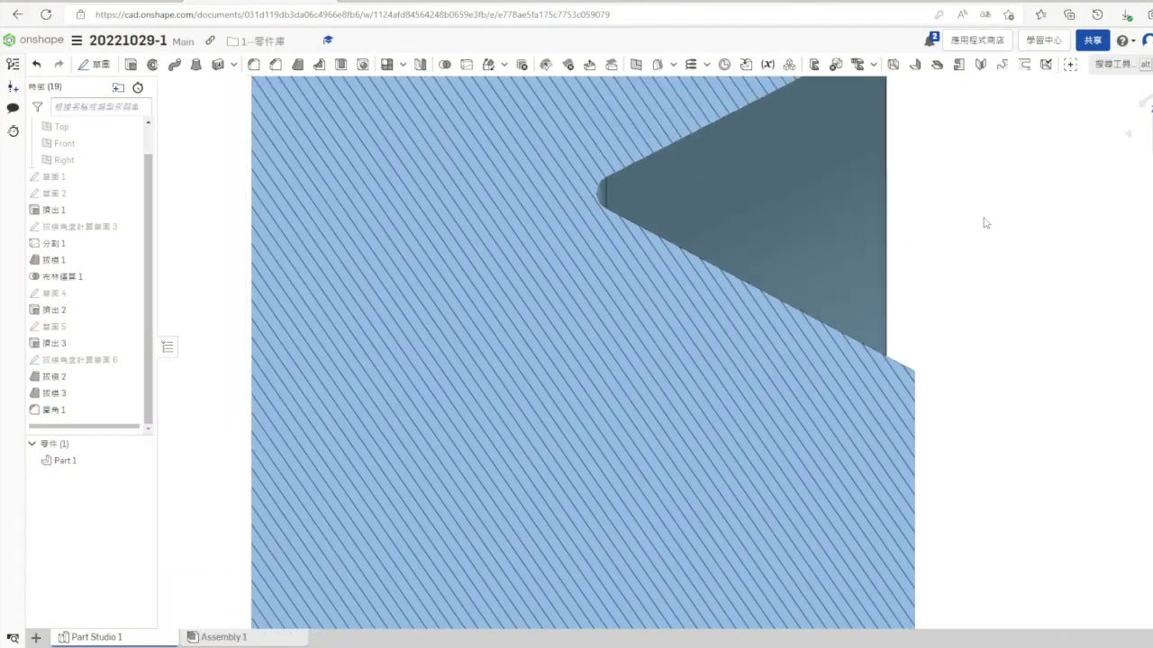
scroll(997, 248, "down", 4)
left_click(1151, 179)
left_click(1149, 222)
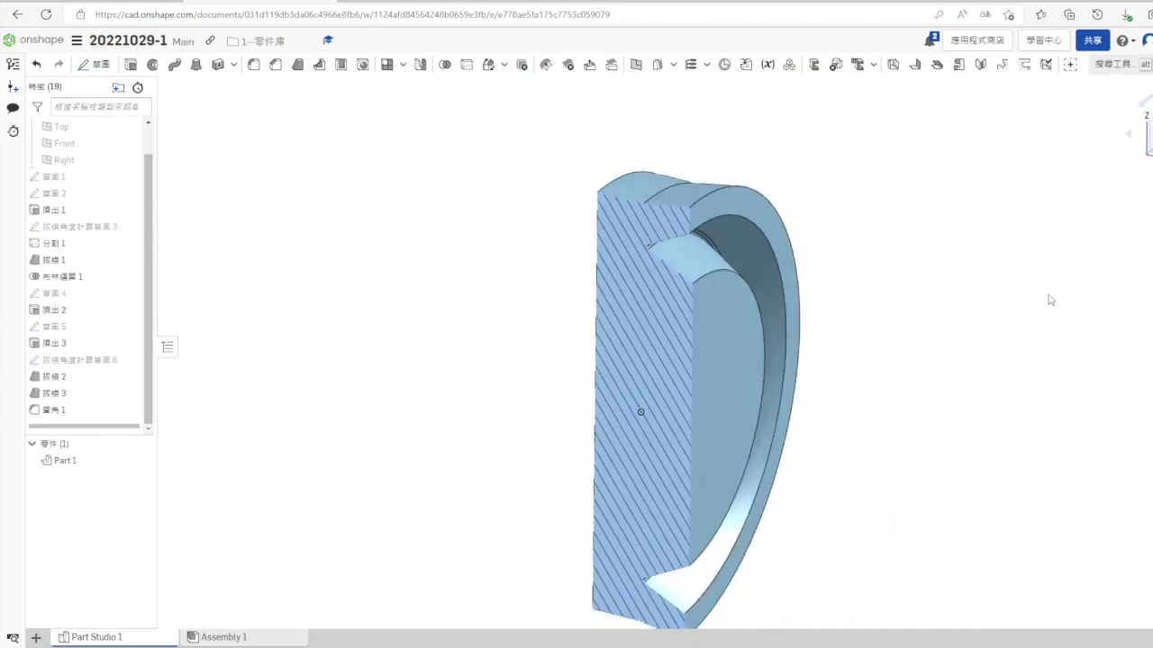
Turn off the section view and check the bore dimensions in the Big seal drawing
left_click(1151, 179)
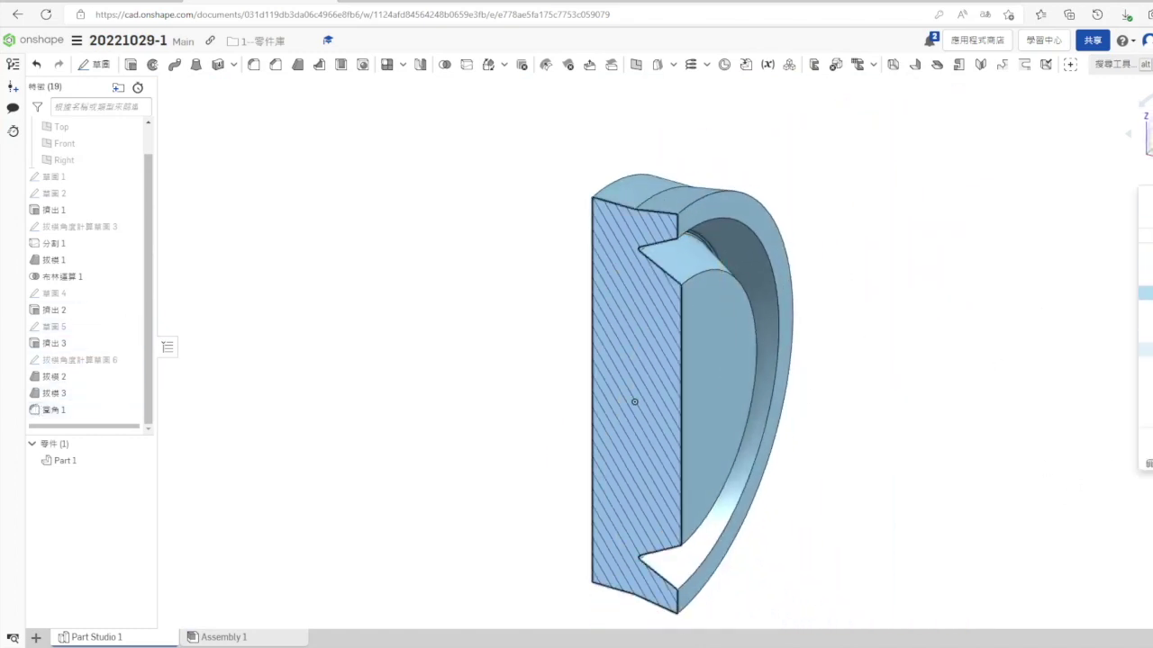
left_click(1149, 464)
left_click(99, 1)
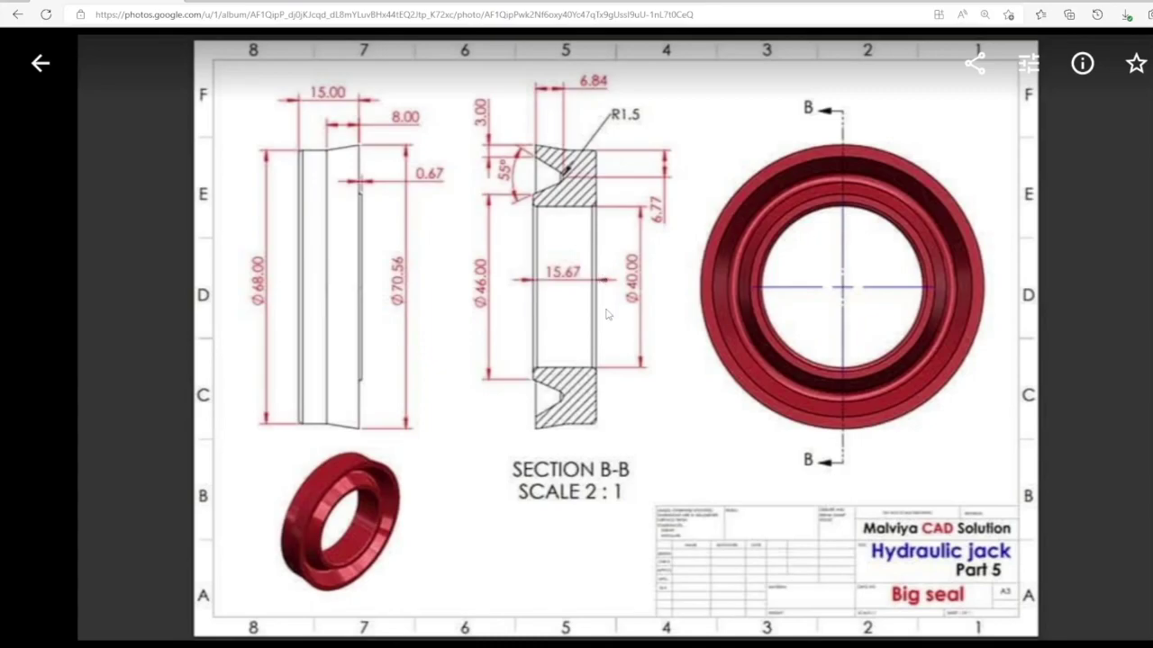
left_click(262, 1)
Show the first sketch and project its 40 mm circle as solid geometry into a new sketch on the seal's inner front face
left_click(132, 178)
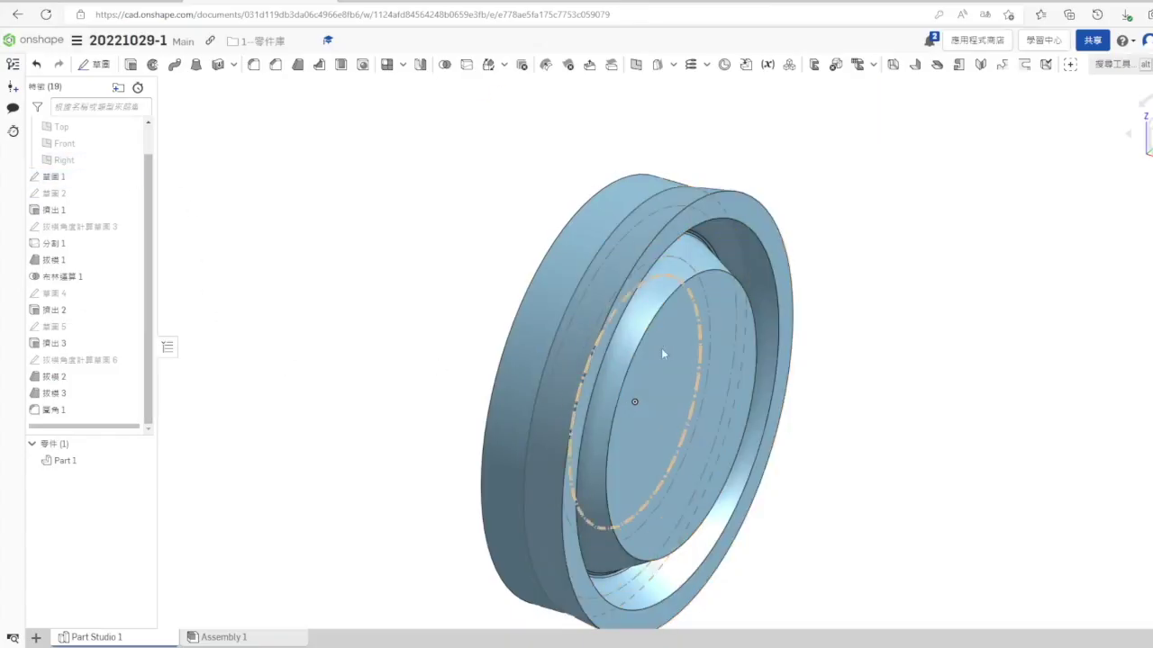
right_click(682, 347)
left_click(780, 107)
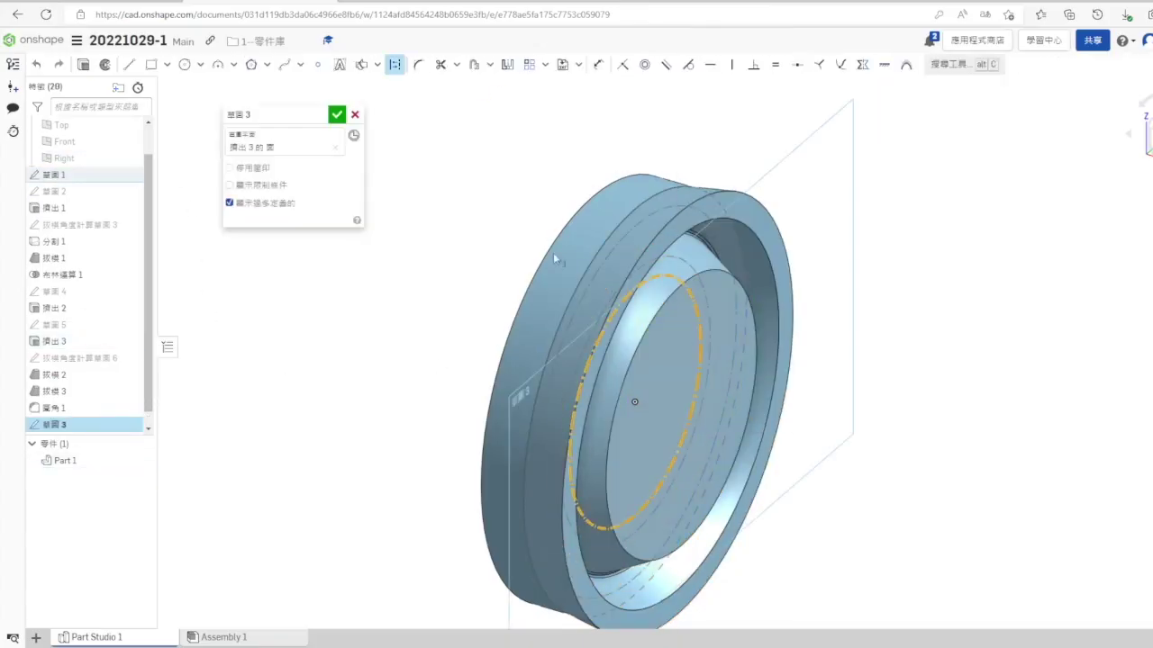
left_click(377, 68)
left_click(380, 101)
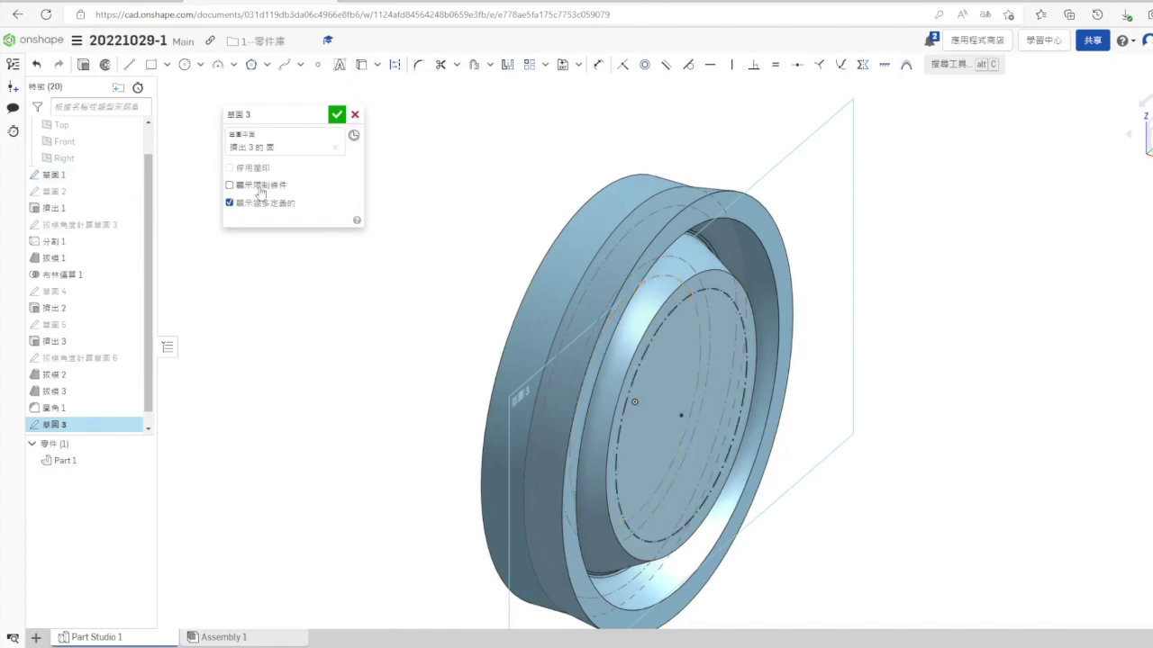
left_click(394, 69)
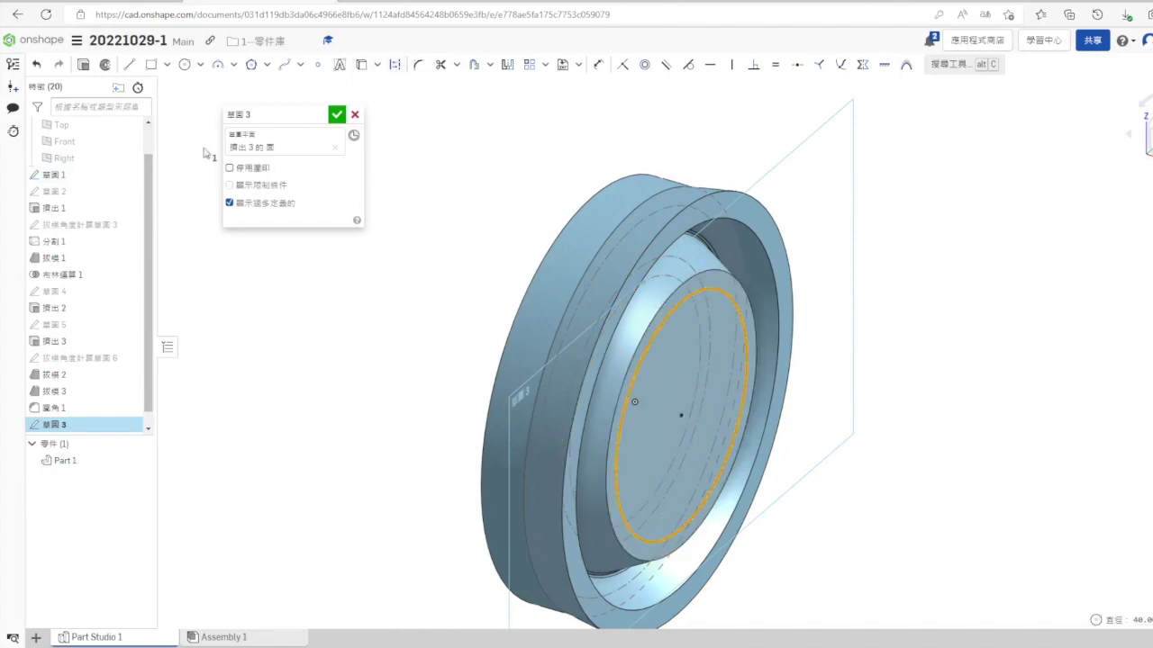
Cut the seal's bore by extruding the projected circle as a solid removal up to the next geometry
left_click(86, 67)
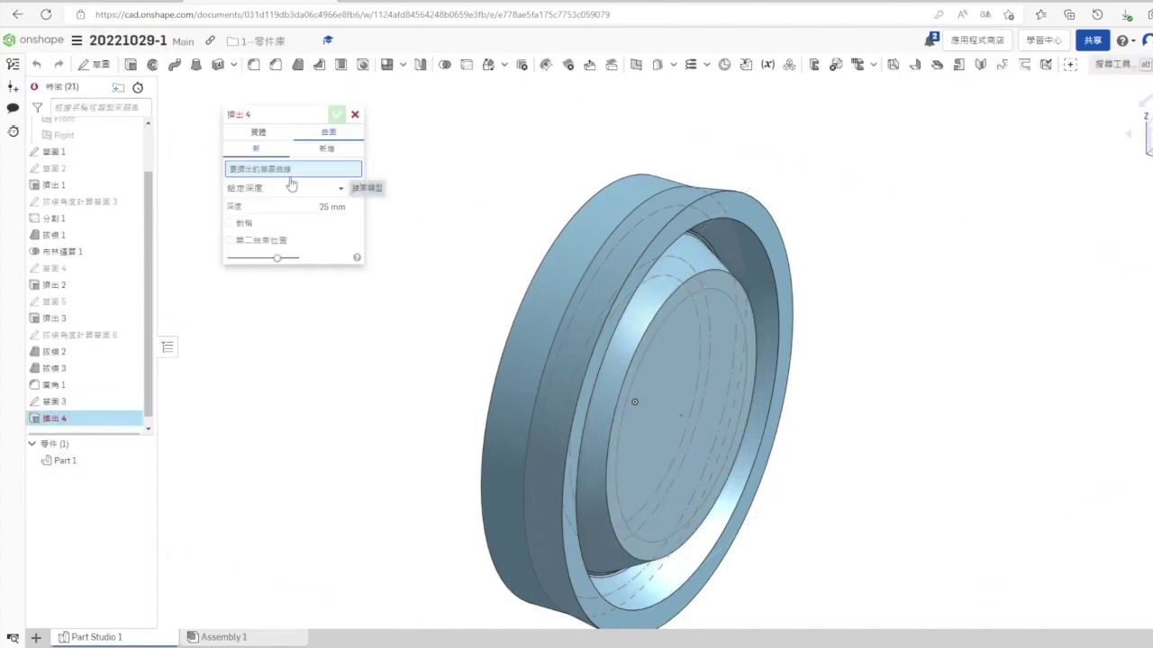
left_click(306, 153)
left_click(99, 401)
left_click(277, 204)
left_click(261, 236)
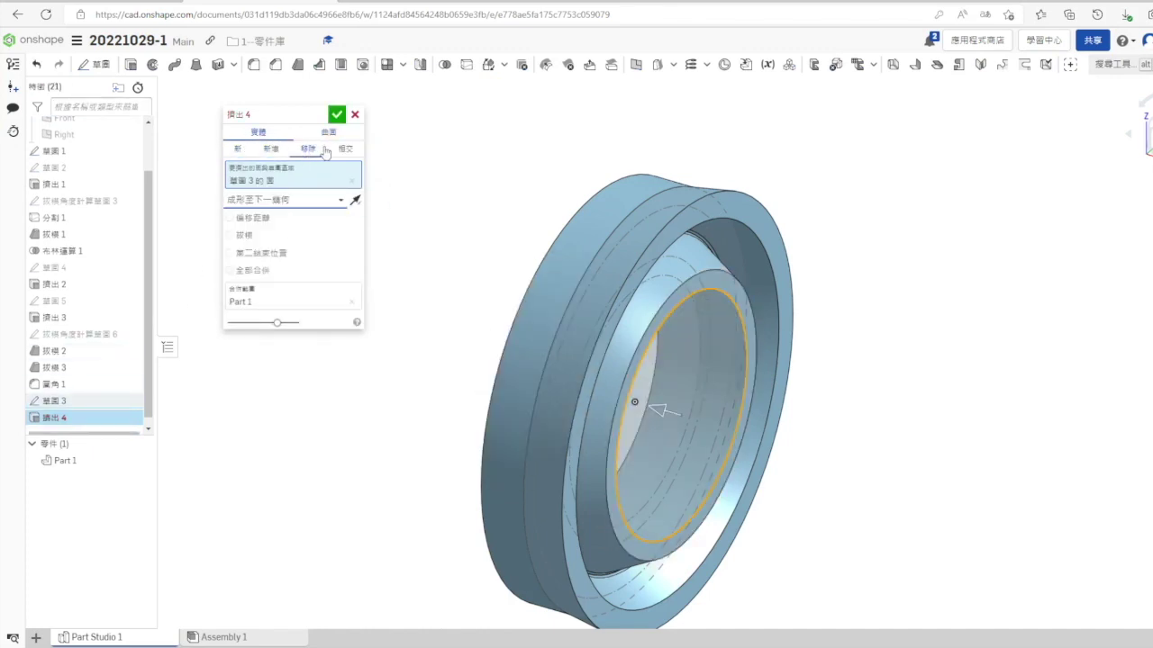
left_click(336, 115)
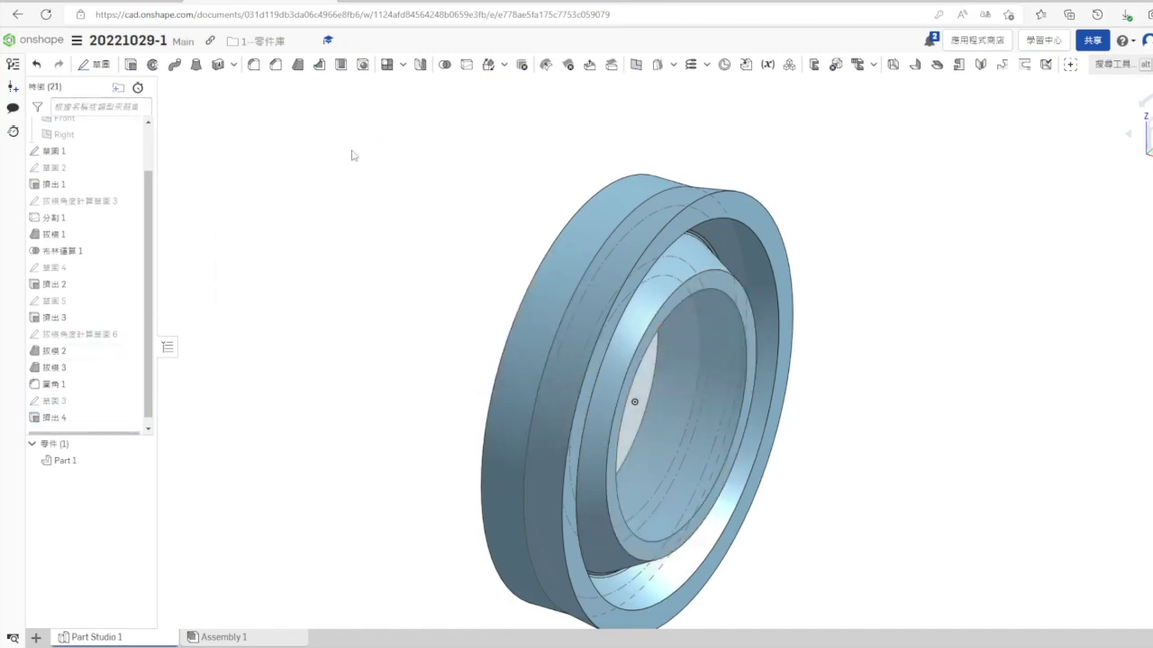
Rename the bore's sketch to 草圖 7 and hide the first sketch
right_click(90, 401)
left_click(141, 152)
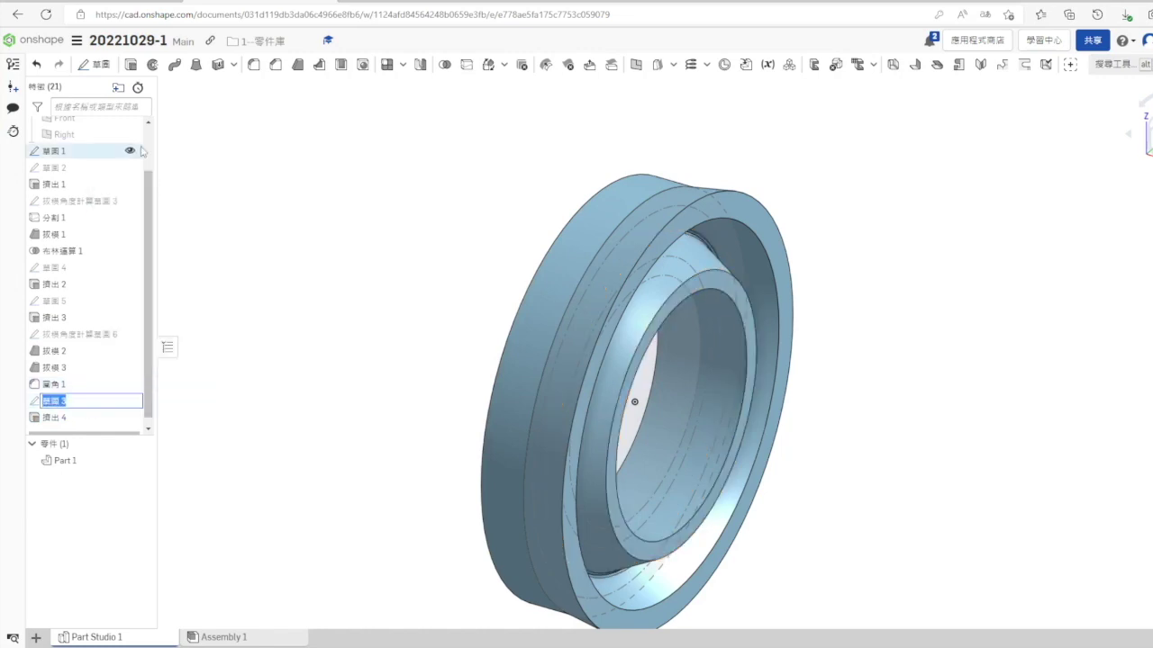
key("Return")
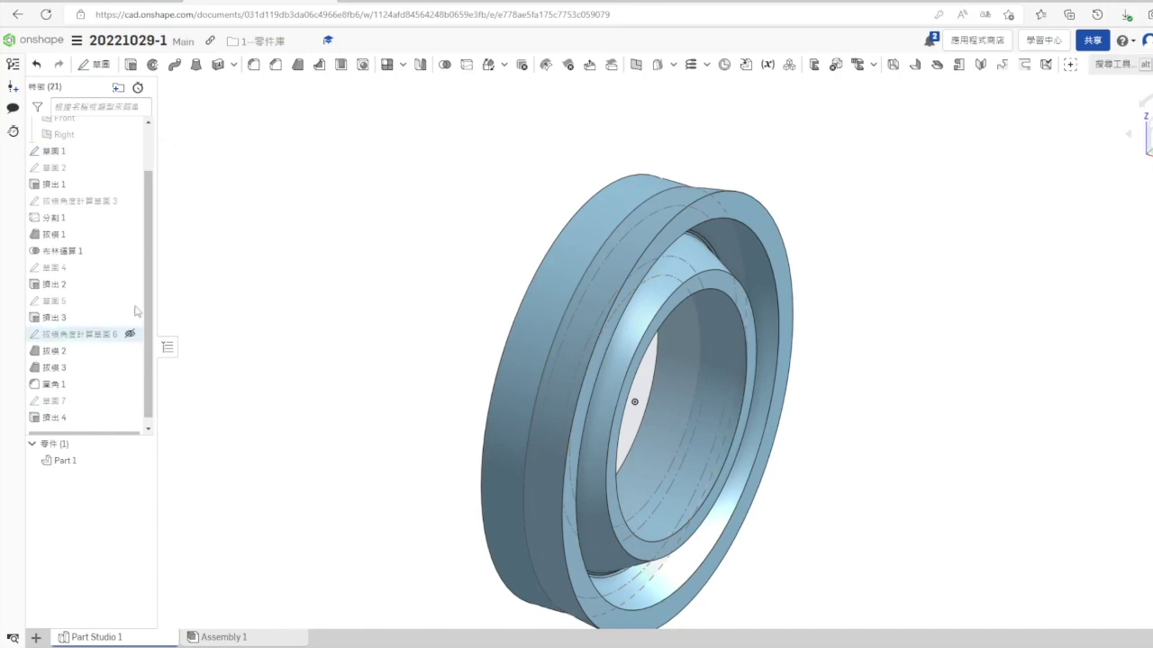
scroll(139, 216, "up", 1)
Chamfer the front and rear edges of the bore with a distance of 1 mm
right_click_drag(326, 389, 292, 321)
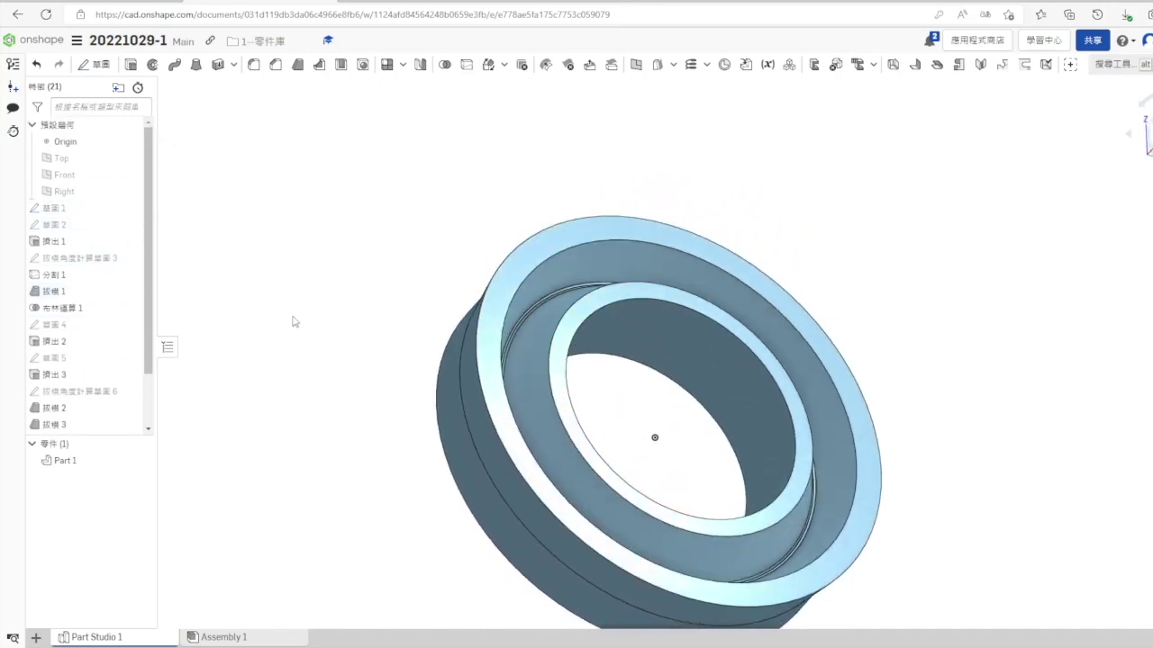
left_click(275, 64)
left_click(300, 172)
type("1")
key("Return")
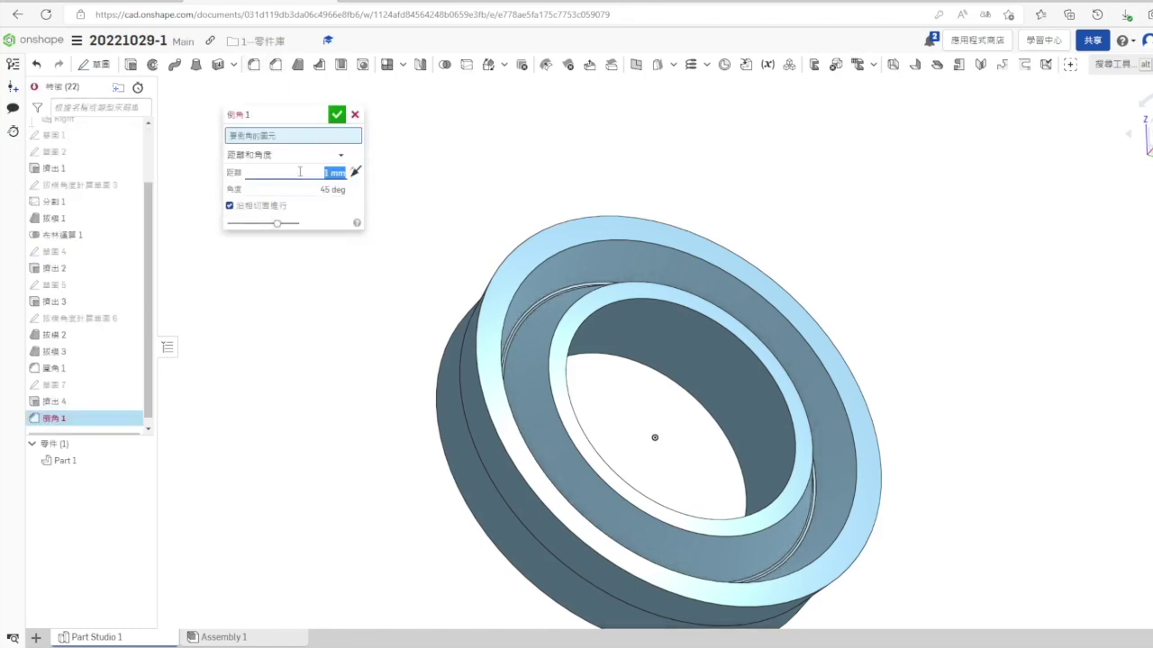
left_click(639, 299)
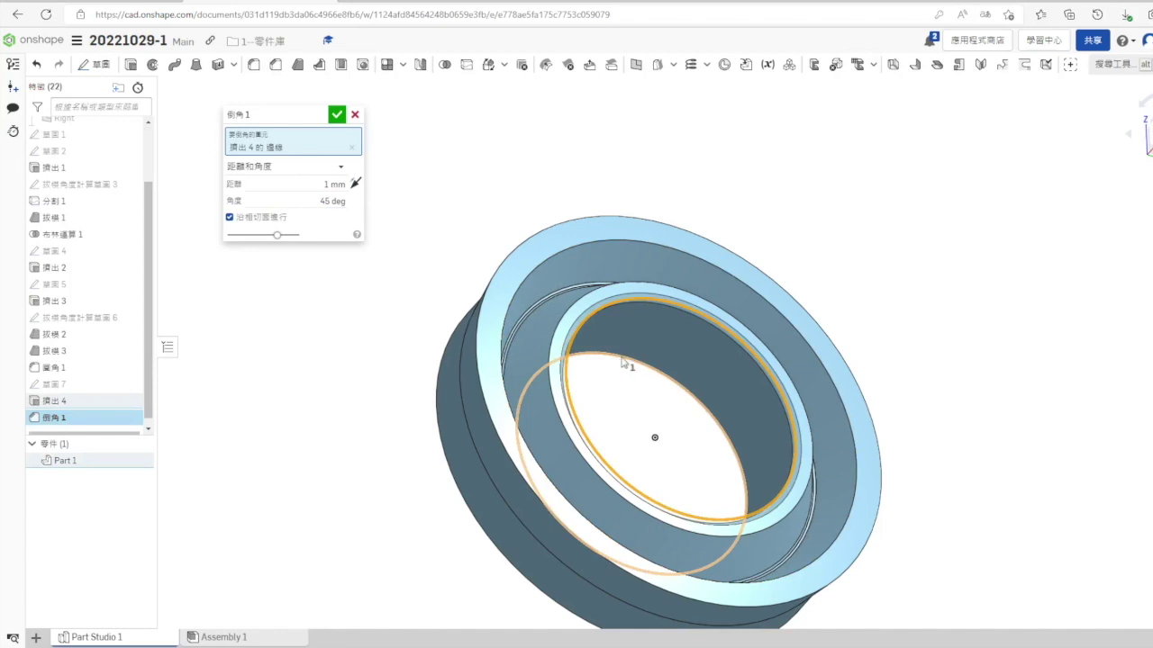
left_click(621, 362)
key("Return")
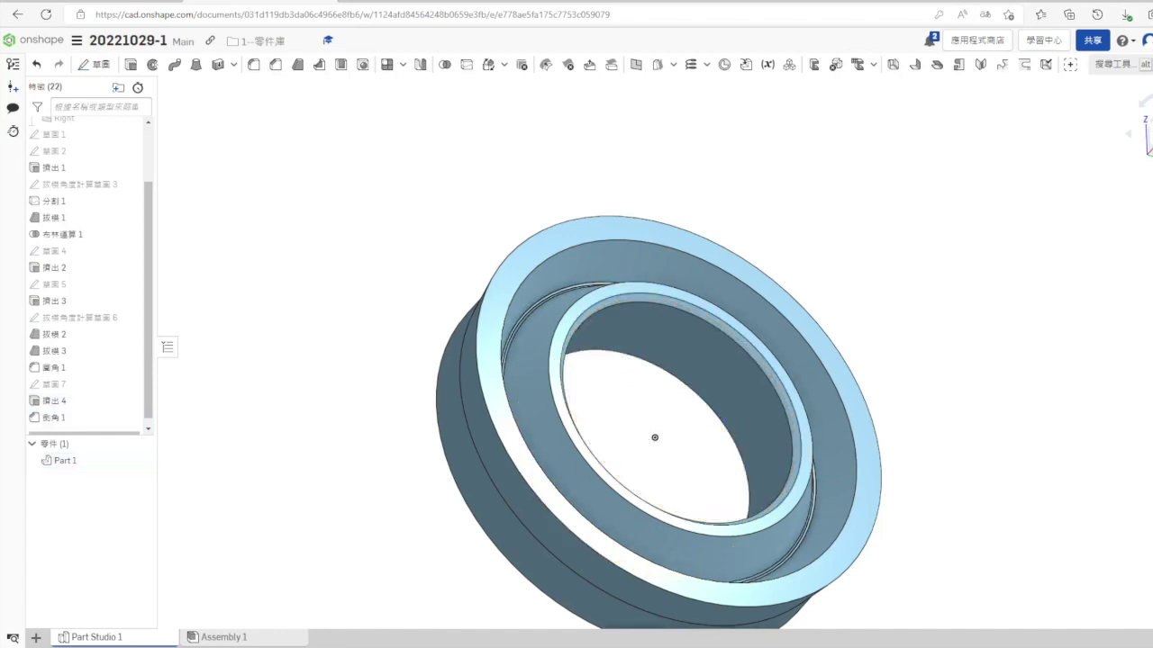
Turn on a section view through the seal and compare its profile with the Big seal drawing
right_click_drag(1104, 186, 1096, 290)
left_click(1152, 177)
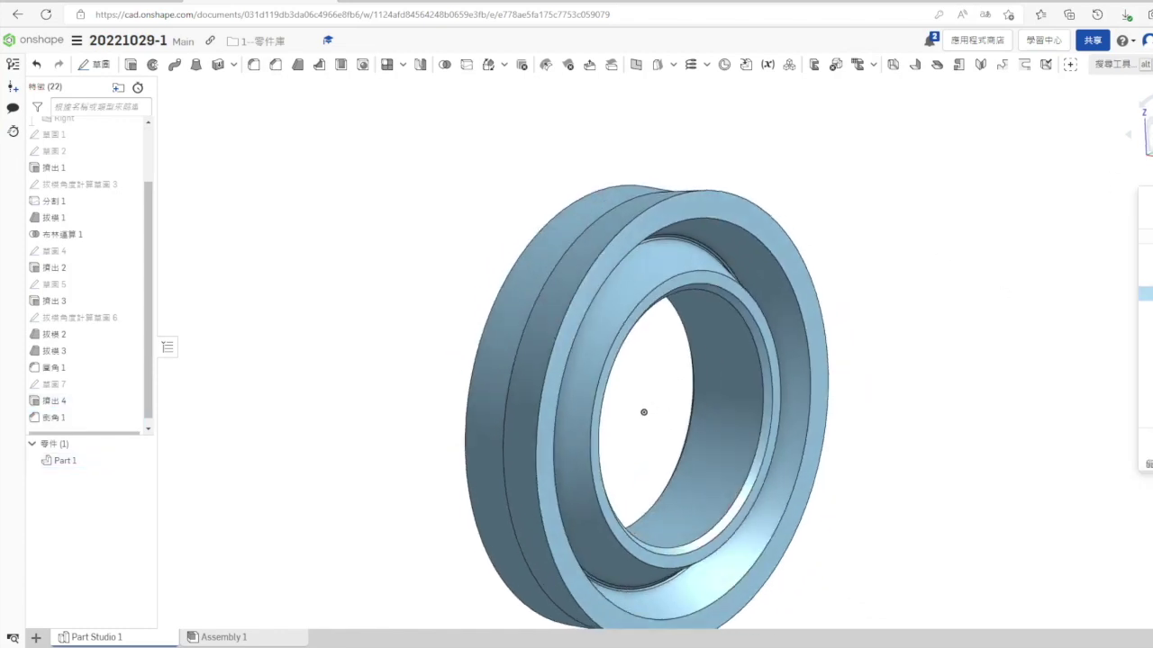
left_click(1151, 464)
left_click(296, 114)
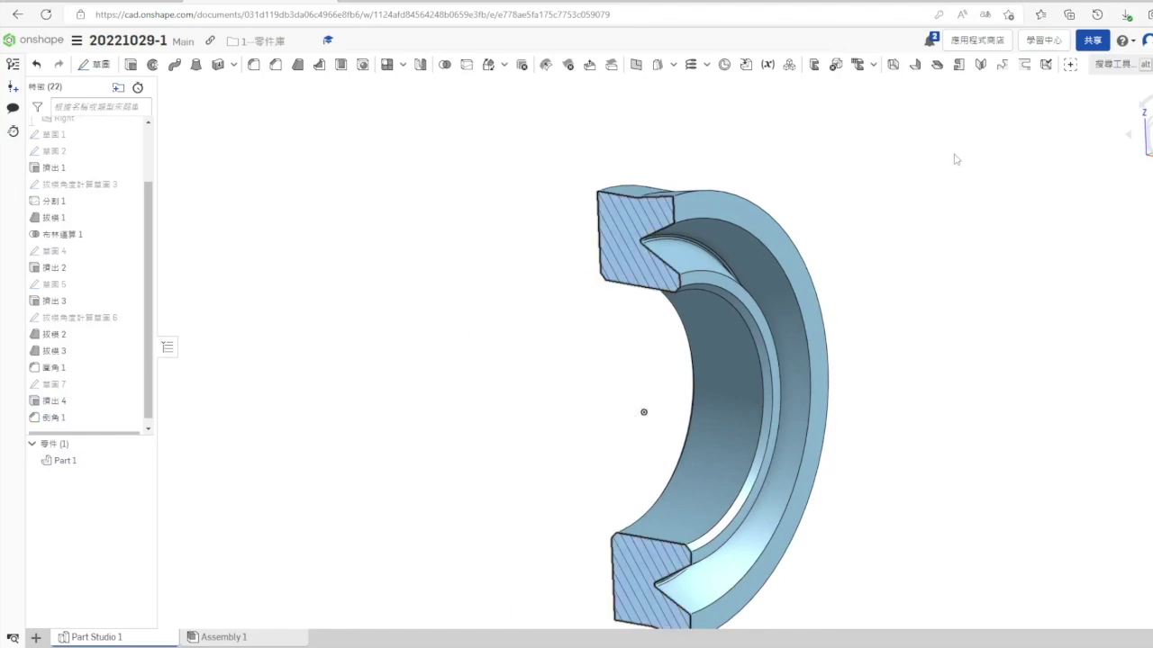
left_click(1150, 137)
key("ctrl+Tab")
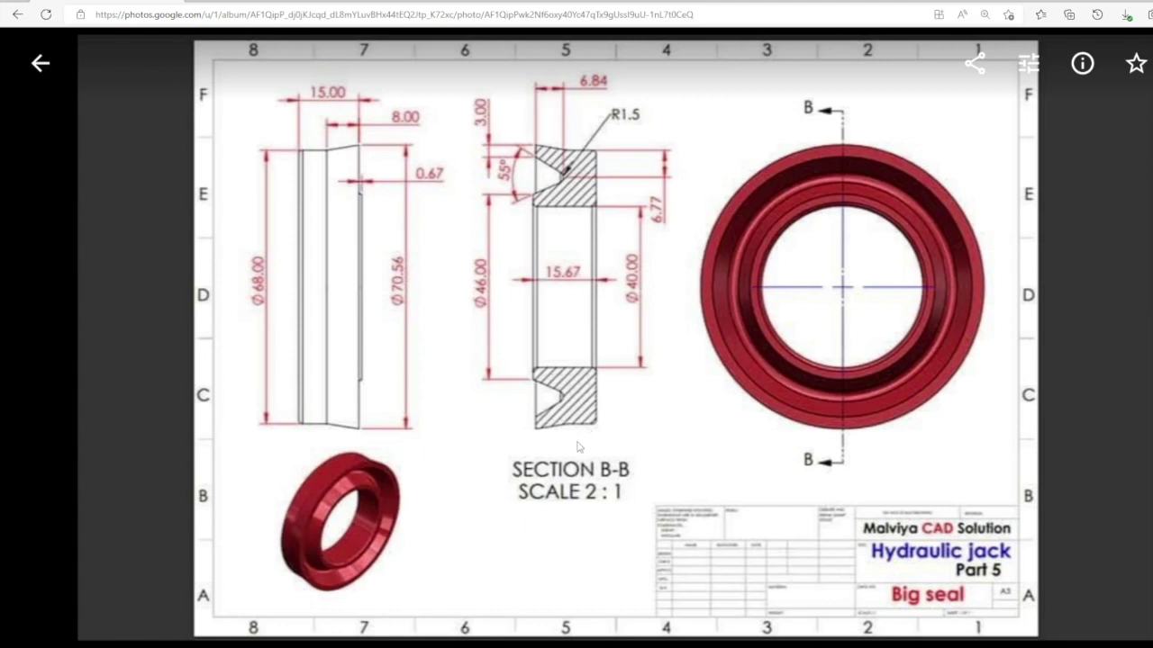
key("ctrl+shift+Tab")
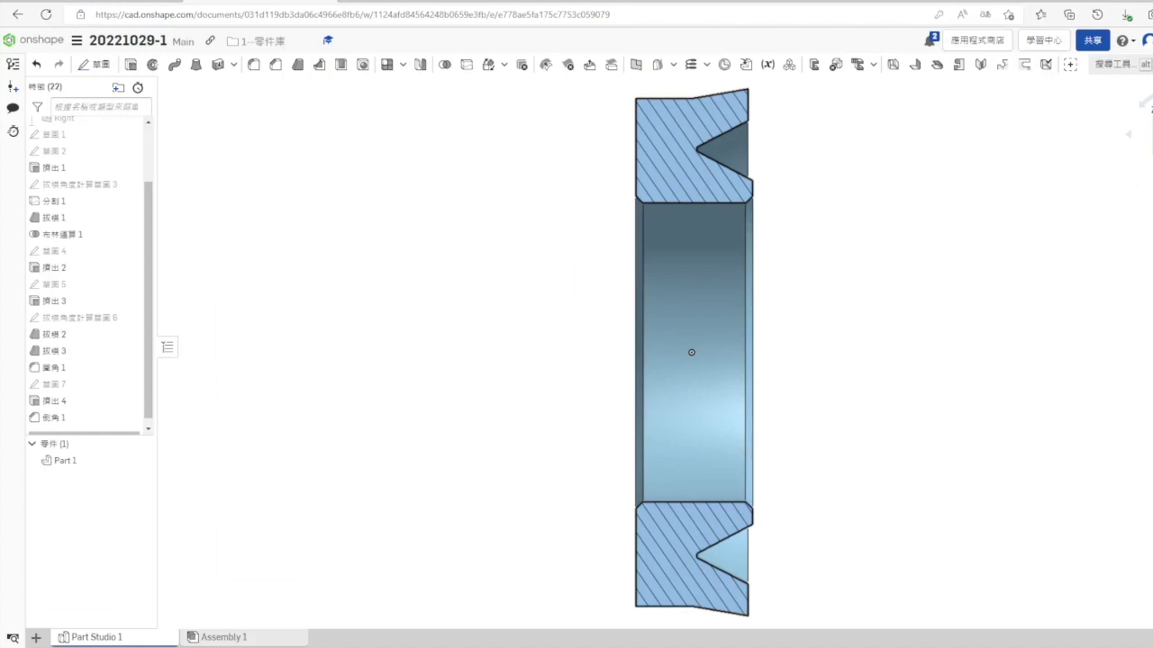
Fillet the outer circular edge of the seal's rear face with a 1 mm radius
right_click_drag(747, 252, 622, 297)
left_click(254, 65)
left_click(329, 222)
type("1")
key("Return")
left_click(600, 190)
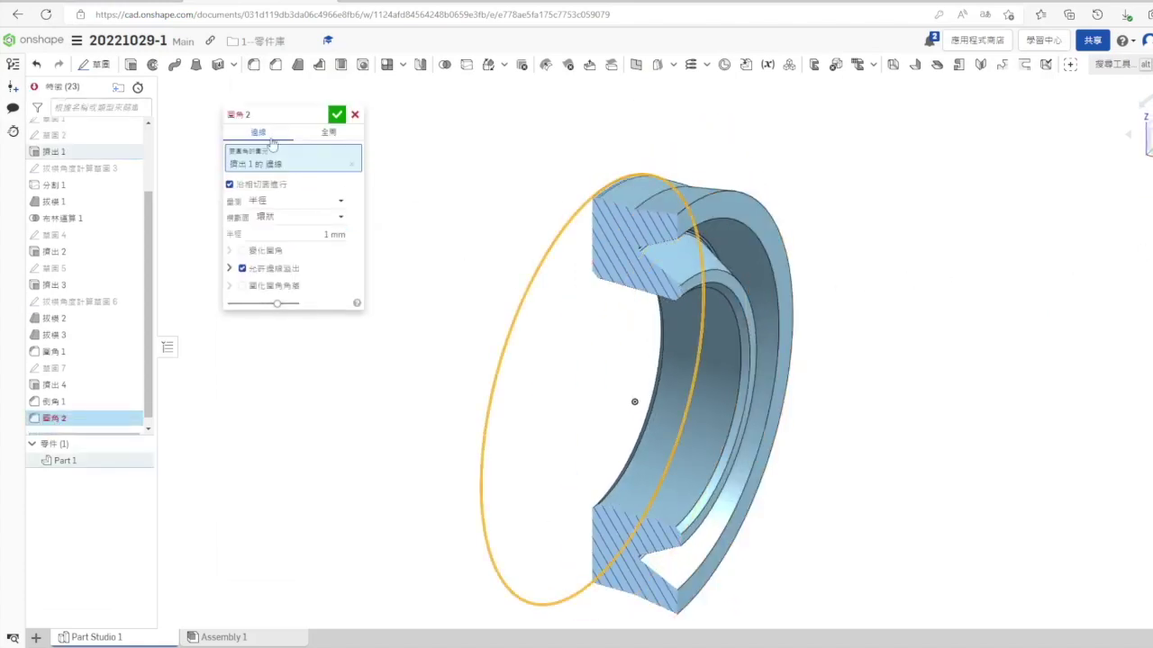
left_click(336, 114)
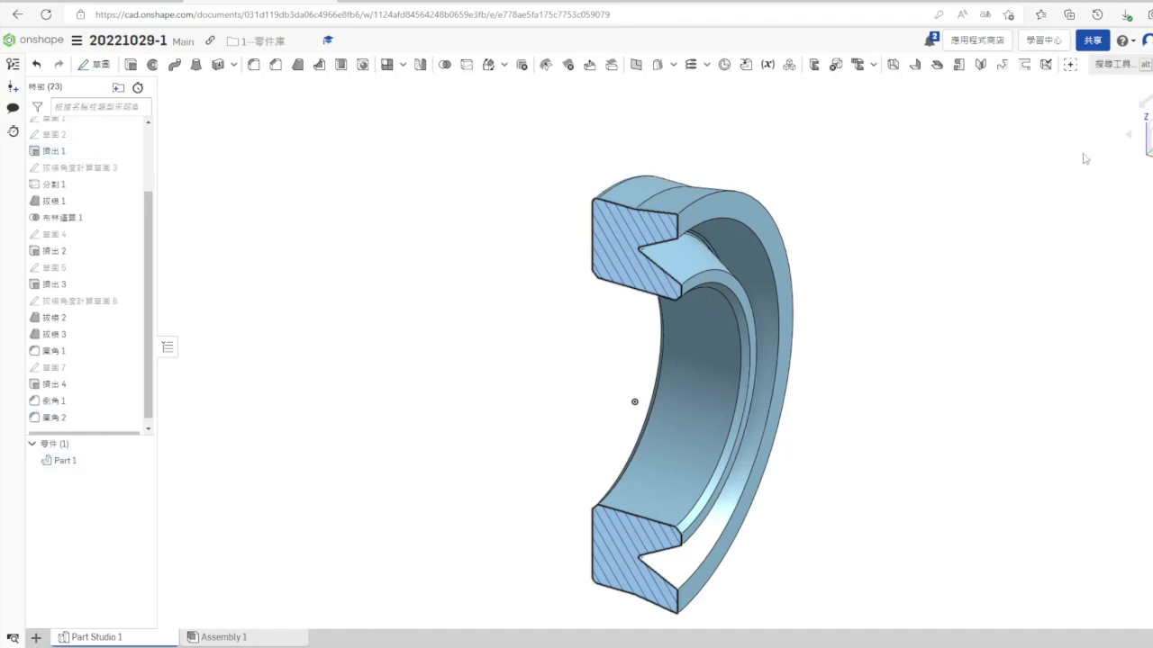
View the sectioned seal square-on and compare its profile with section B-B of the Big seal drawing
left_click(1151, 140)
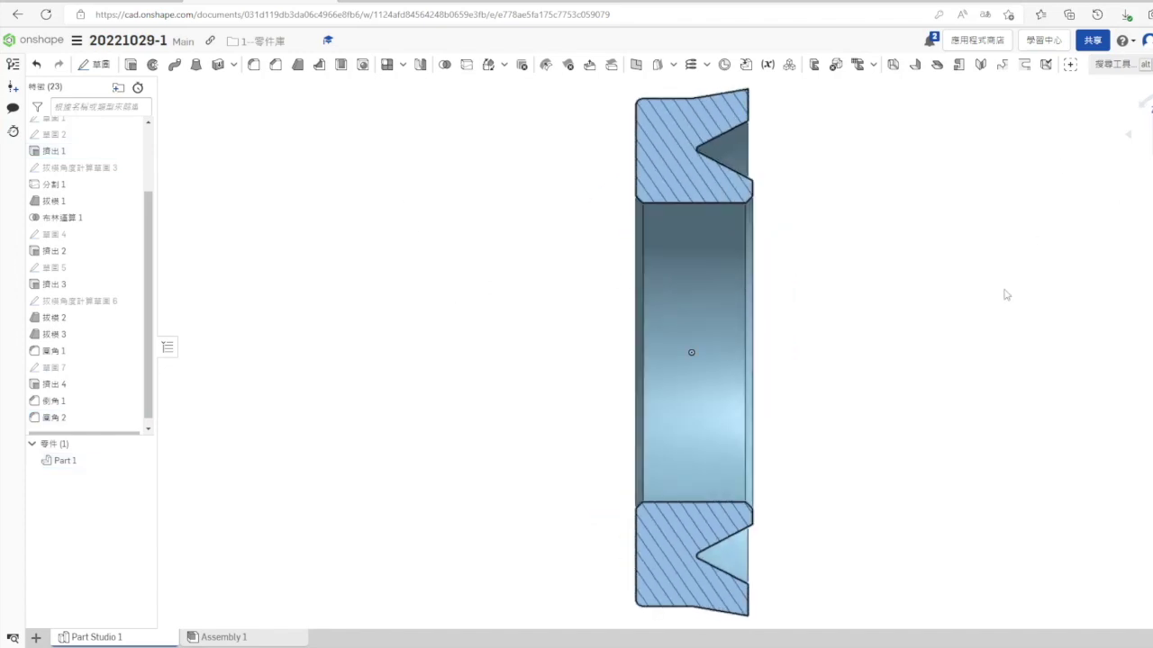
key("ctrl+Tab")
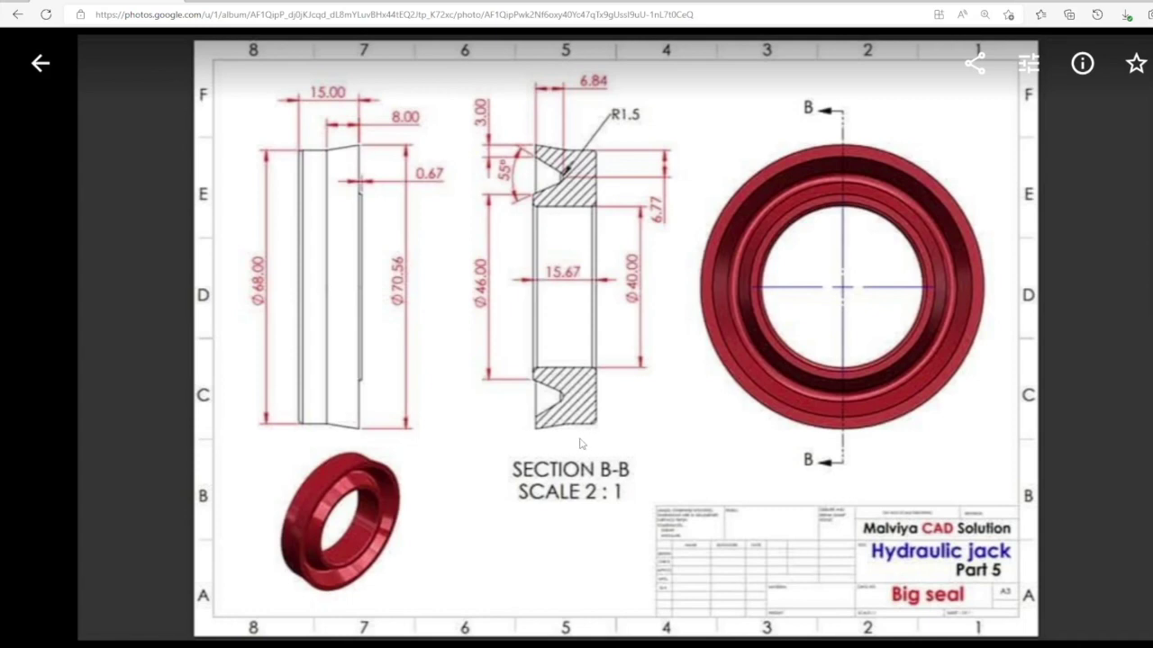
key("alt+Tab")
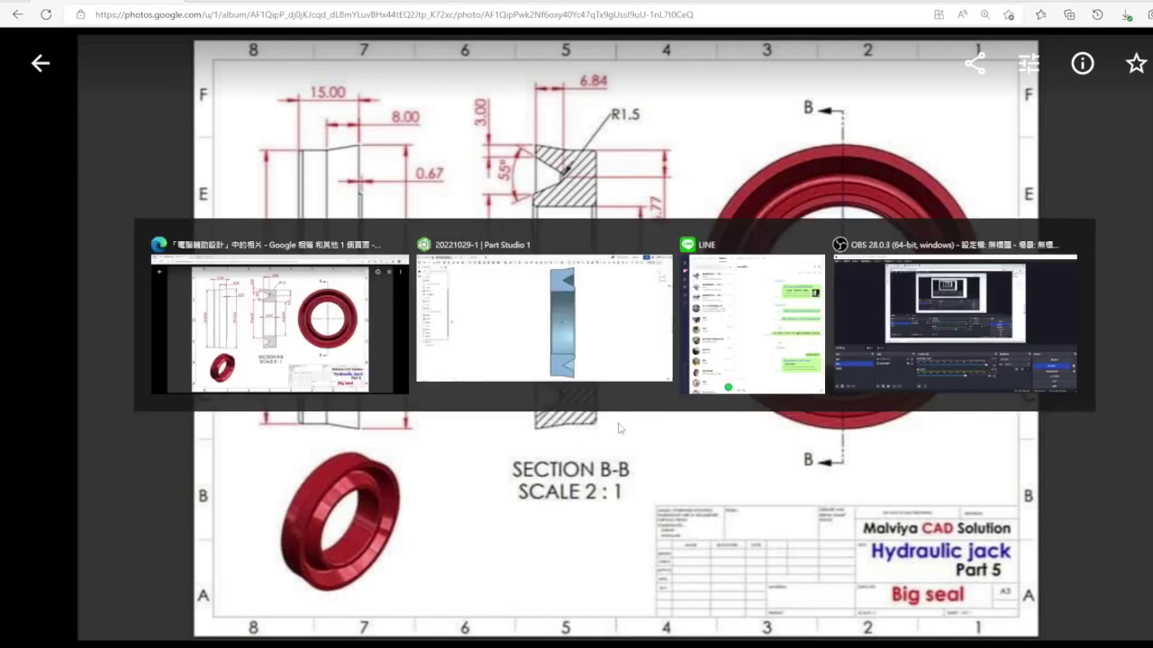
Return the sectioned seal to an angled three-dimensional standard view showing the V groove and bore
left_click(1151, 177)
left_click(1148, 222)
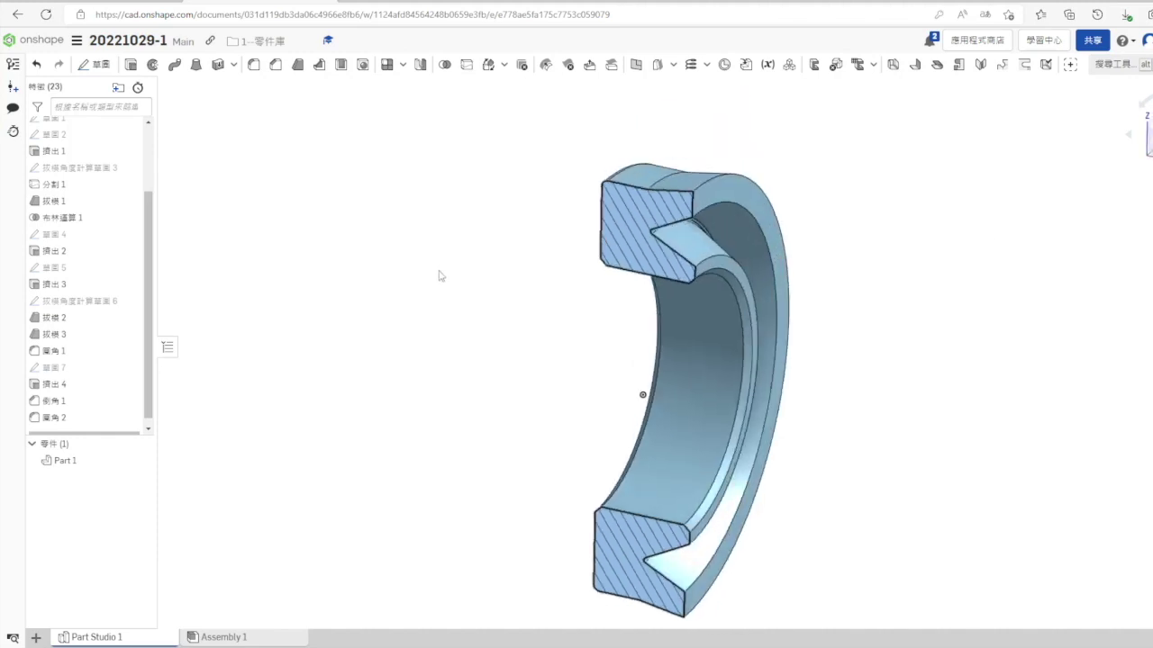
scroll(450, 213, "down", 3)
left_click(1150, 178)
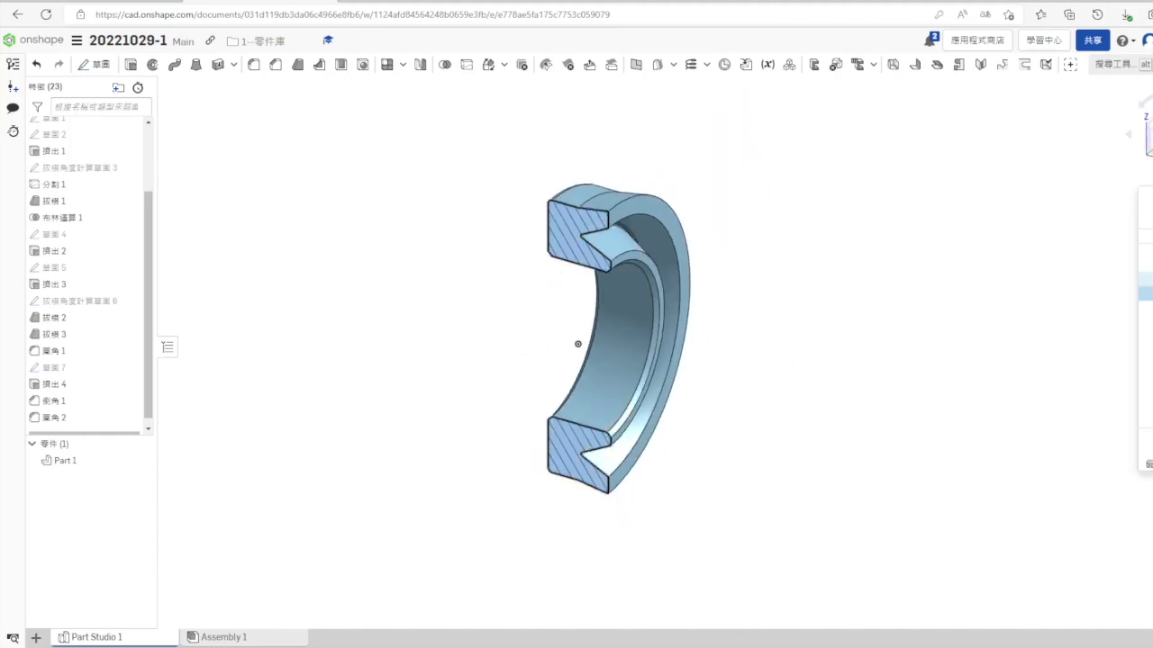
left_click(1146, 294)
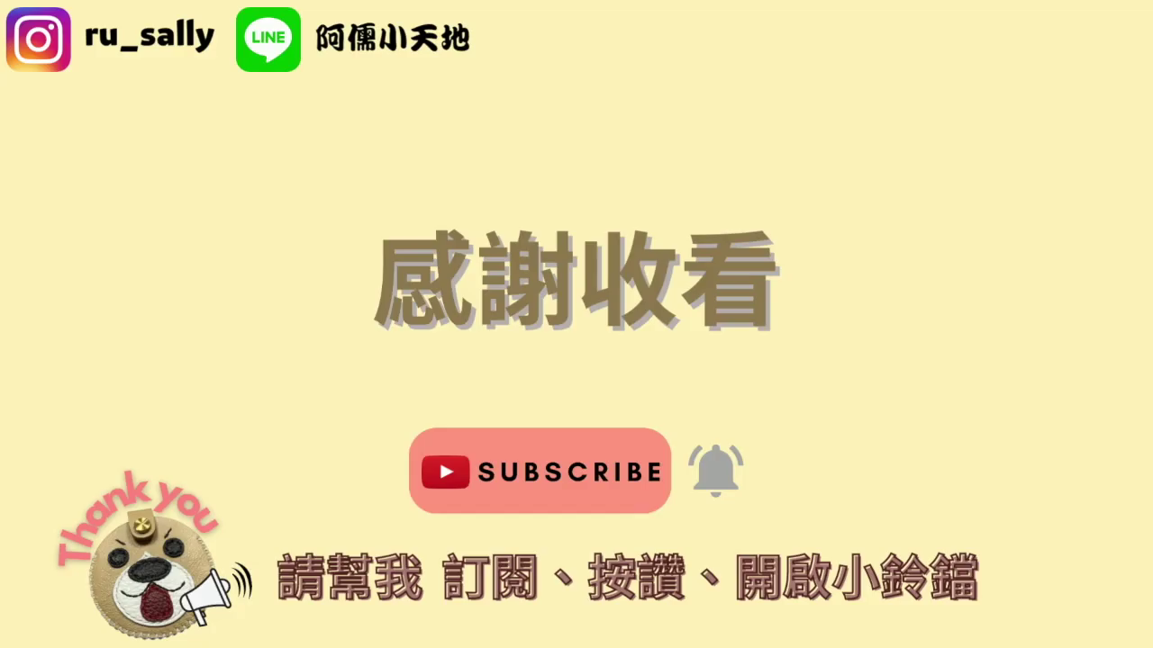